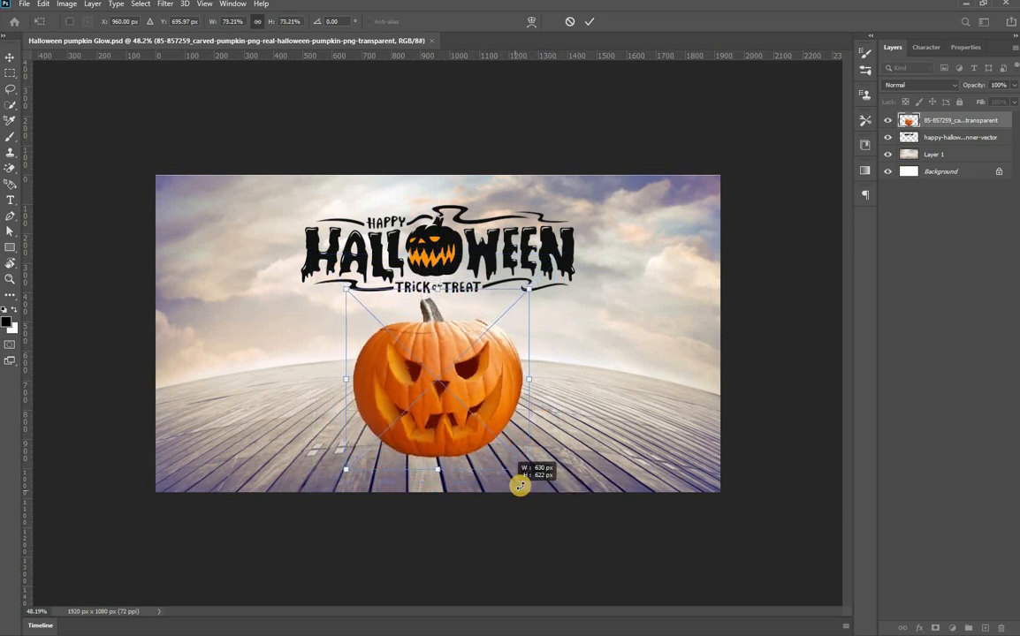
# Commit the pumpkin's transform and nudge it down onto the wooden floor, further below the Halloween lettering
pyautogui.press('Return')
pyautogui.hotkey('shift', 'Down')
pyautogui.hotkey('shift', 'Down')
pyautogui.hotkey('shift', 'Down')
pyautogui.hotkey('shift', 'Down')
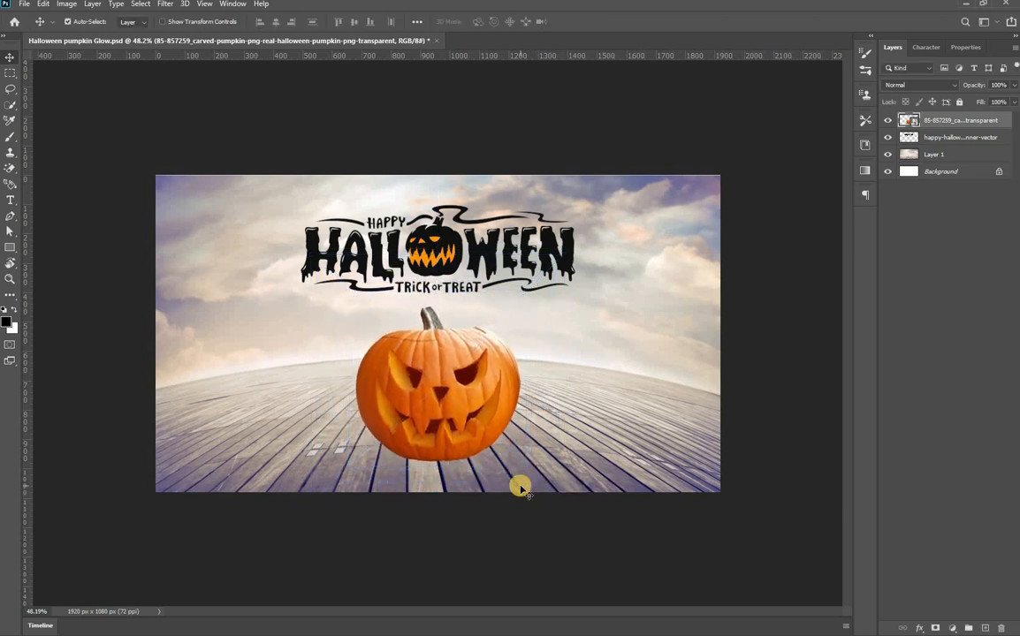
pyautogui.press('Down')
pyautogui.press('Down')
pyautogui.press('Down')
pyautogui.press('Down')
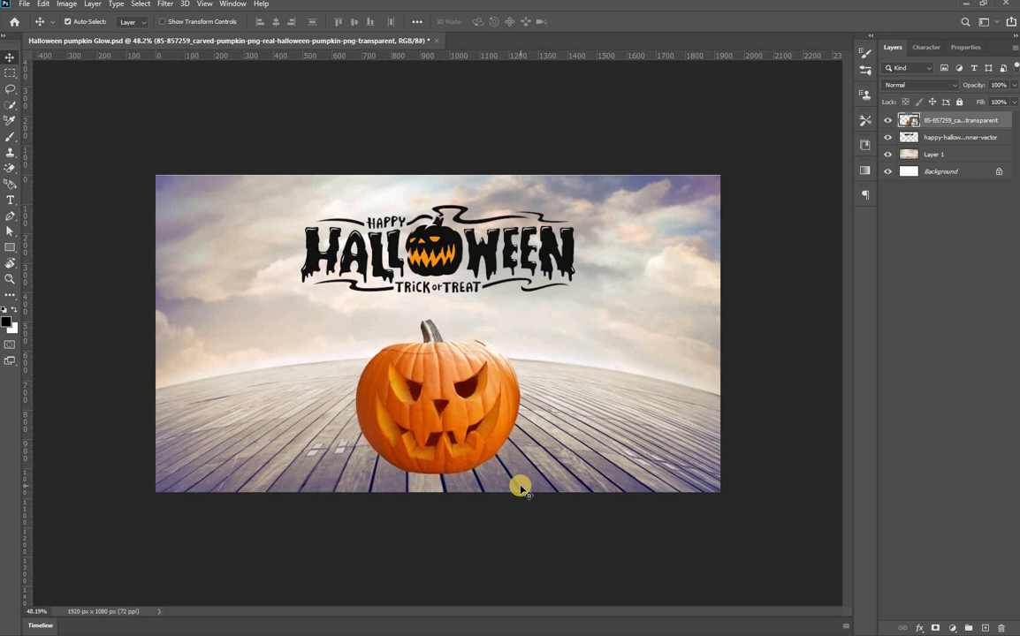
pyautogui.press('Up')
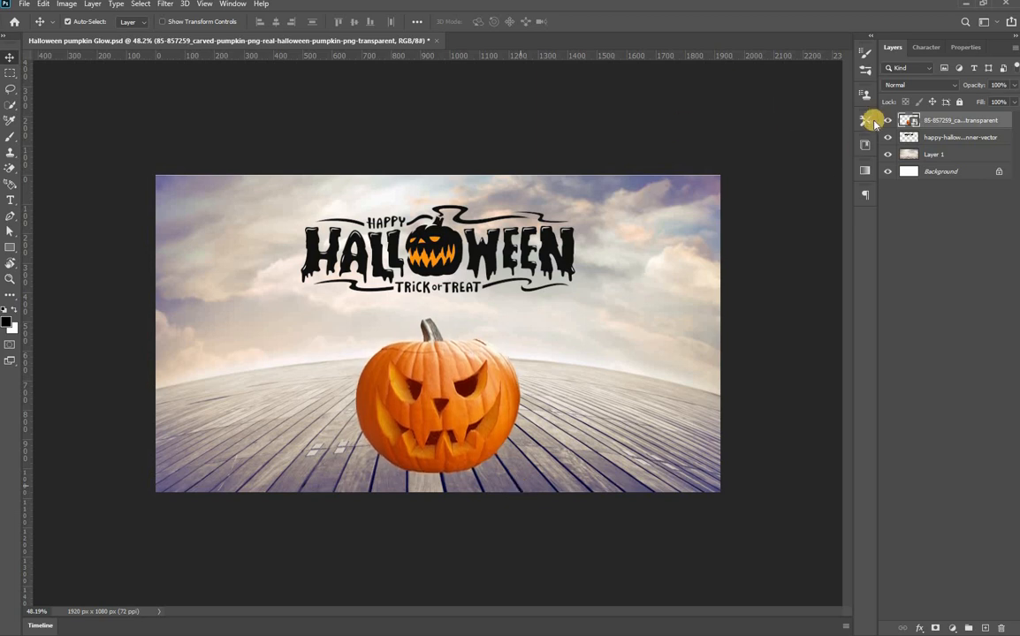
pyautogui.press('Up')
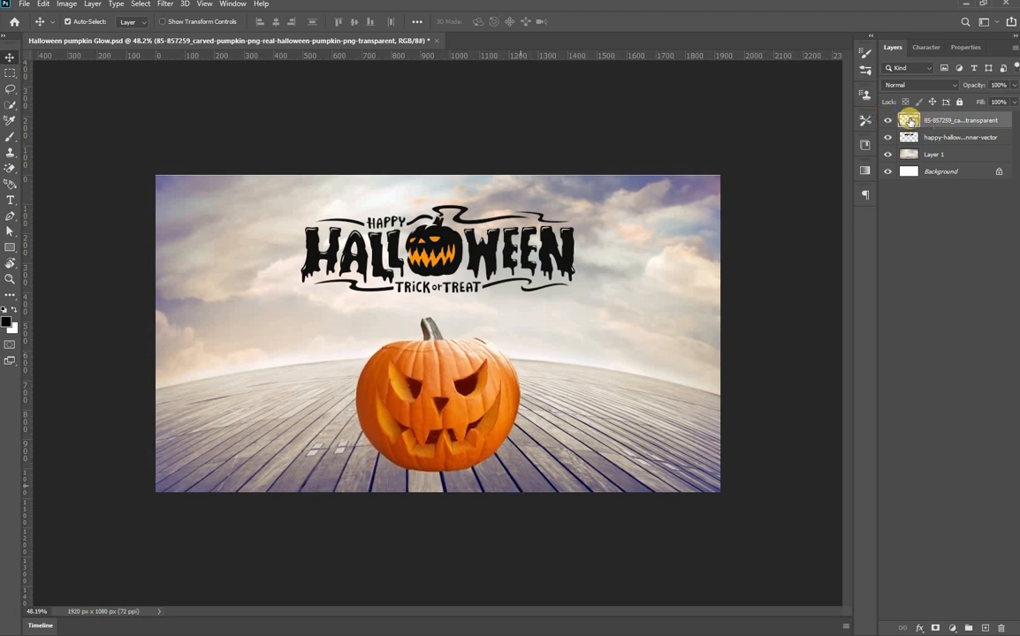
# Open the pumpkin smart object's contents and add a Black & White adjustment layer with Reds set to 9
pyautogui.doubleClick(499, 323)
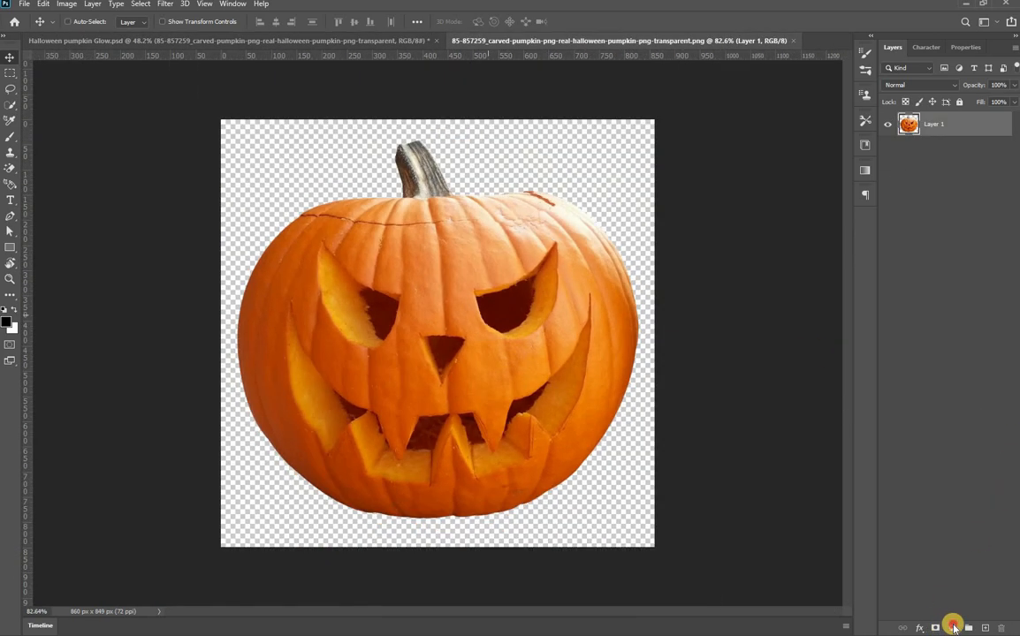
pyautogui.click(952, 628)
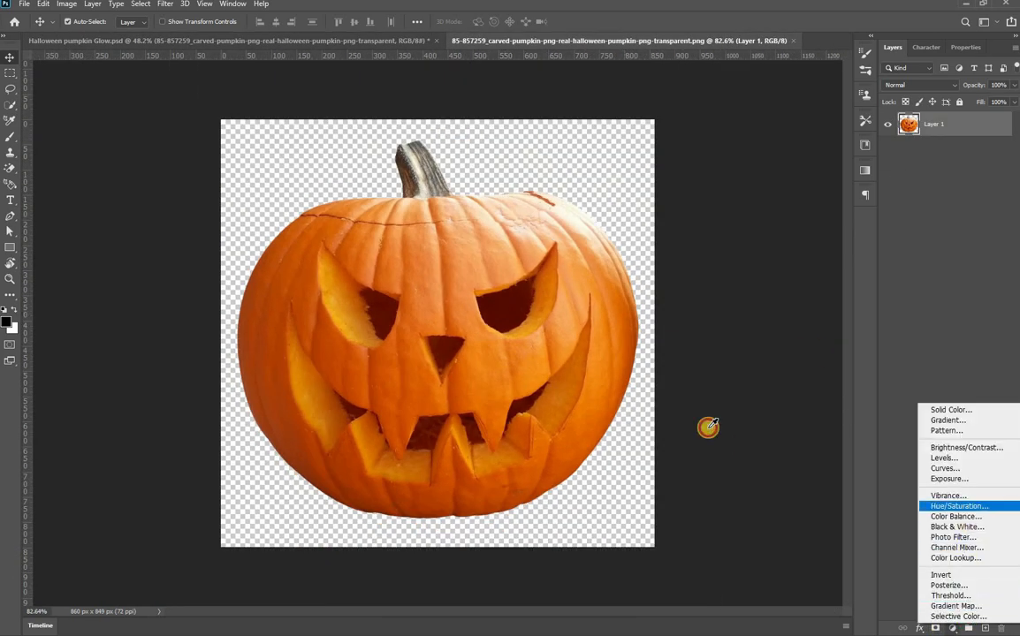
pyautogui.press('Down')
pyautogui.press('Return')
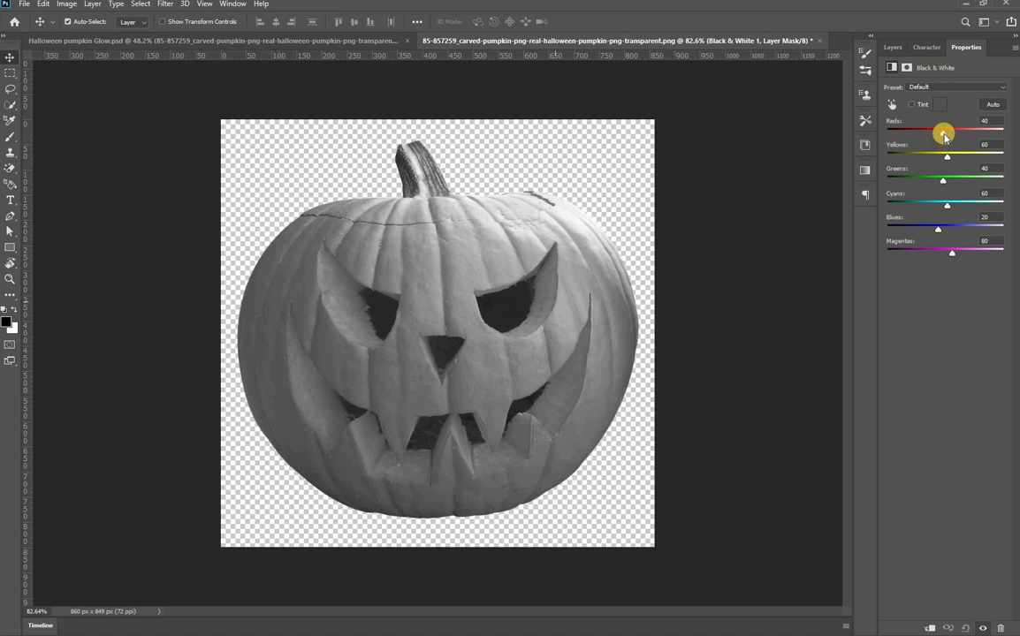
pyautogui.moveTo(937, 135); pyautogui.dragTo(934, 135)
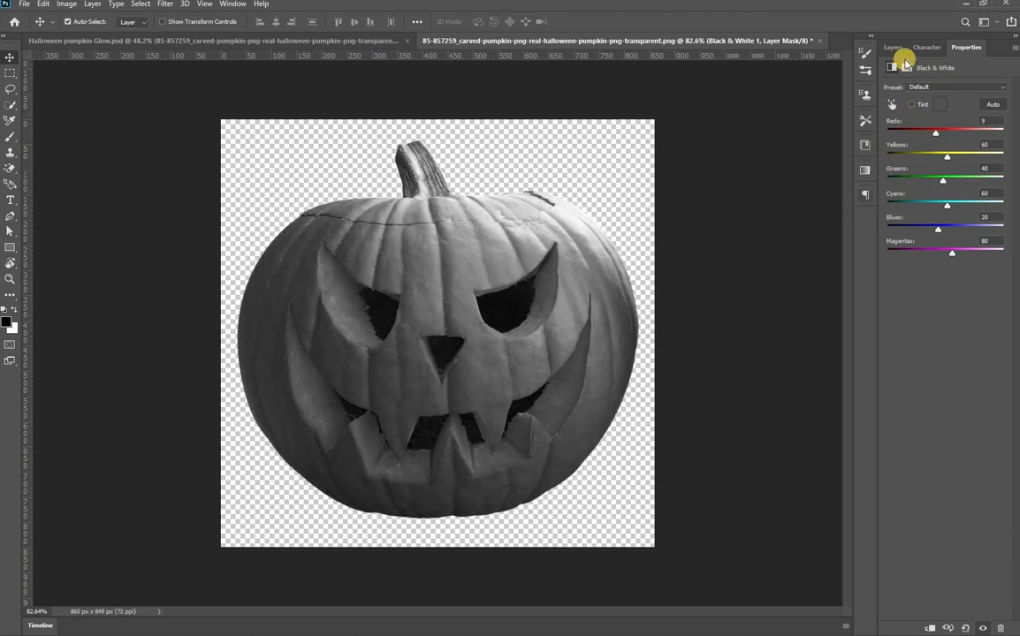
pyautogui.click(938, 123)
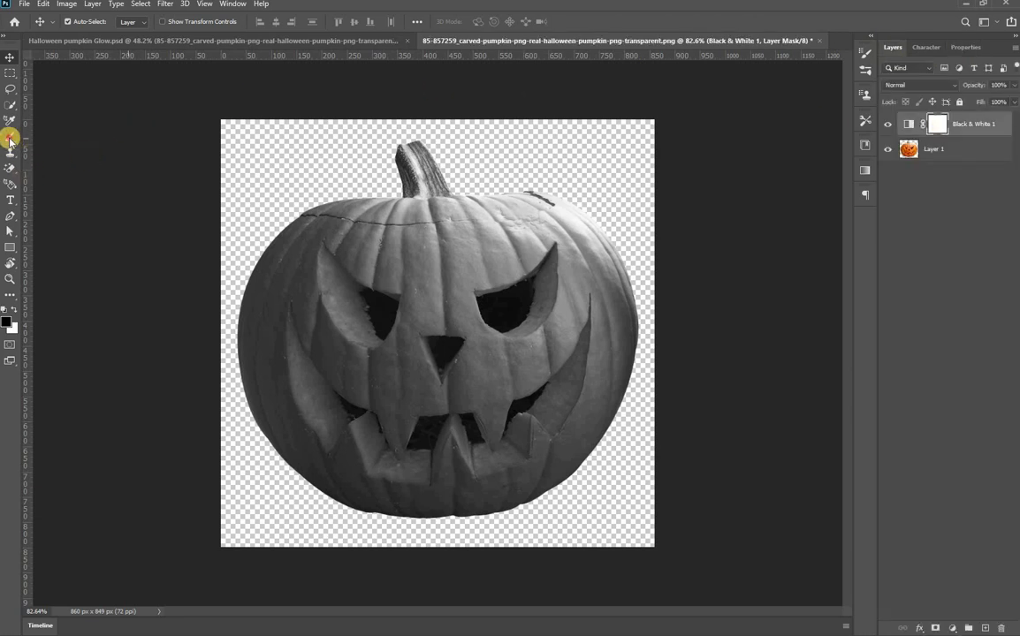
# Paint black on the Black & White mask with a soft 500 px brush to restore color along the pumpkin's top and sides
pyautogui.press('b')
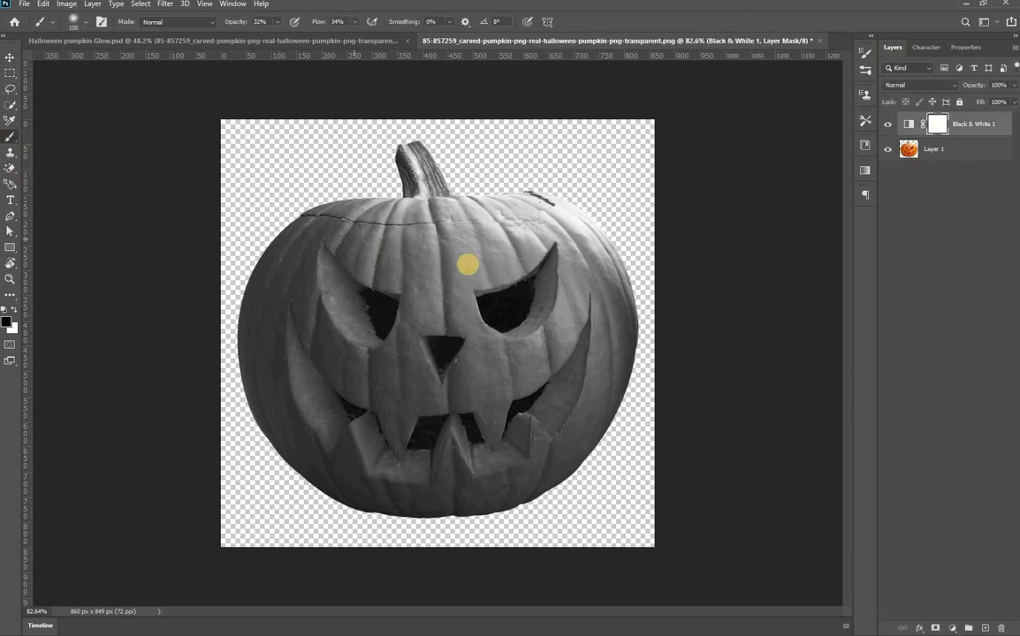
pyautogui.press(']')
pyautogui.press(']')
pyautogui.press(']')
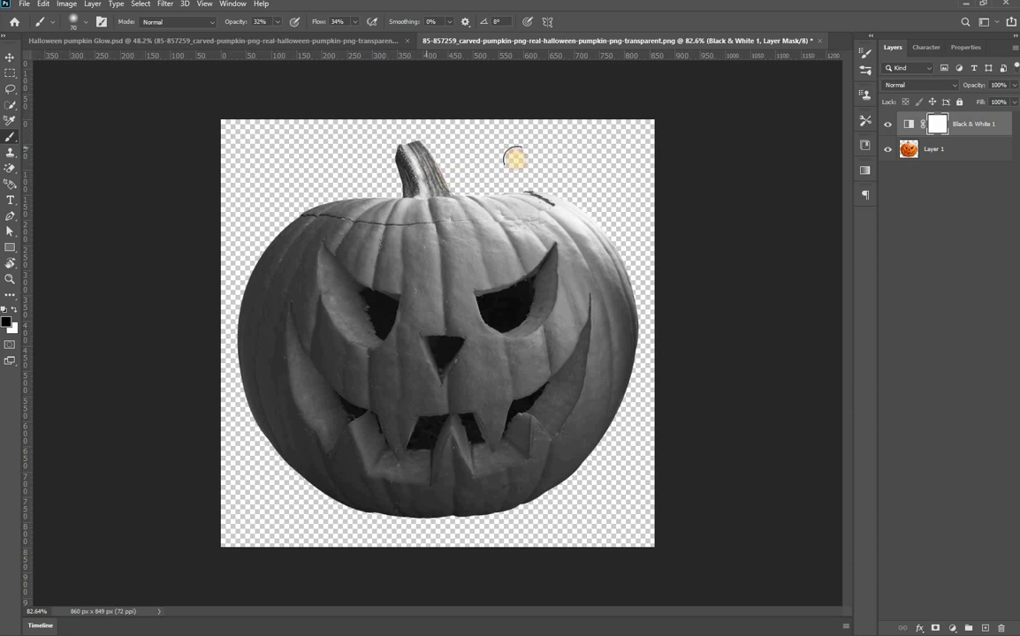
pyautogui.press(']')
pyautogui.press(']')
pyautogui.press(']')
pyautogui.press(']')
pyautogui.press(']')
pyautogui.press(']')
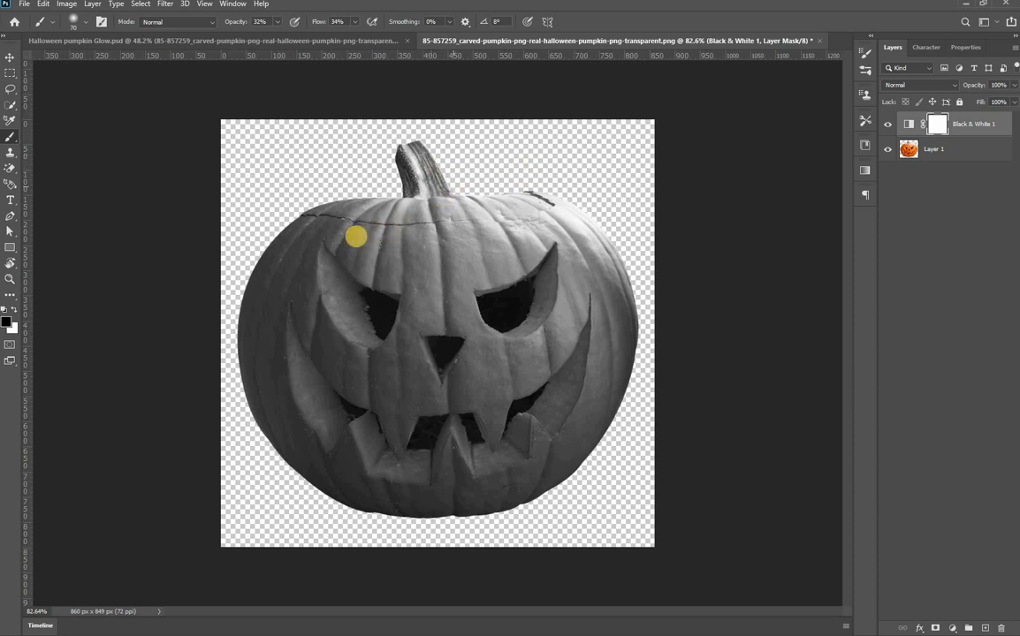
pyautogui.press(']')
pyautogui.press(']')
pyautogui.press(']')
pyautogui.press(']')
pyautogui.press(']')
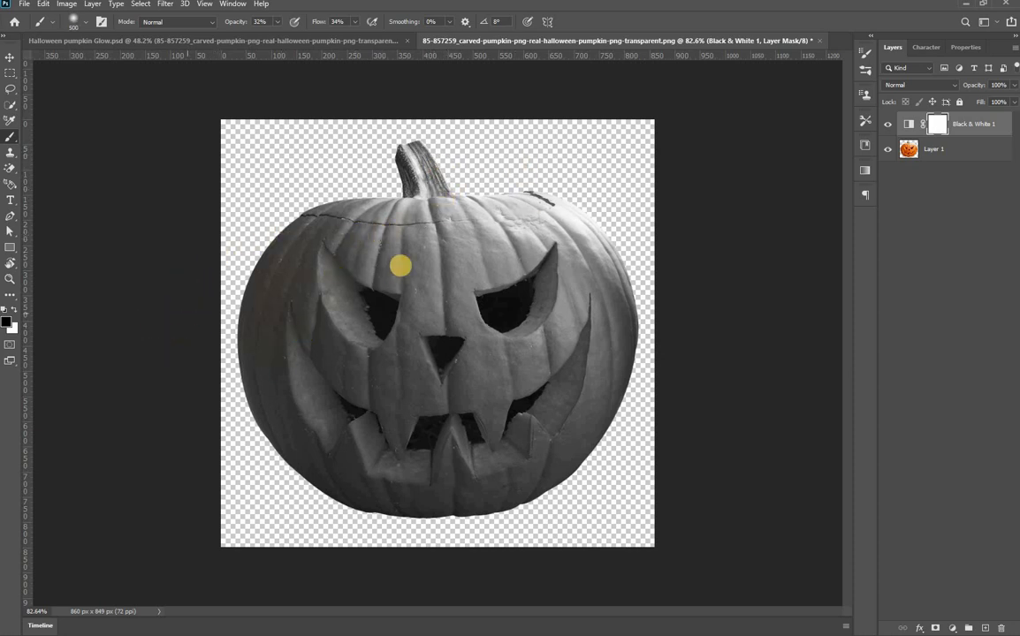
pyautogui.moveTo(628, 204)
pyautogui.mouseDown()
pyautogui.moveTo(653, 224)
pyautogui.moveTo(685, 284)
pyautogui.moveTo(715, 378)
pyautogui.moveTo(652, 514)
pyautogui.moveTo(652, 237)
pyautogui.mouseUp()
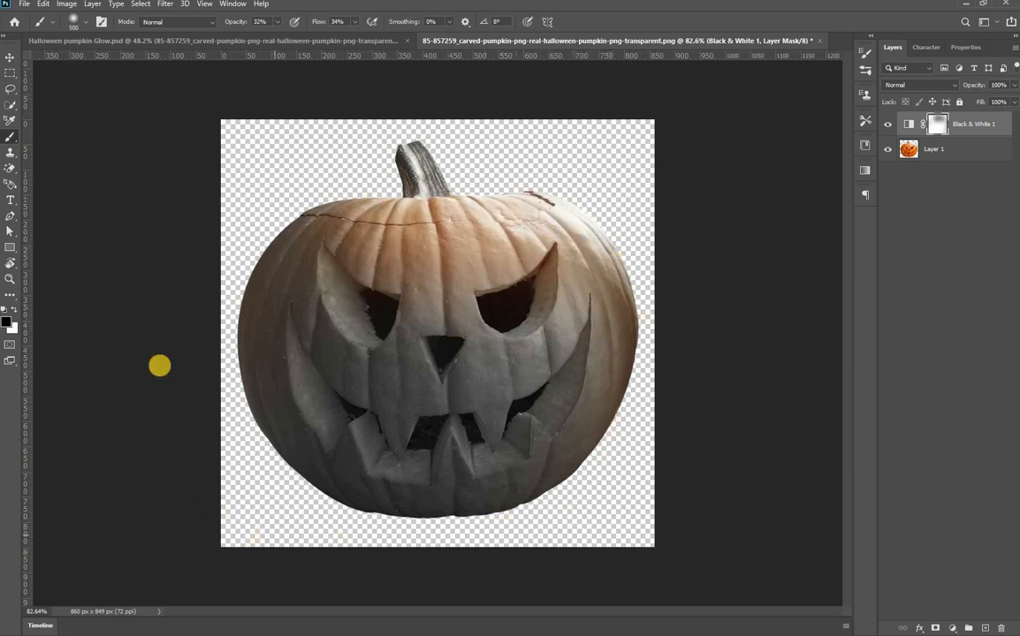
pyautogui.click(272, 561)
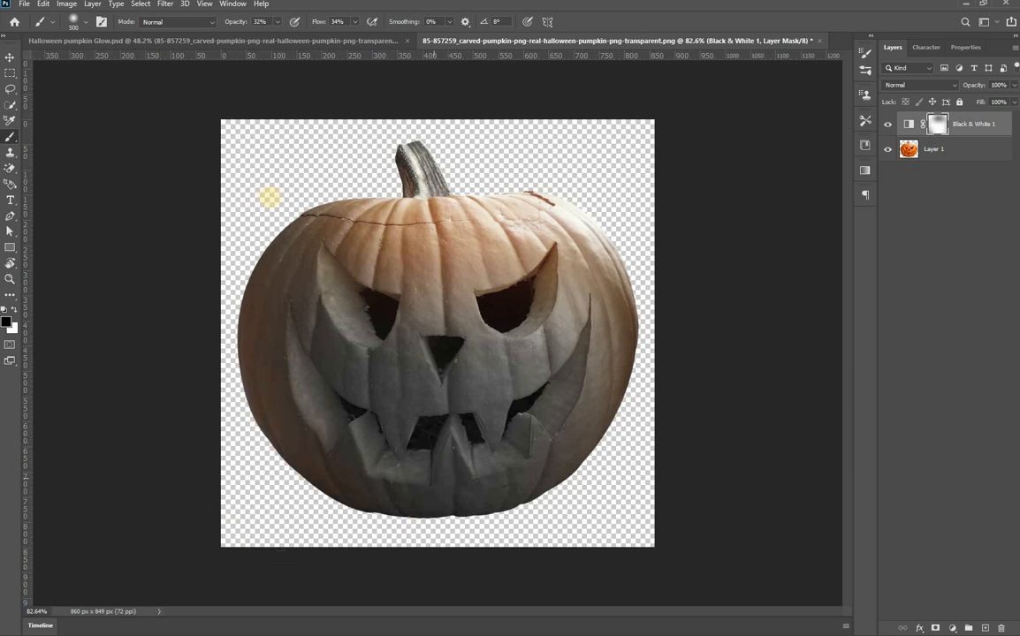
# Restore more color around the pumpkin's outer and lower edges by painting the adjustment mask from outside the canvas
pyautogui.scroll(-2, 269, 198)
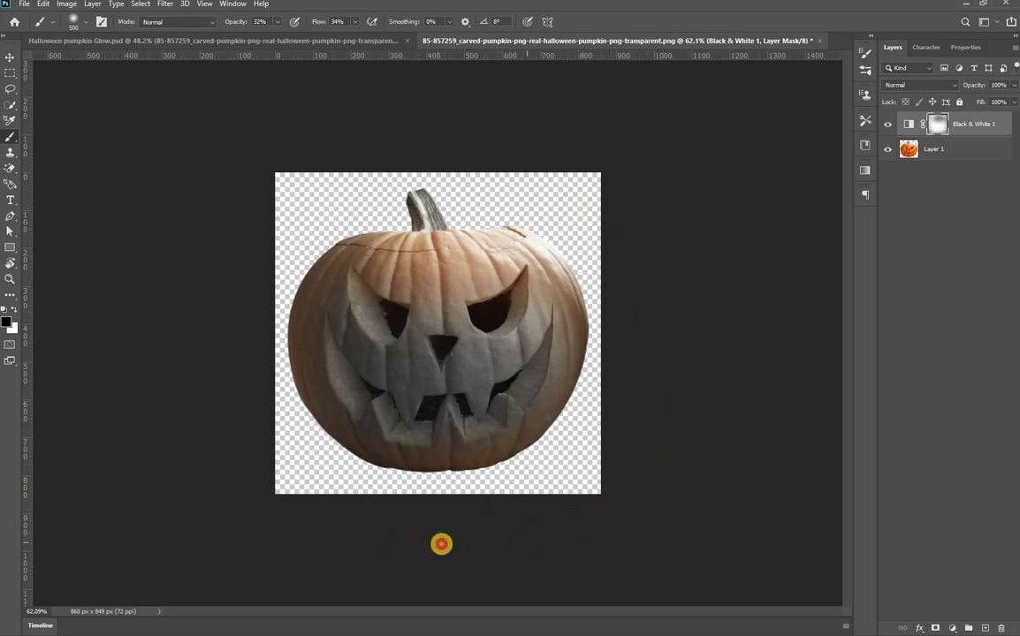
pyautogui.click(233, 327)
pyautogui.click(217, 349)
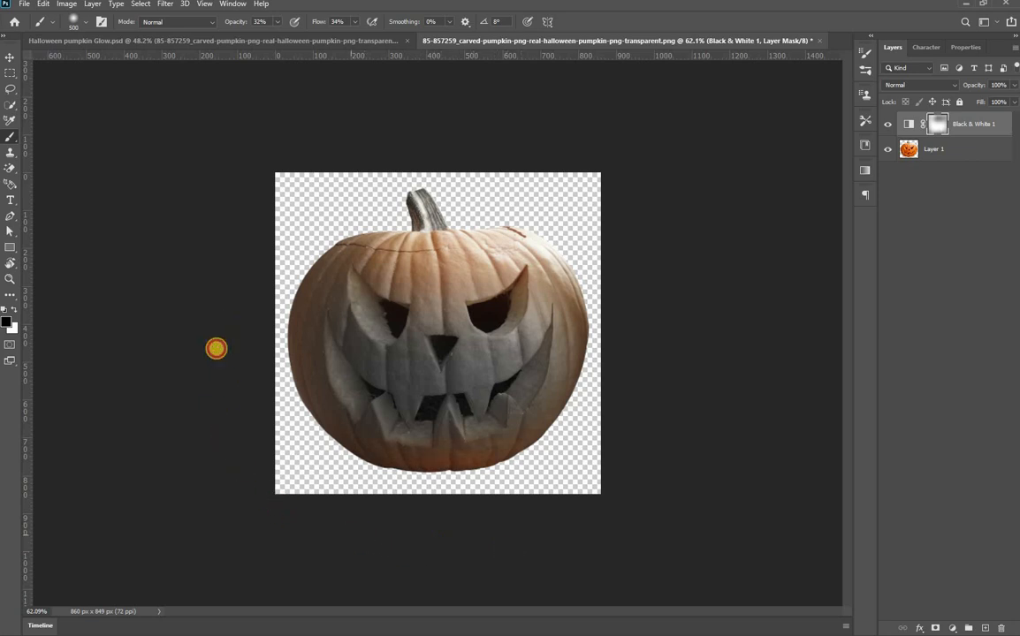
pyautogui.click(229, 248)
pyautogui.click(263, 205)
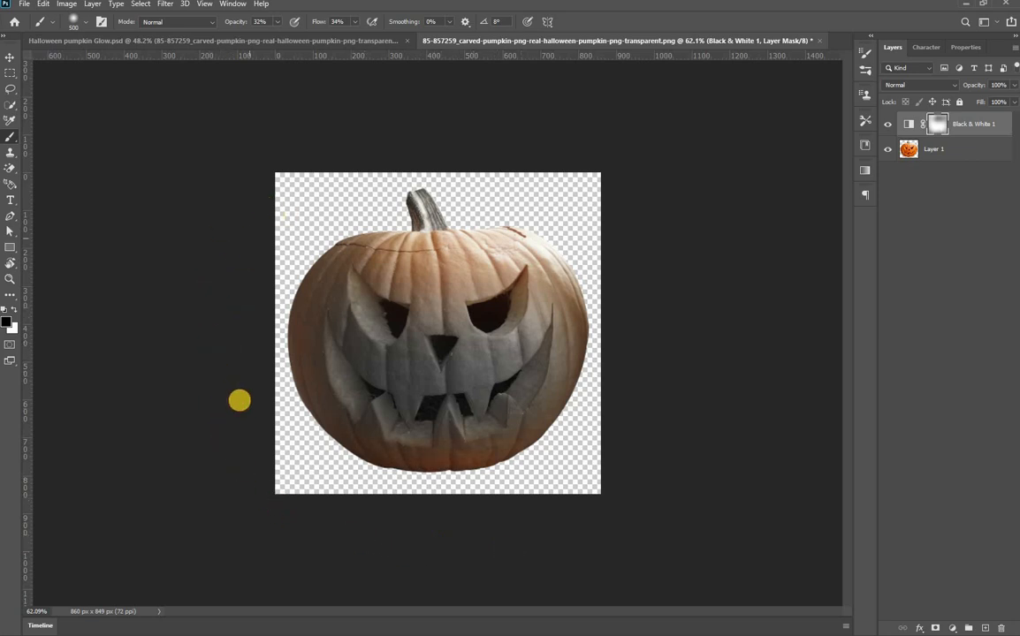
pyautogui.click(257, 461)
pyautogui.click(318, 514)
pyautogui.click(494, 542)
pyautogui.click(589, 496)
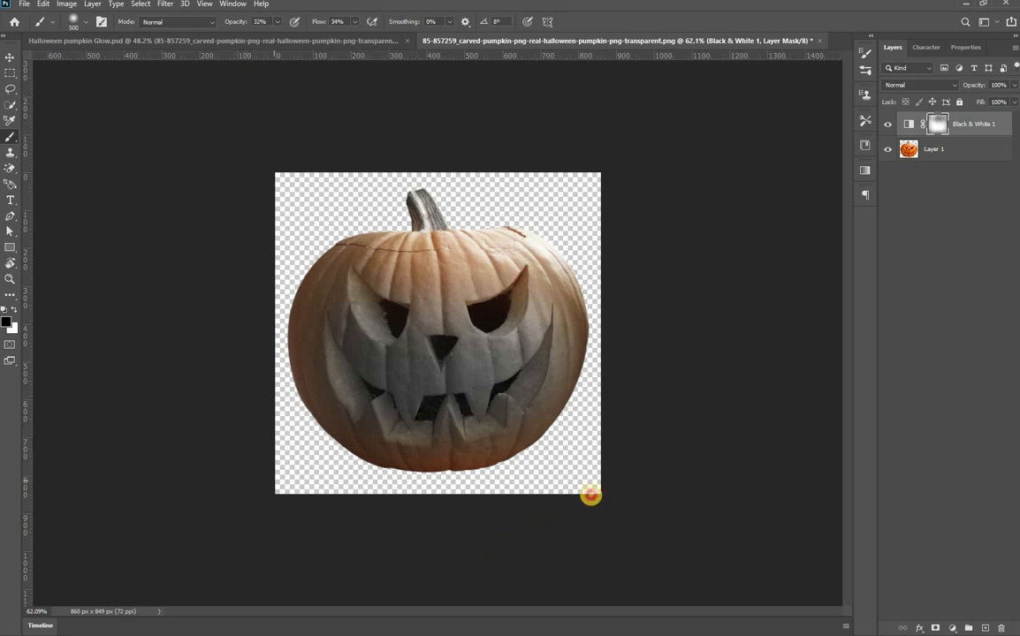
pyautogui.click(629, 417)
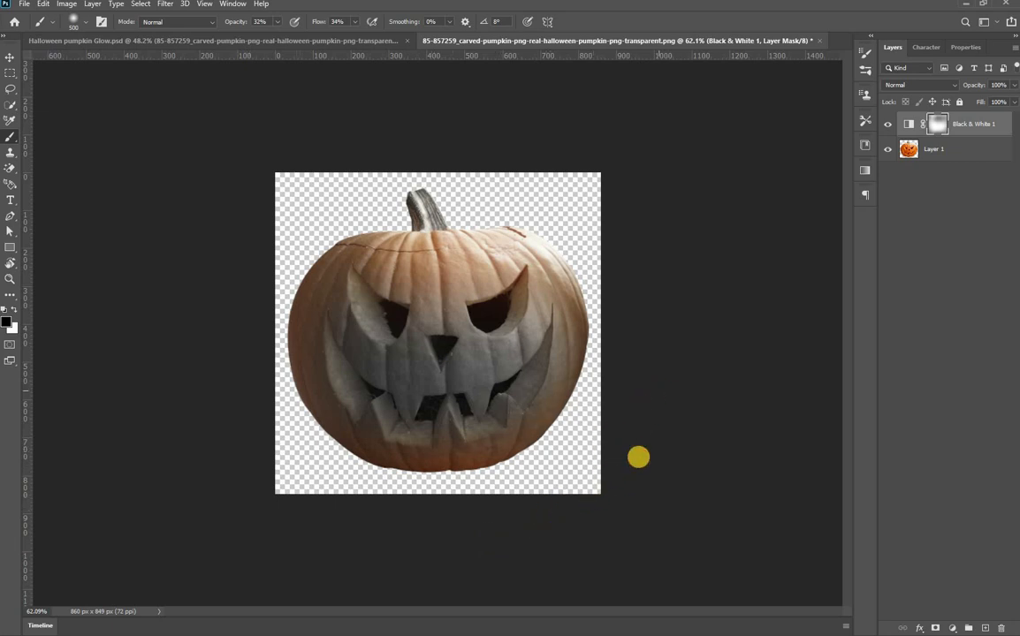
# Try to save the layered pumpkin image back to its original PNG smart object
pyautogui.hotkey('ctrl', 's')
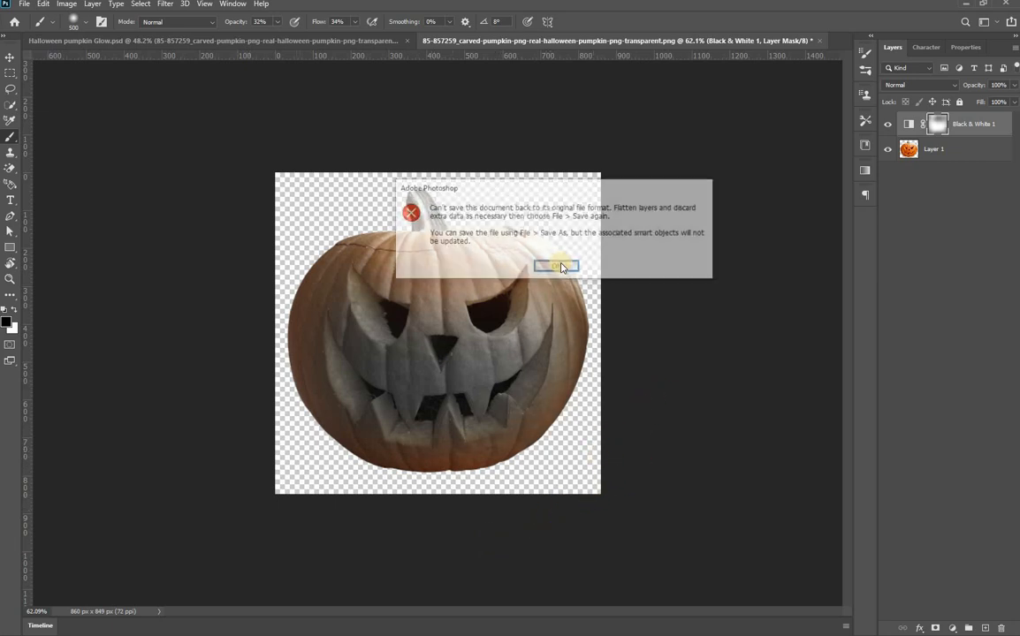
pyautogui.keyDown('ctrl'); pyautogui.click(674, 329); pyautogui.keyUp('ctrl')
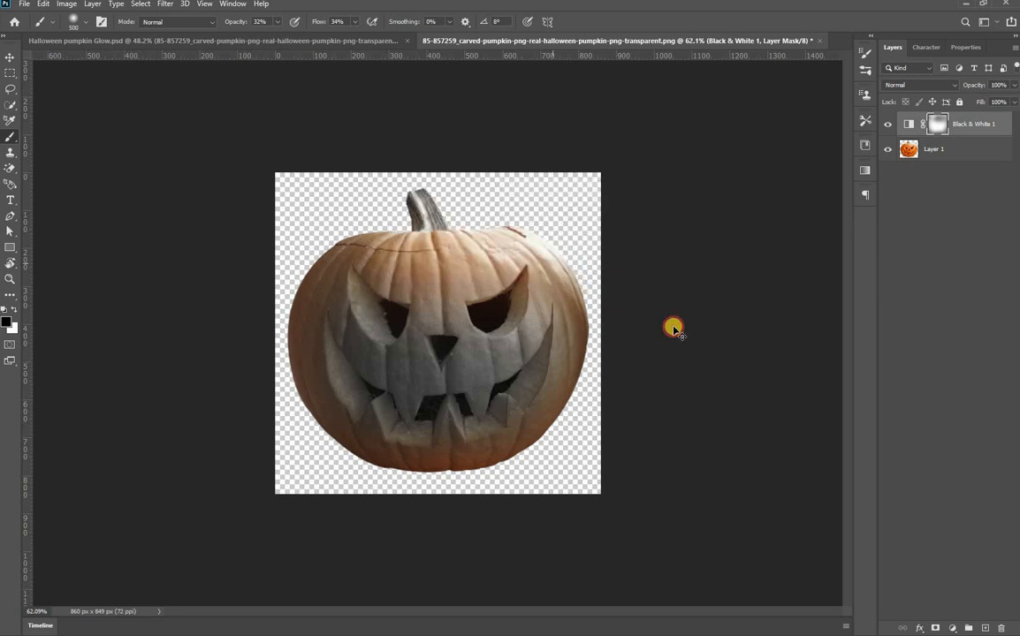
pyautogui.hotkey('ctrl', 's')
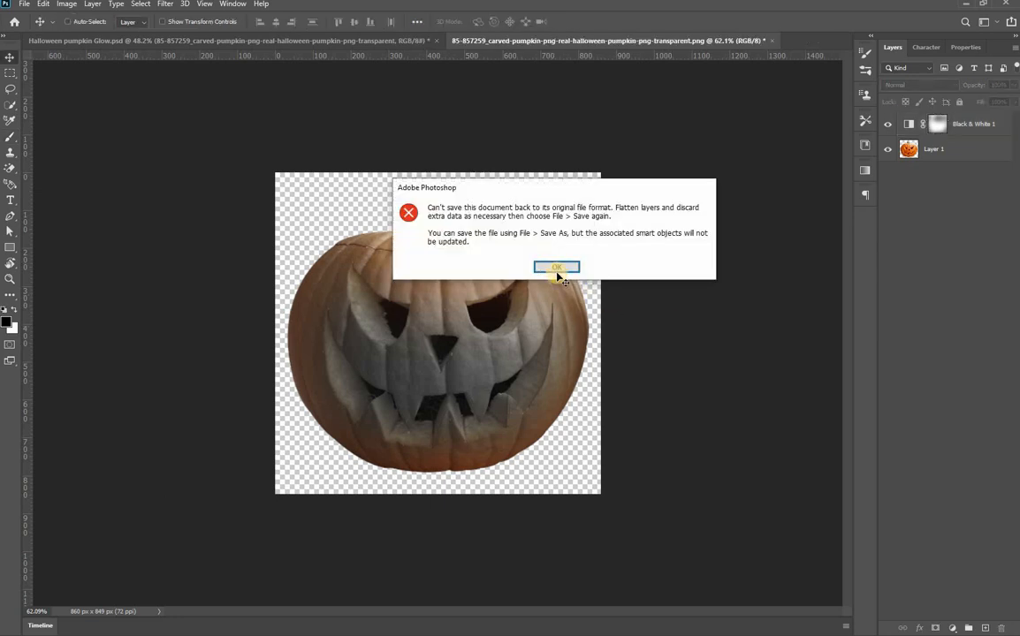
pyautogui.click(555, 272)
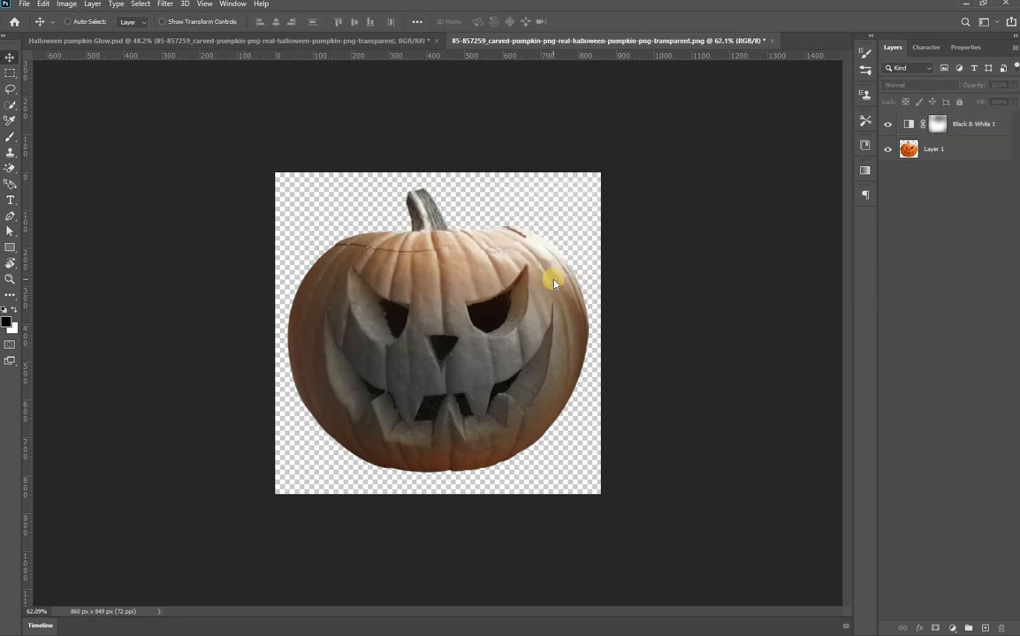
pyautogui.hotkey('ctrl', 's')
pyautogui.click(554, 265)
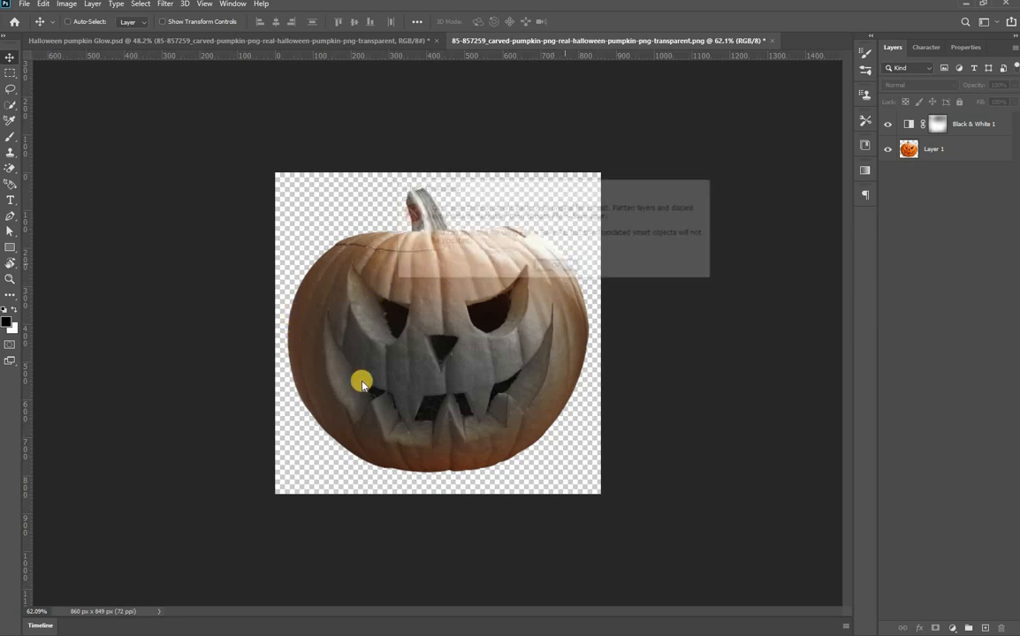
# Save the layered pumpkin image as a separate PSD file and check the pumpkin in the Halloween pumpkin Glow.psd composition
pyautogui.hotkey('ctrl', 'shift', 's')
pyautogui.press('Return')
pyautogui.click(486, 365)
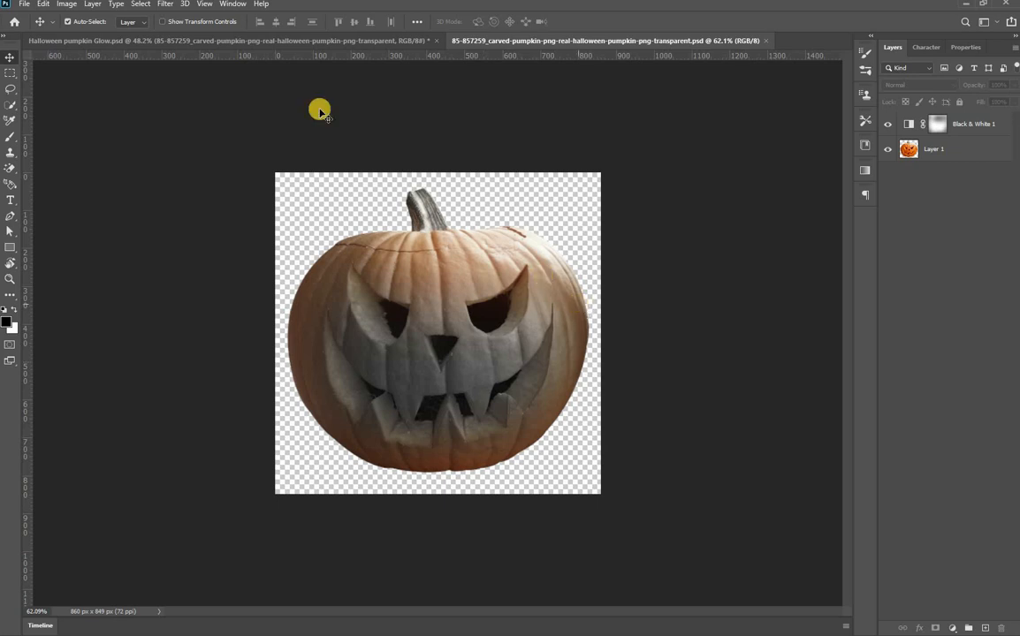
pyautogui.click(254, 41)
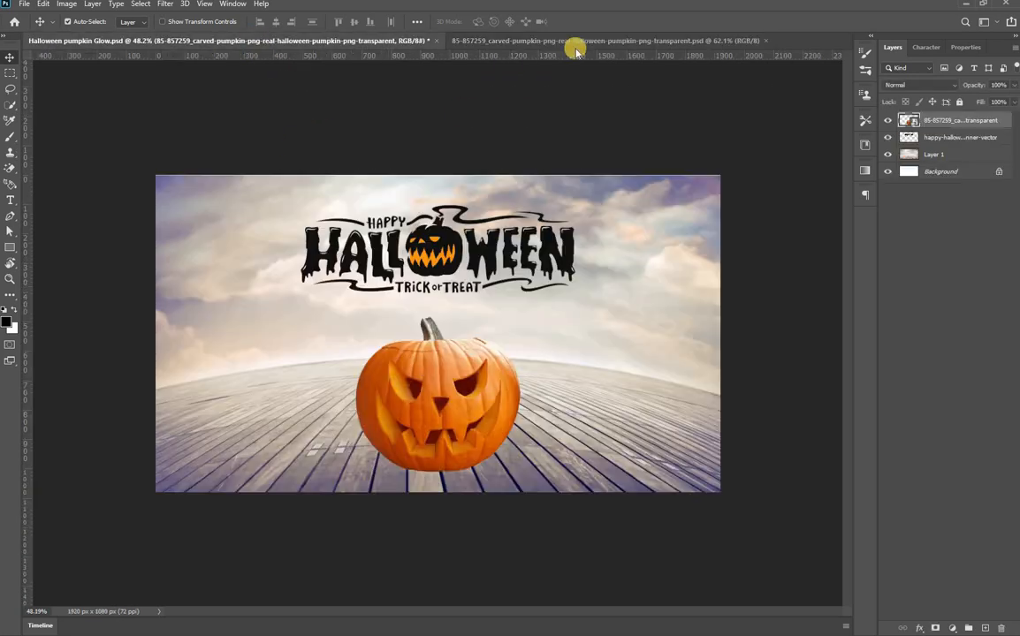
pyautogui.click(566, 42)
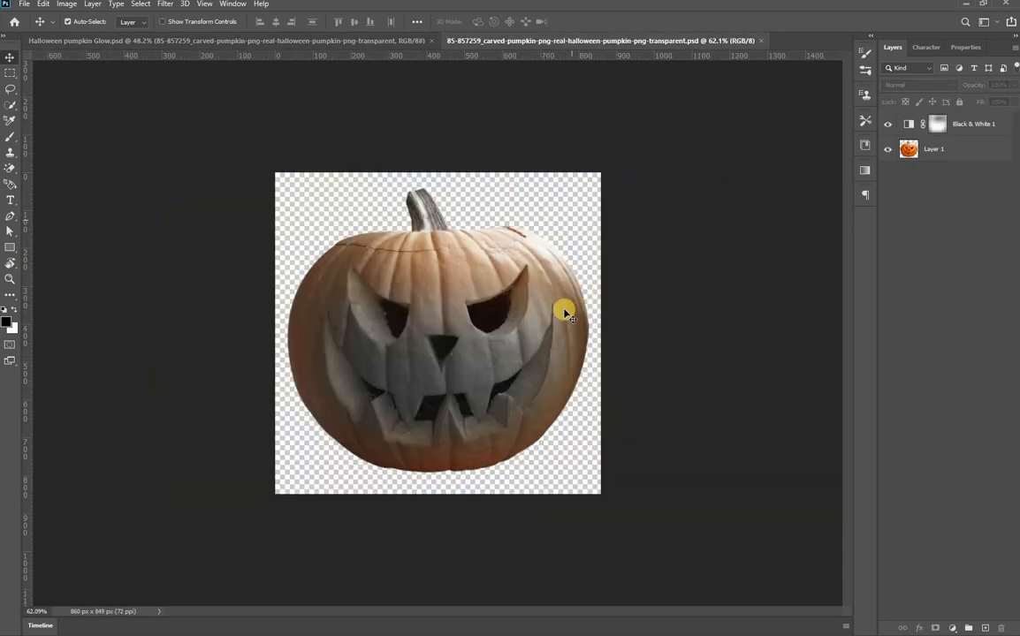
# Touch up the Black & White mask at the pumpkin's edges, undo the last stroke, and close the smart object contents with the changes saved
pyautogui.moveTo(683, 314); pyautogui.dragTo(520, 240)
pyautogui.hotkey('ctrl', 'z')
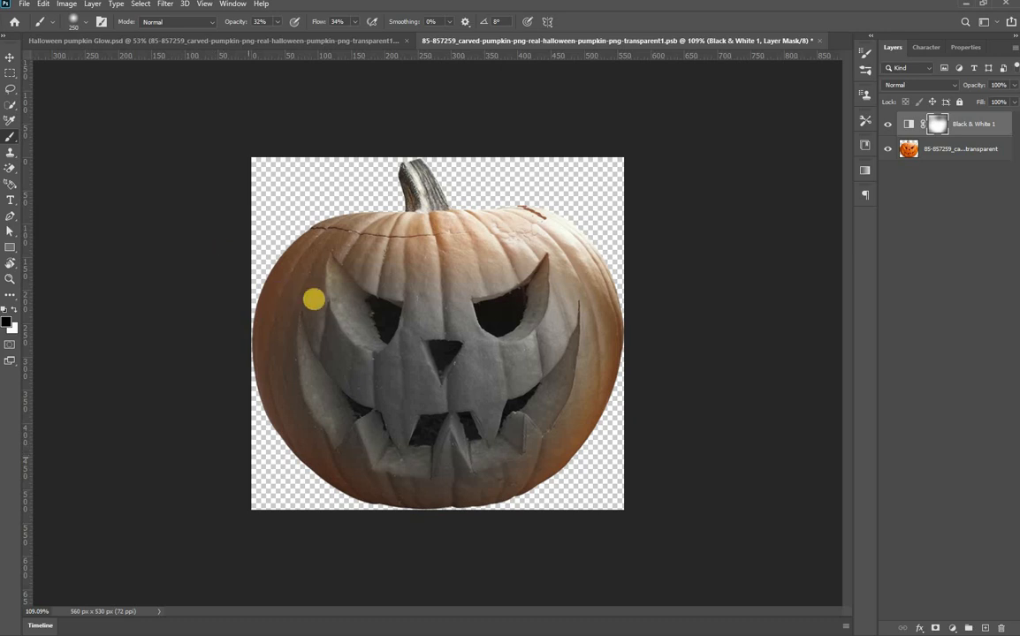
pyautogui.press('v')
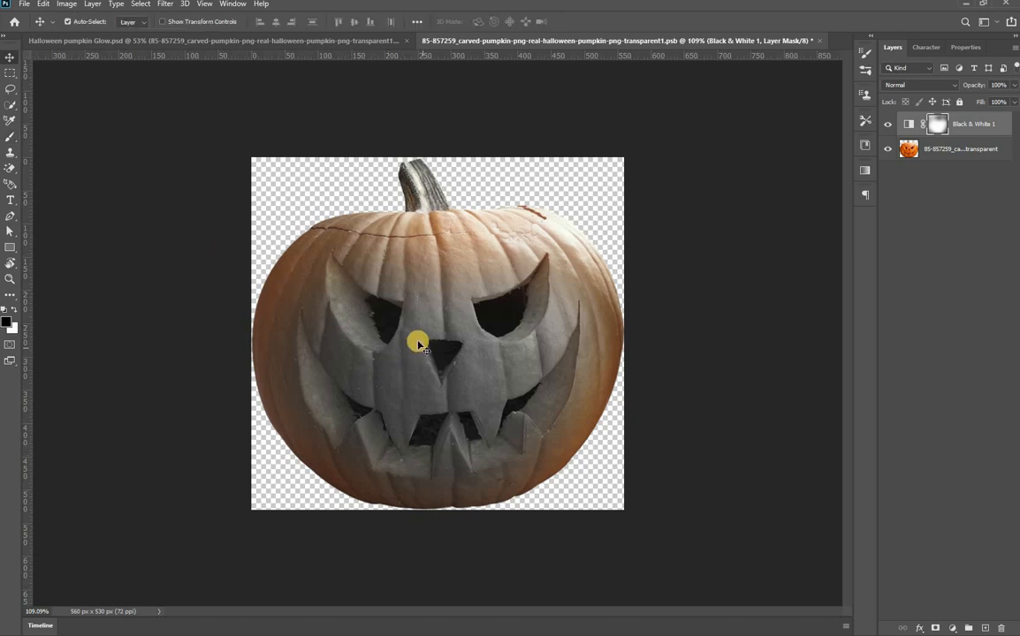
pyautogui.hotkey('ctrl', 'w')
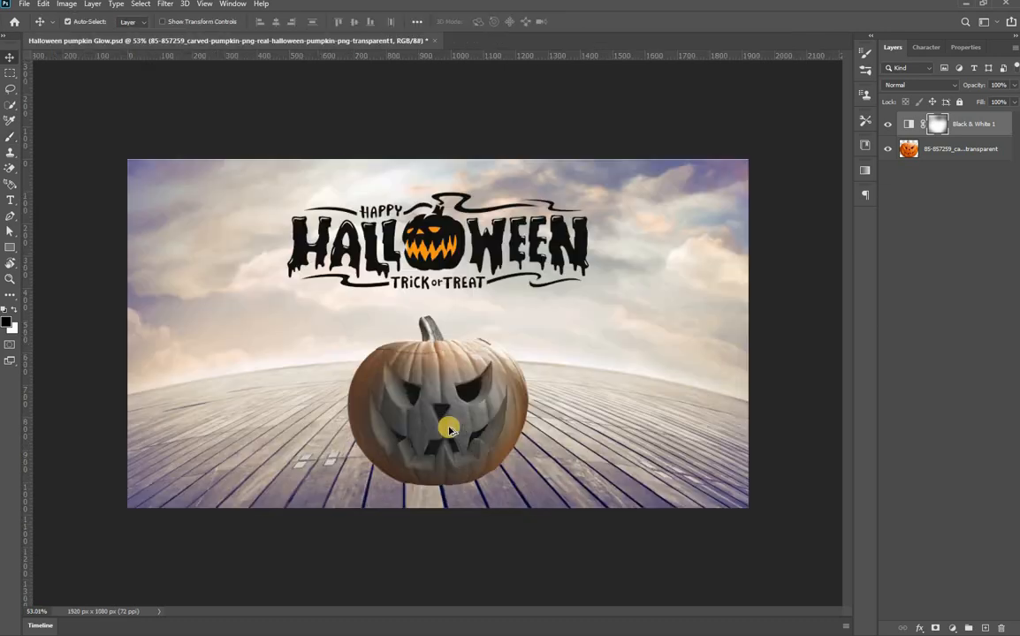
# Set the Pen tool to Shape mode with no fill and a golden yellow stroke
pyautogui.scroll(4, 444, 439)
pyautogui.scroll(2, 444, 440)
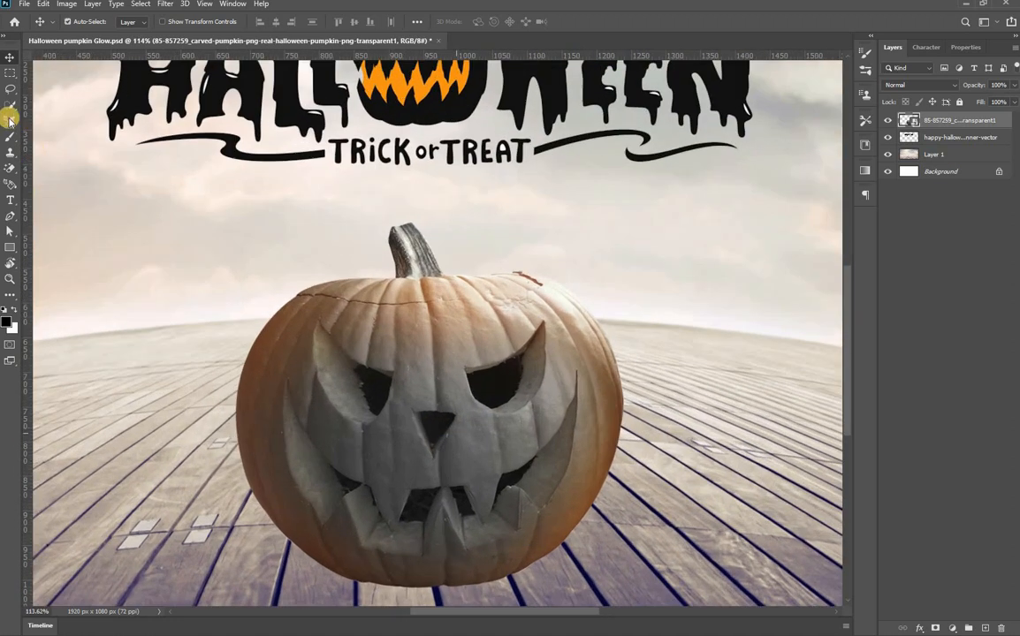
pyautogui.click(10, 219)
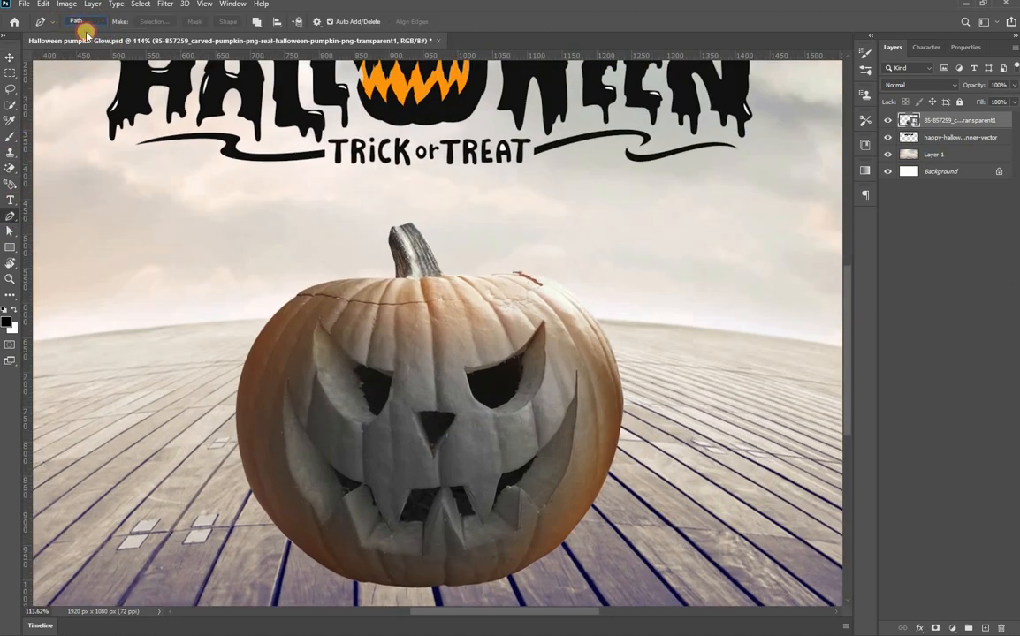
pyautogui.click(87, 22)
pyautogui.click(85, 32)
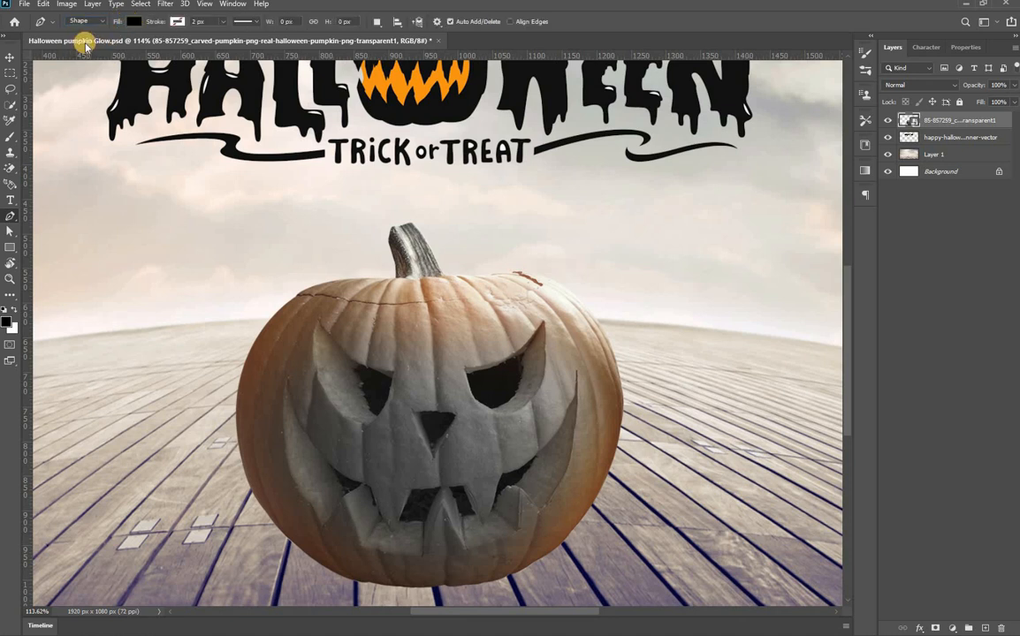
pyautogui.click(134, 21)
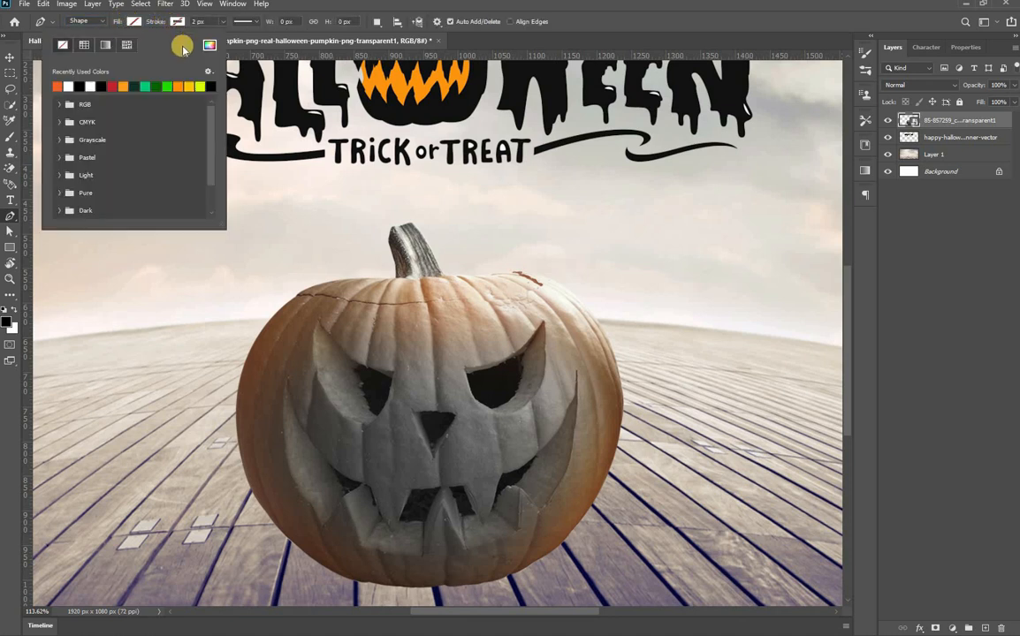
pyautogui.moveTo(212, 39); pyautogui.dragTo(255, 40)
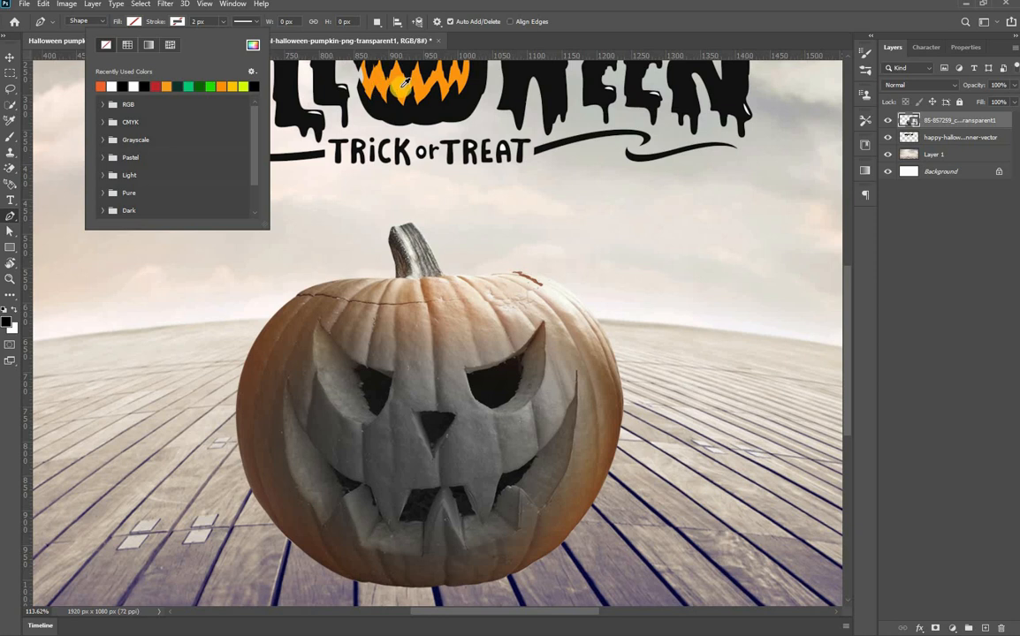
pyautogui.click(402, 81)
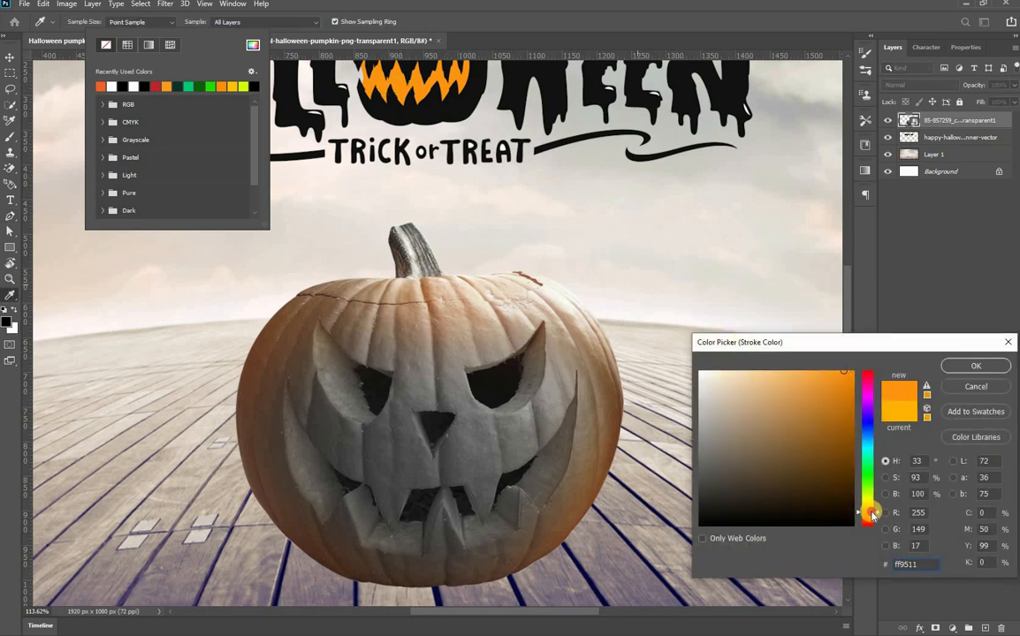
pyautogui.moveTo(881, 499); pyautogui.dragTo(496, 386)
pyautogui.press('Return')
# Trace the upper edge of the pumpkin's right-hand eye opening as a new shape path with a 1 px stroke
pyautogui.scroll(5, 477, 376)
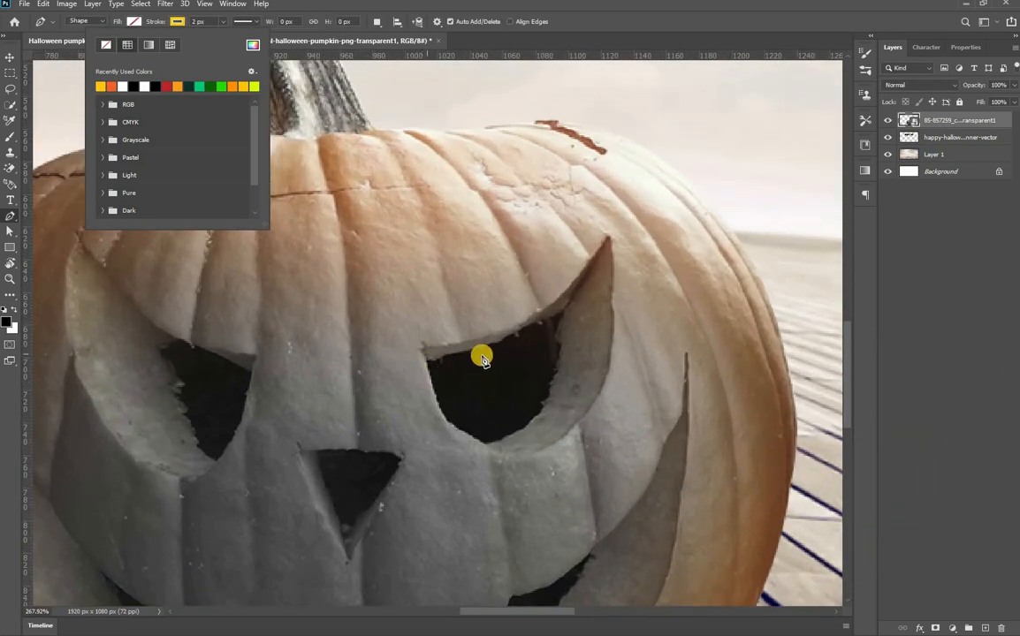
pyautogui.click(427, 356)
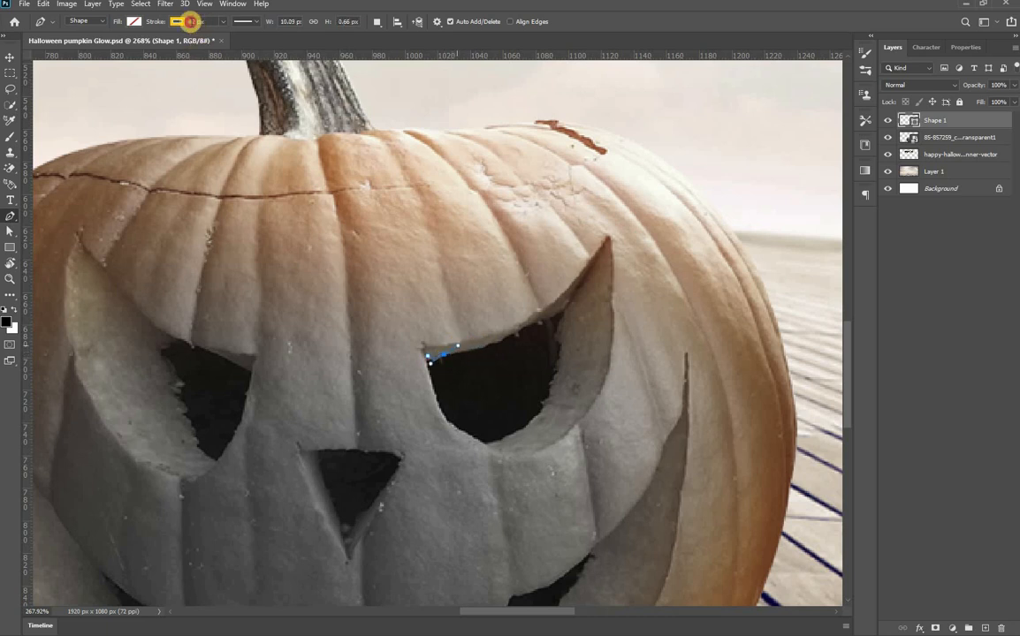
pyautogui.moveTo(460, 350); pyautogui.dragTo(455, 372)
pyautogui.keyDown('alt'); pyautogui.click(448, 360); pyautogui.keyUp('alt')
pyautogui.moveTo(521, 328); pyautogui.dragTo(426, 367)
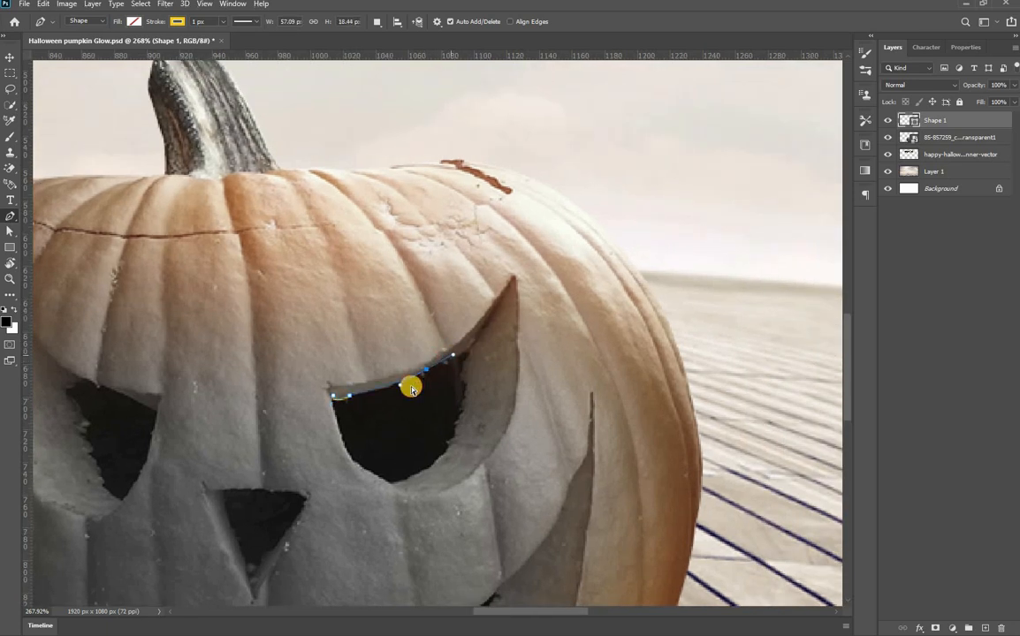
pyautogui.moveTo(411, 390); pyautogui.dragTo(475, 345)
pyautogui.hotkey('ctrl', 'z')
pyautogui.click(392, 389)
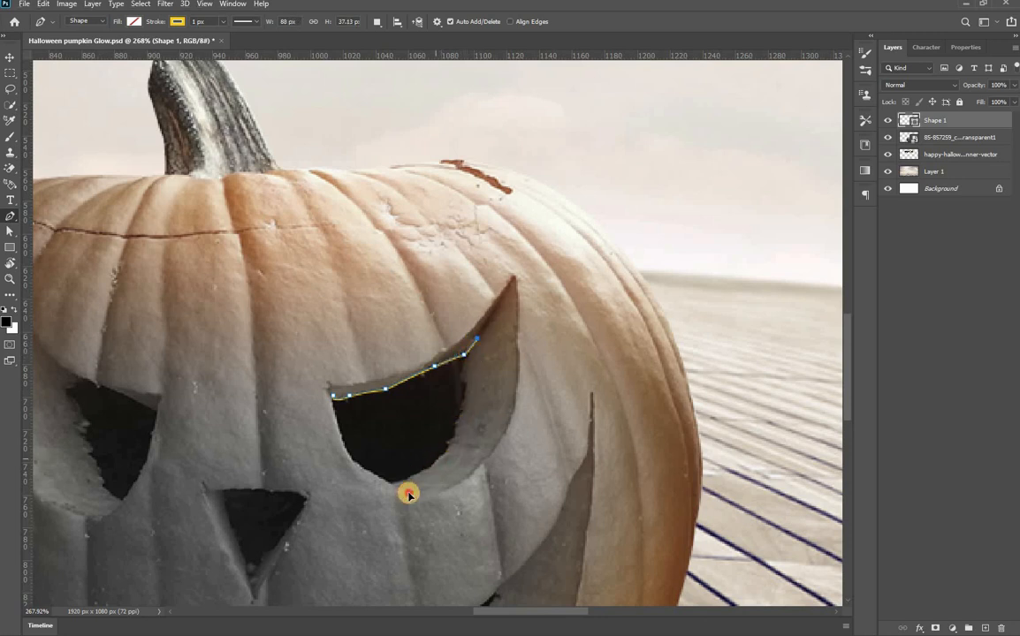
# Continue the path down the outer side and around the bottom of the right-hand eye opening, closing it at its starting point
pyautogui.moveTo(408, 491); pyautogui.dragTo(416, 464)
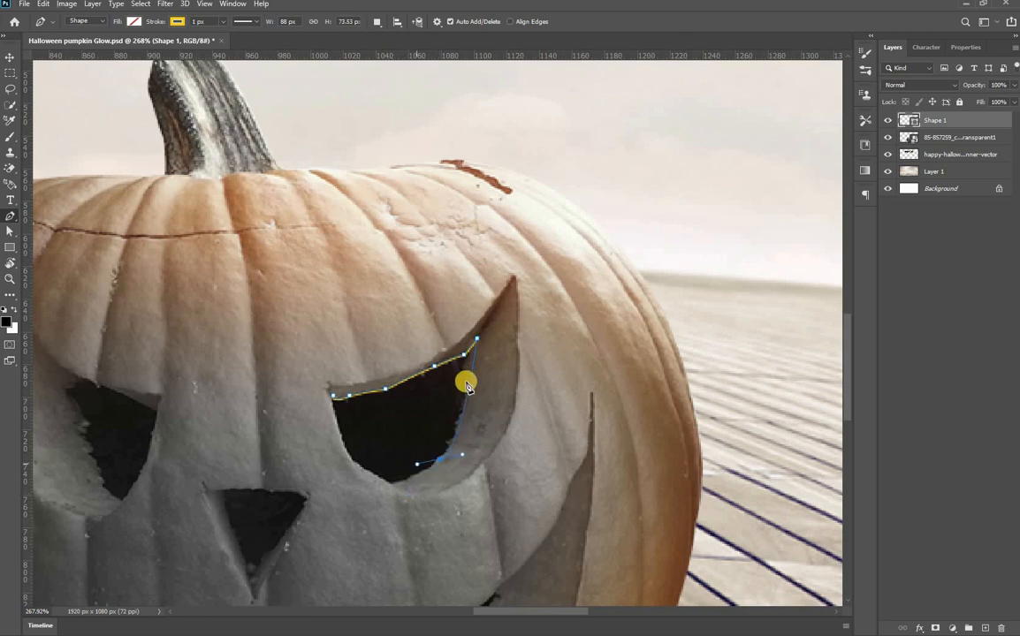
pyautogui.hotkey('ctrl', 'z')
pyautogui.click(464, 397)
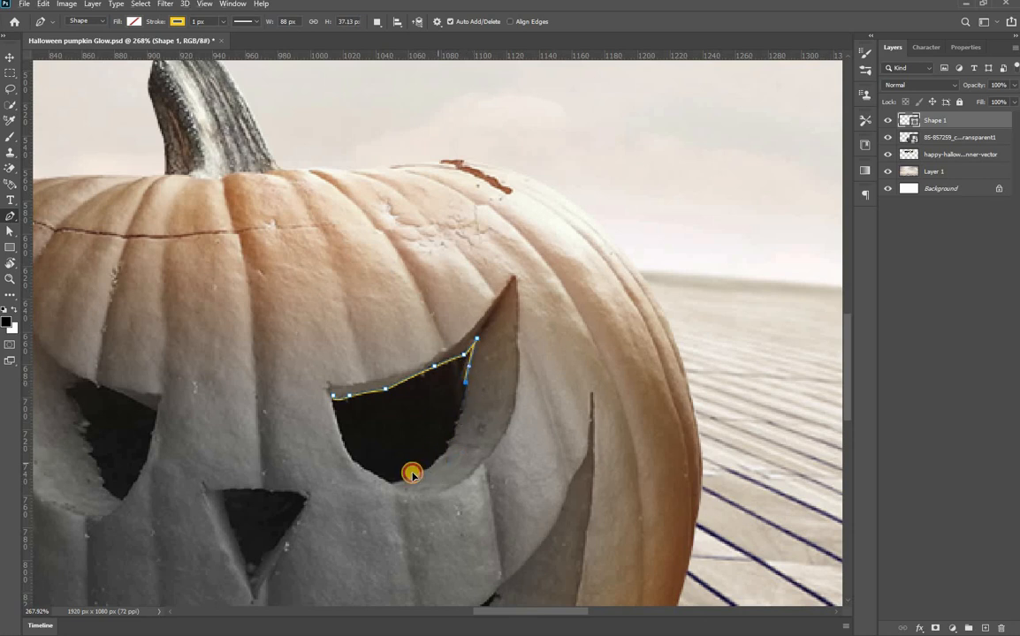
pyautogui.moveTo(424, 468); pyautogui.dragTo(440, 465)
pyautogui.keyDown('alt'); pyautogui.click(434, 464); pyautogui.keyUp('alt')
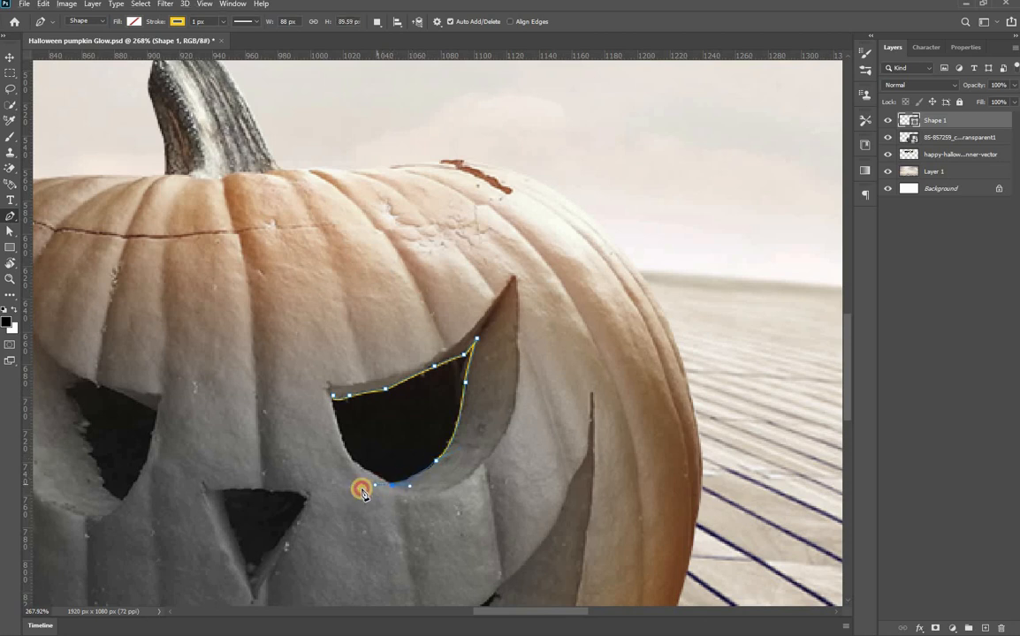
pyautogui.moveTo(362, 491); pyautogui.dragTo(357, 495)
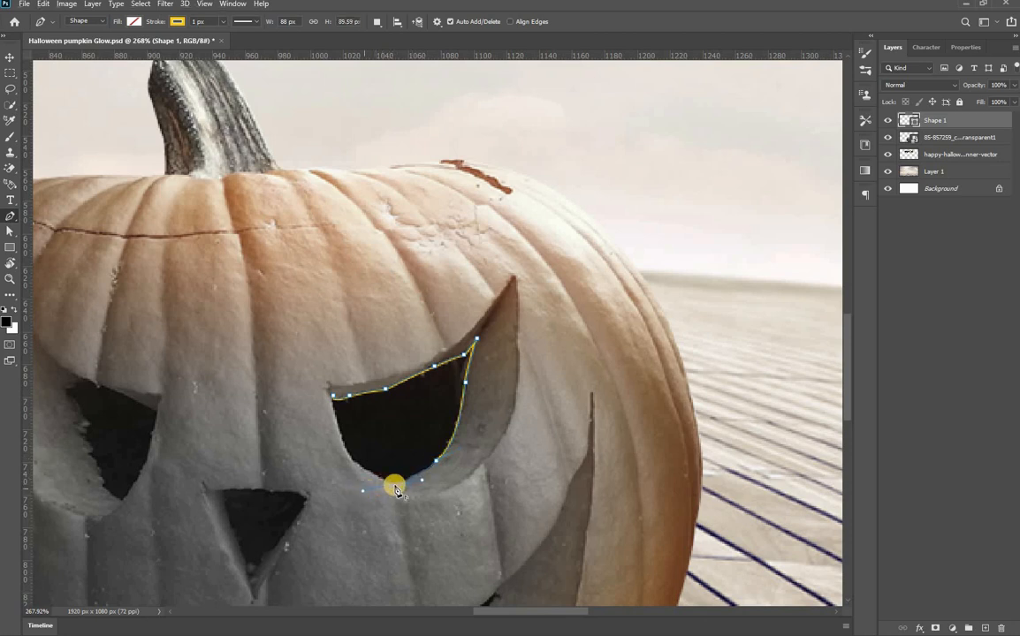
pyautogui.click(350, 463)
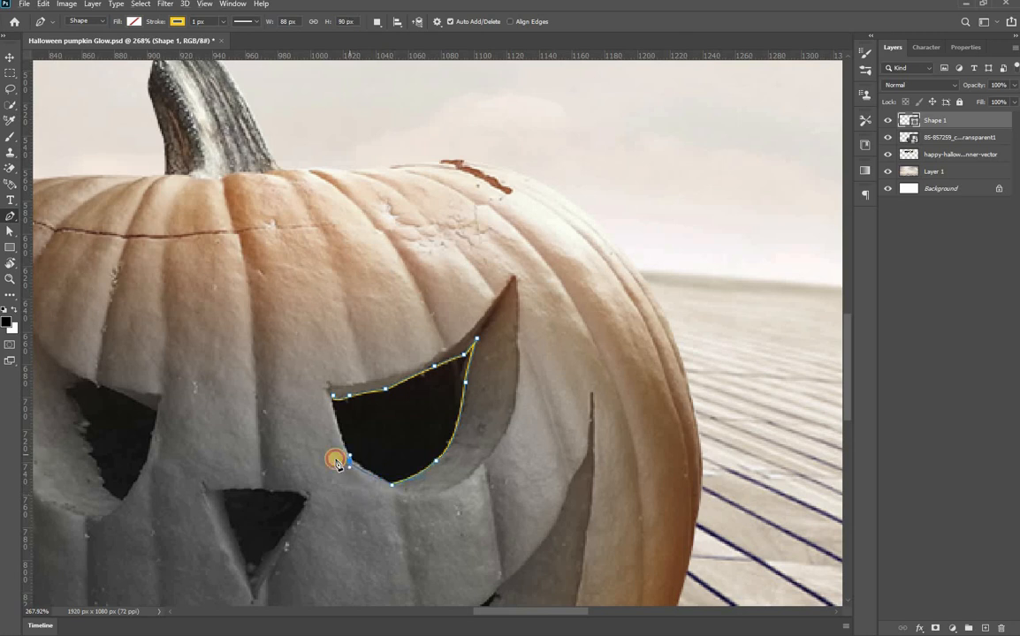
pyautogui.moveTo(369, 478); pyautogui.dragTo(355, 458)
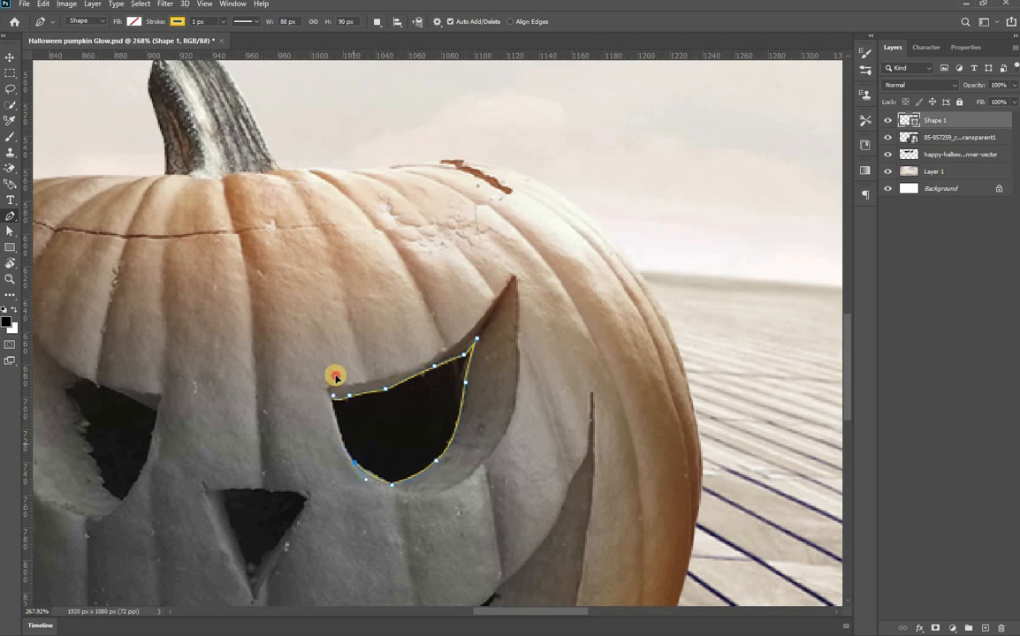
pyautogui.moveTo(336, 365); pyautogui.dragTo(332, 395)
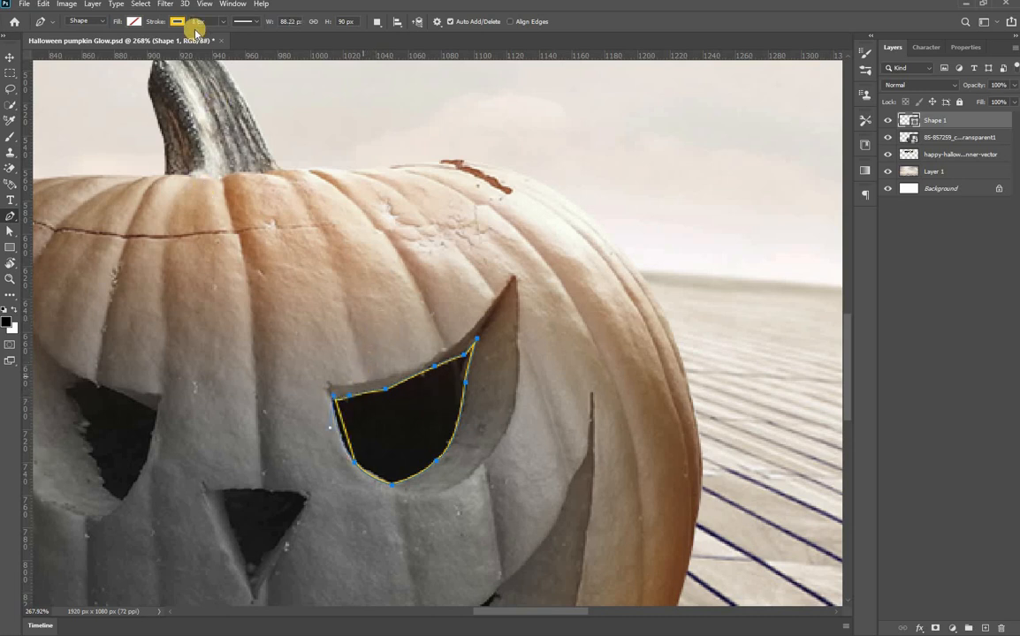
# Remove the stroke from the right-hand eye shape and fill it with the recently used golden yellow
pyautogui.click(133, 21)
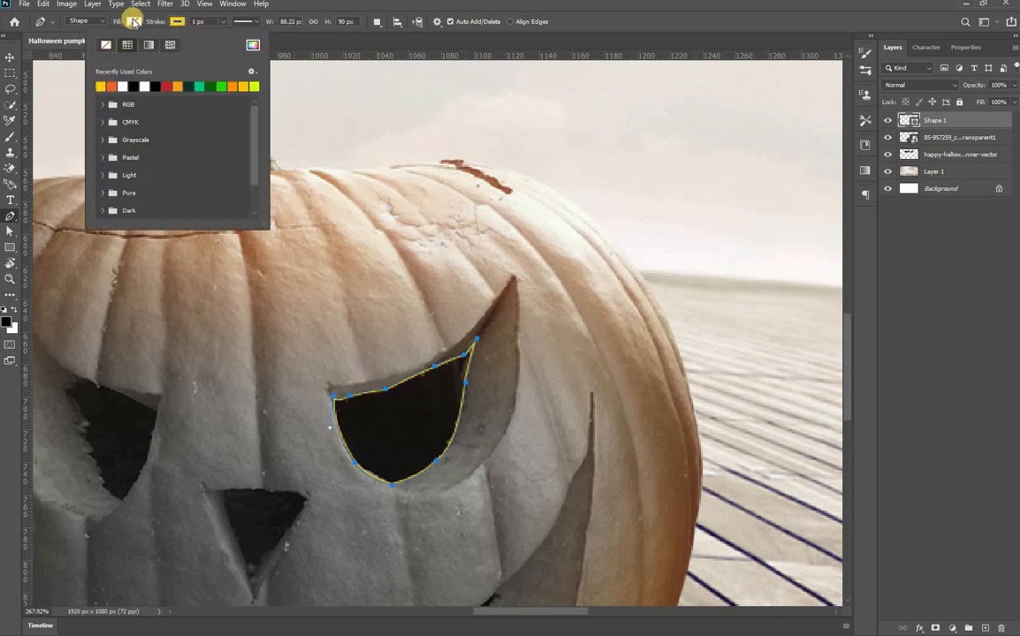
pyautogui.click(106, 45)
pyautogui.click(134, 22)
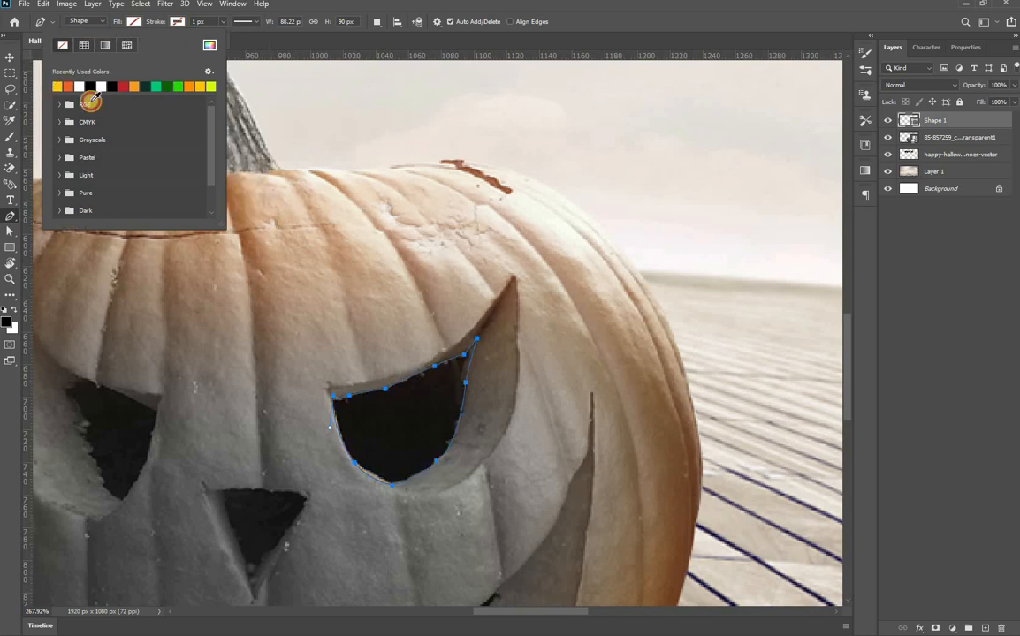
pyautogui.click(57, 87)
pyautogui.press('v')
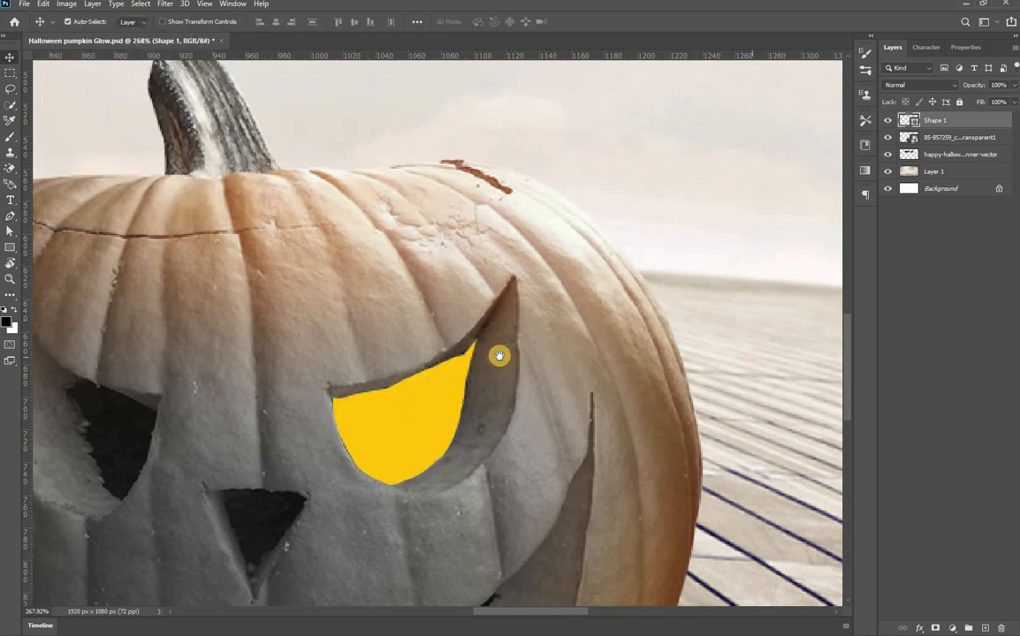
# Trace the left-hand eye opening as a closed shape above the pumpkin layer, with a golden yellow fill and no stroke
pyautogui.scroll(-4, 499, 356)
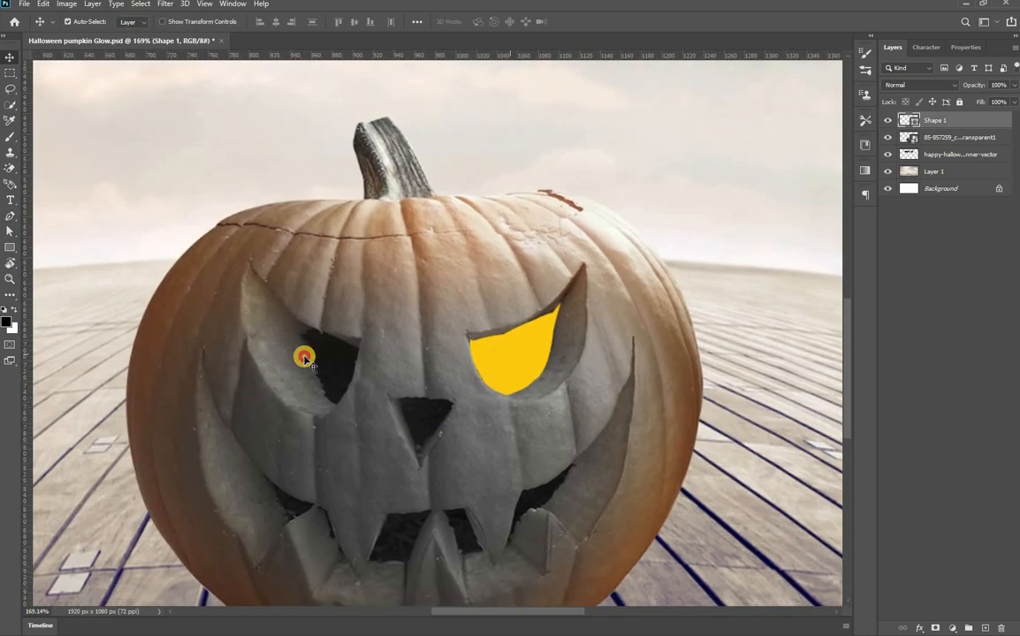
pyautogui.moveTo(304, 357); pyautogui.dragTo(365, 320)
pyautogui.click(365, 321)
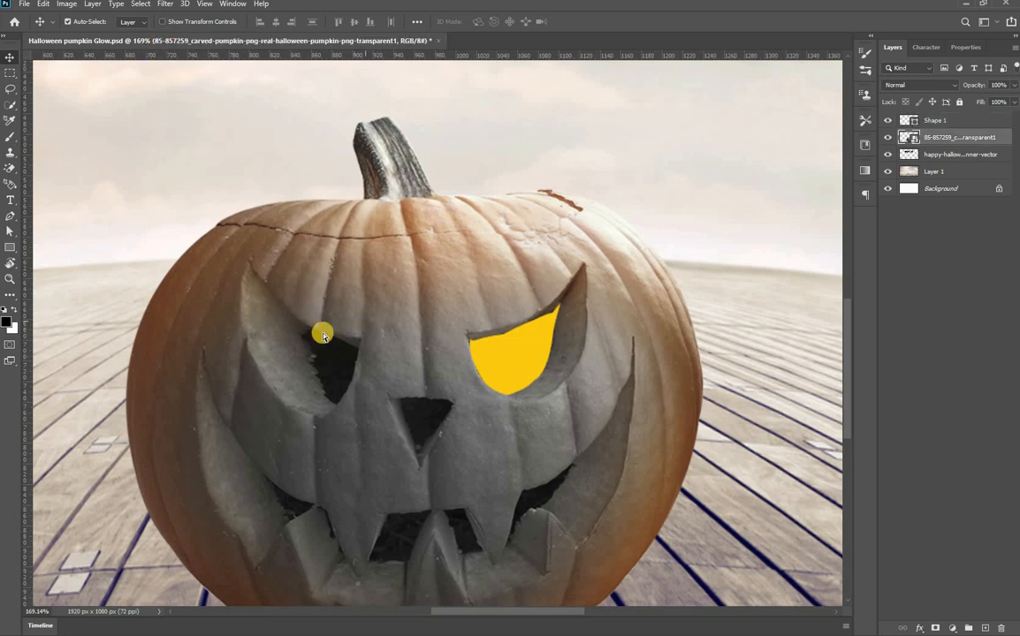
pyautogui.press('p')
pyautogui.scroll(3, 373, 354)
pyautogui.click(375, 352)
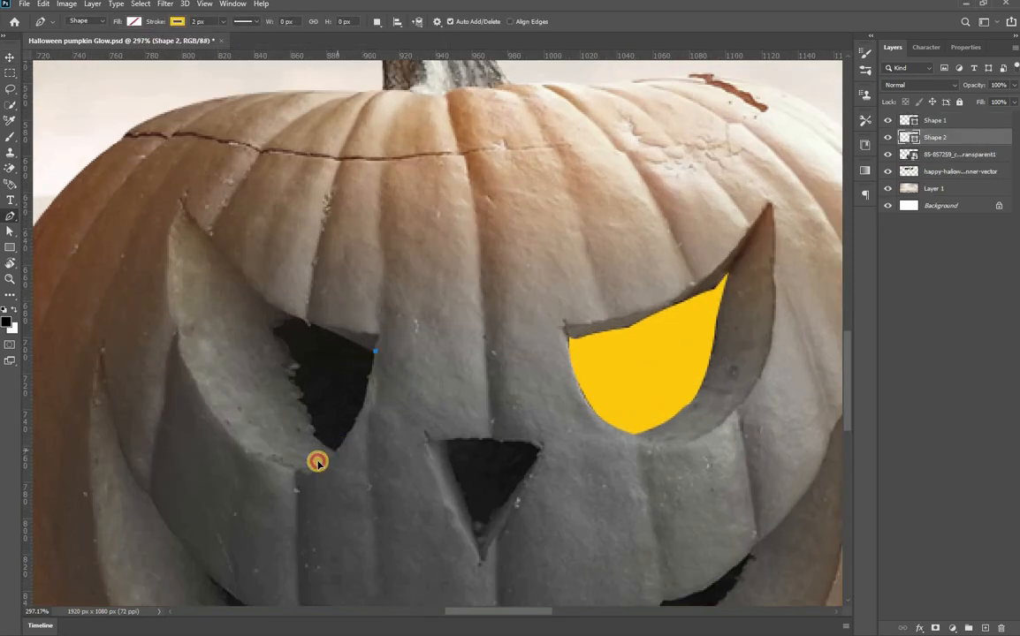
pyautogui.moveTo(337, 451); pyautogui.dragTo(304, 441)
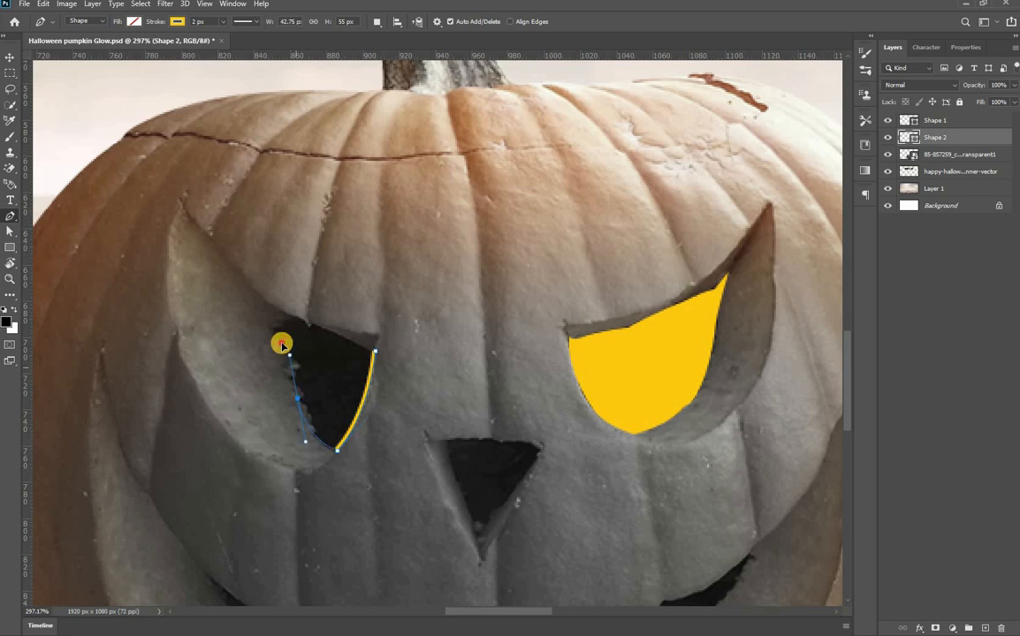
pyautogui.moveTo(273, 331); pyautogui.dragTo(263, 312)
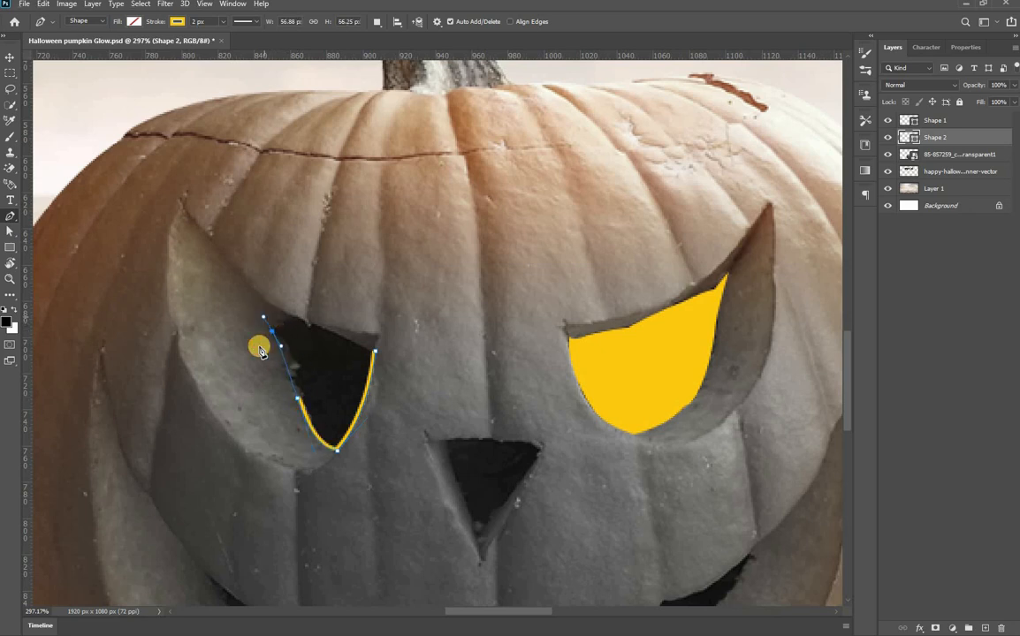
pyautogui.click(311, 321)
pyautogui.moveTo(376, 351); pyautogui.dragTo(399, 362)
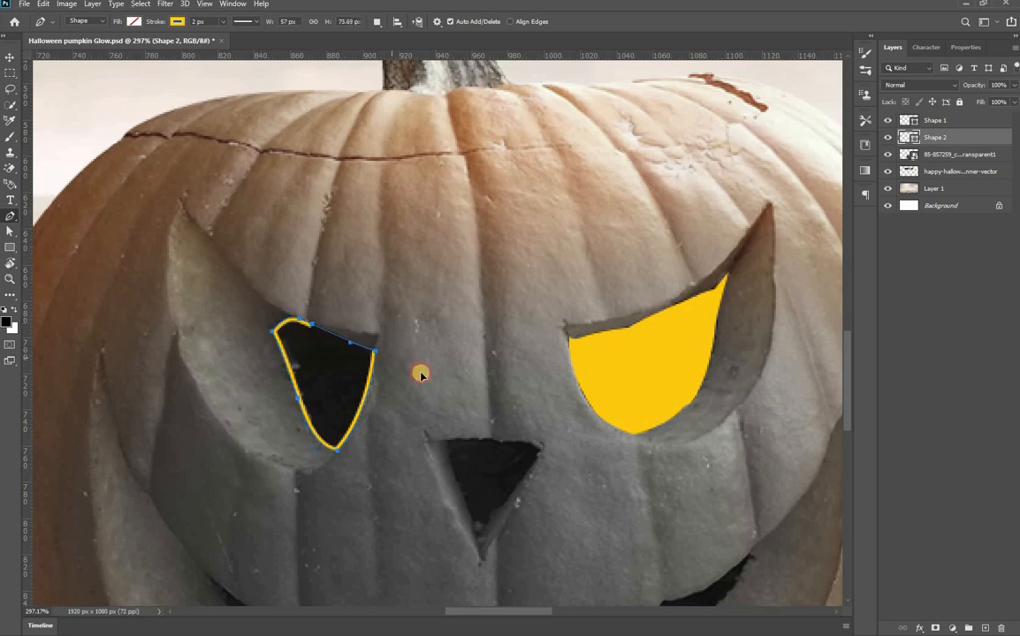
pyautogui.click(176, 21)
pyautogui.click(98, 41)
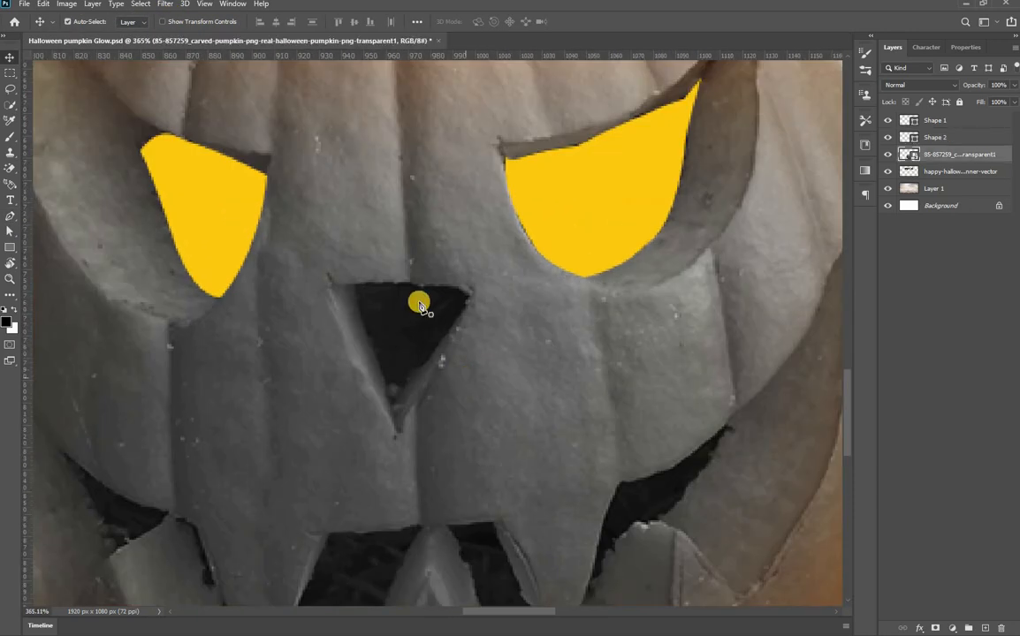
# Trace the triangular nose opening with the Pen tool as a new closed shape
pyautogui.scroll(4, 419, 302)
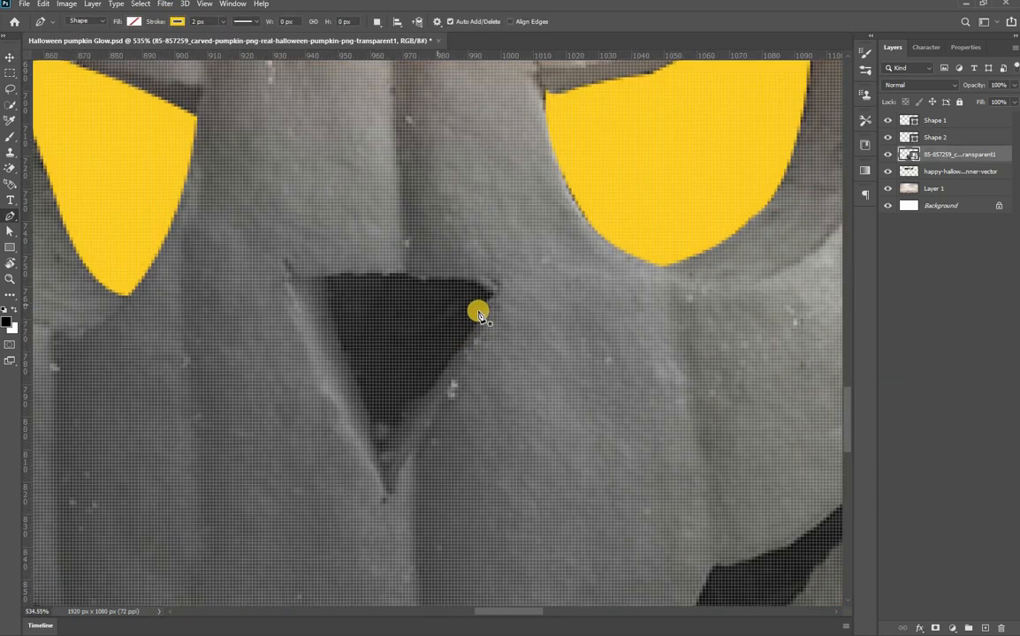
pyautogui.click(490, 306)
pyautogui.scroll(-5, 455, 330)
pyautogui.click(435, 372)
pyautogui.click(407, 426)
pyautogui.moveTo(408, 428); pyautogui.dragTo(407, 439)
pyautogui.keyDown('alt'); pyautogui.click(410, 413); pyautogui.keyUp('alt')
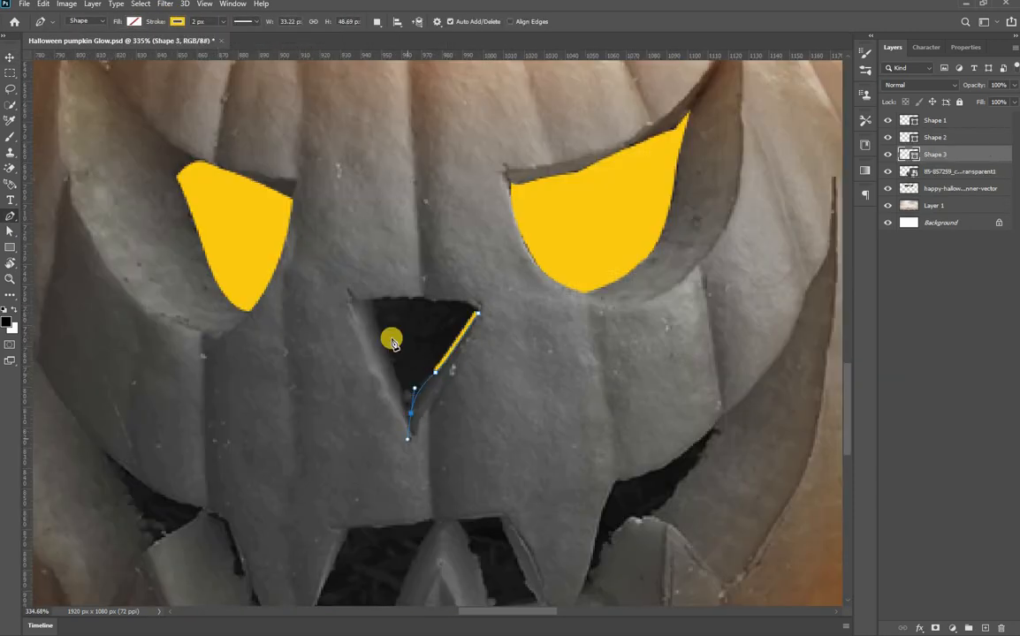
pyautogui.moveTo(375, 306); pyautogui.dragTo(349, 202)
pyautogui.keyDown('alt'); pyautogui.click(374, 306); pyautogui.keyUp('alt')
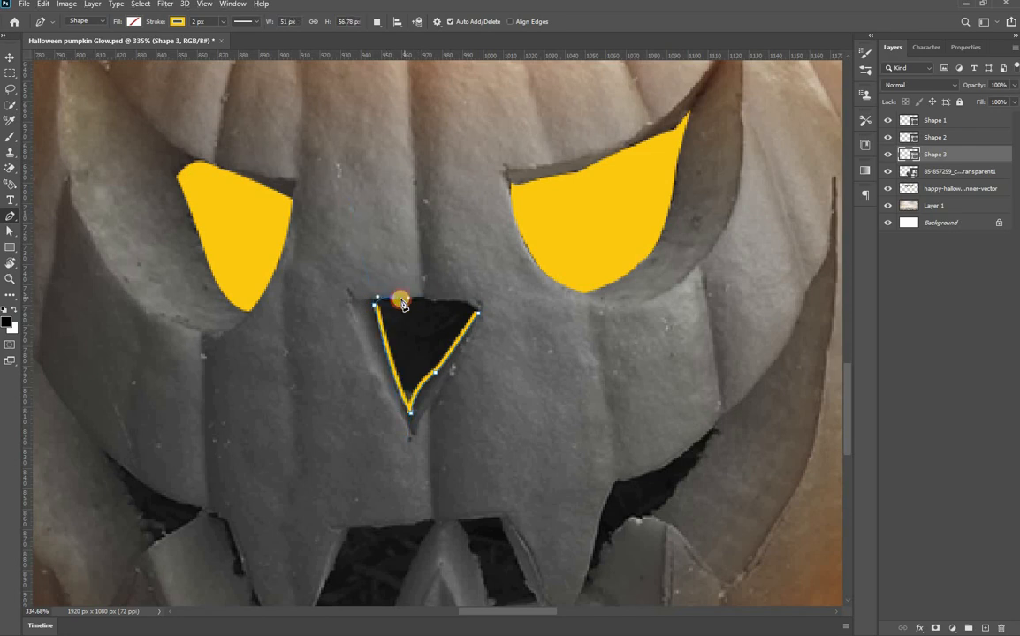
pyautogui.click(486, 317)
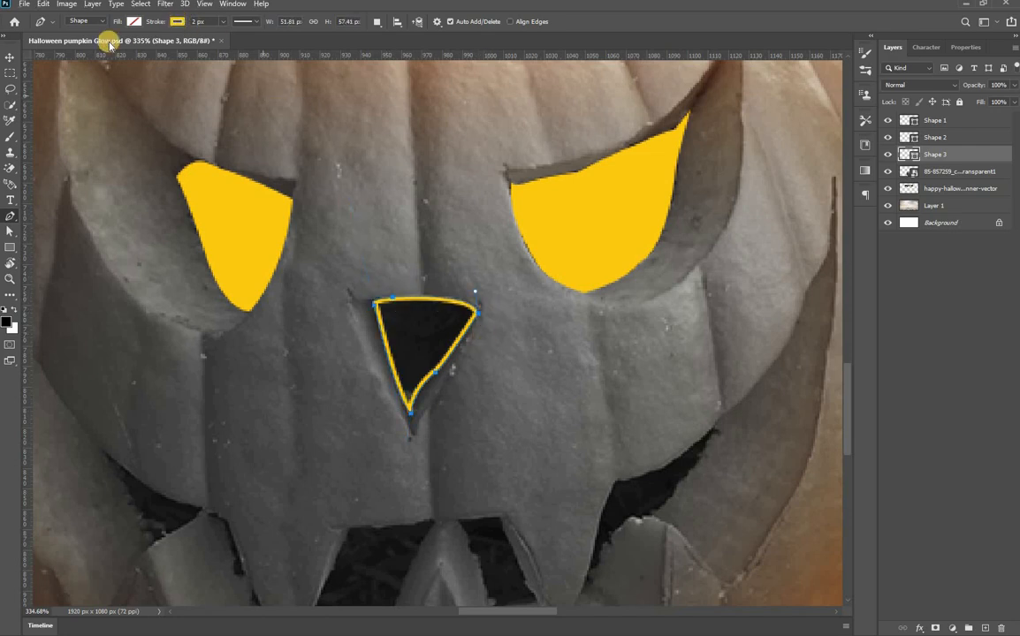
# Remove the nose shape's stroke and fill it with golden yellow
pyautogui.click(176, 21)
pyautogui.click(71, 79)
pyautogui.click(134, 21)
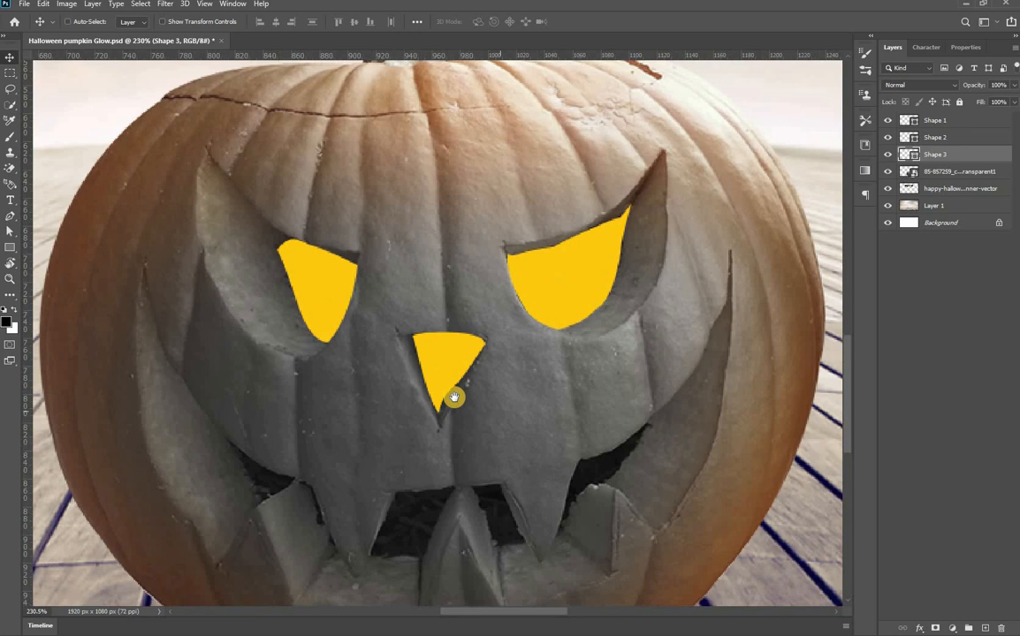
# Trace the mouth's right-hand corner opening with the Pen tool as a new closed shape above the pumpkin layer
pyautogui.moveTo(454, 397); pyautogui.dragTo(437, 416)
pyautogui.scroll(1, 510, 375)
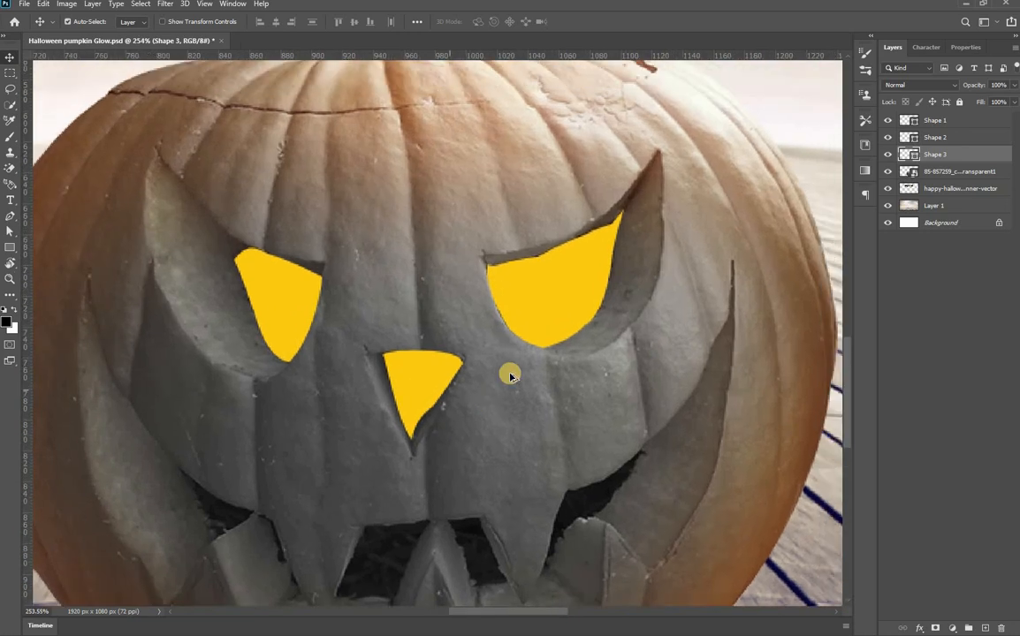
pyautogui.scroll(-2, 510, 375)
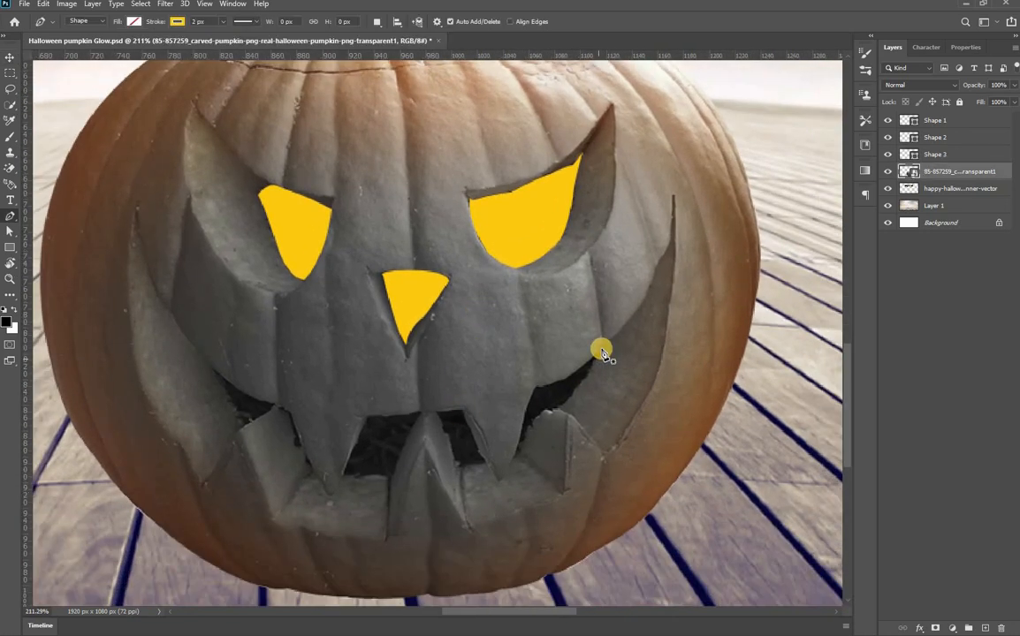
pyautogui.click(601, 349)
pyautogui.moveTo(554, 409)
pyautogui.mouseDown()
pyautogui.moveTo(570, 418)
pyautogui.moveTo(537, 418)
pyautogui.moveTo(510, 460)
pyautogui.mouseUp()
pyautogui.click(539, 418)
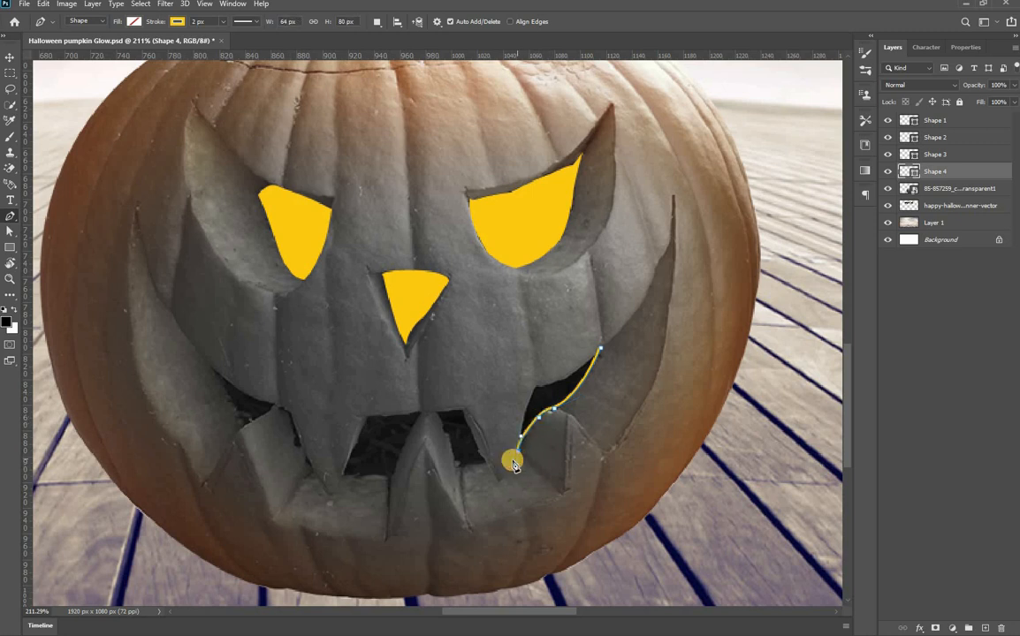
pyautogui.click(536, 386)
pyautogui.moveTo(601, 349)
pyautogui.mouseDown()
pyautogui.moveTo(632, 312)
pyautogui.moveTo(599, 346)
pyautogui.mouseUp()
# Remove the stroke from the right-hand mouth corner shape and fill it with the recently used golden yellow
pyautogui.click(133, 21)
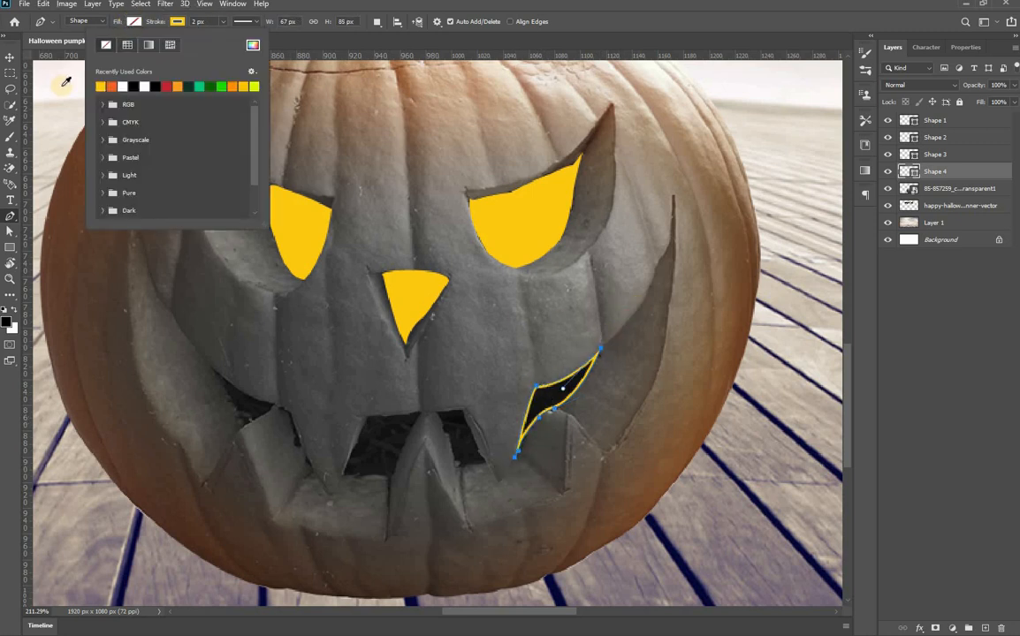
pyautogui.click(190, 84)
pyautogui.press('v')
# Trace the mouth opening just right of the central lower tooth as a closed Pen shape above the pumpkin layer
pyautogui.click(469, 448)
pyautogui.press('p')
pyautogui.scroll(2, 469, 448)
pyautogui.click(494, 472)
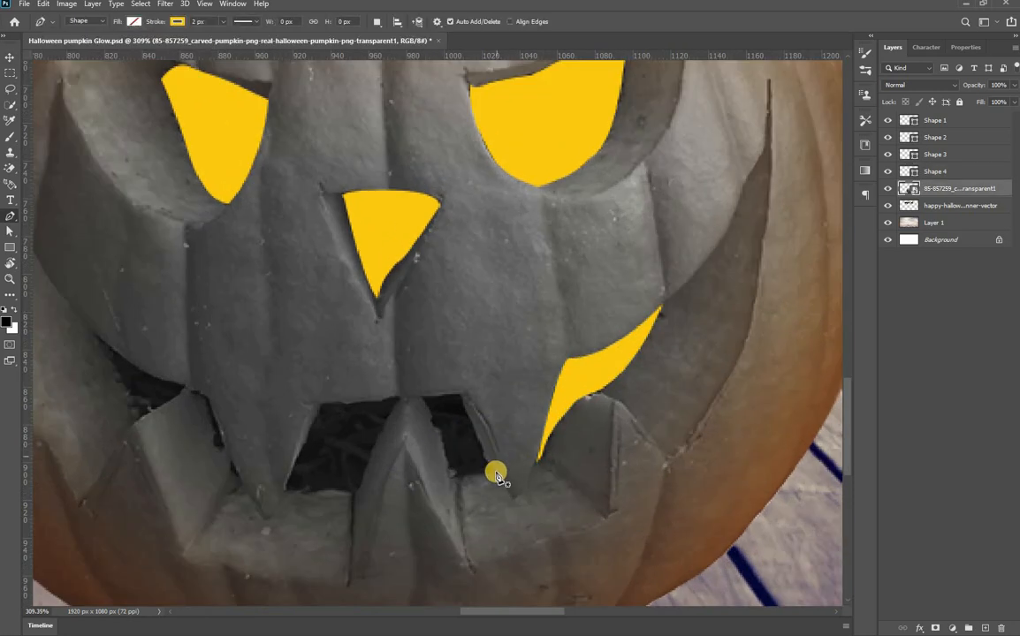
pyautogui.click(459, 393)
pyautogui.moveTo(447, 347); pyautogui.dragTo(448, 347)
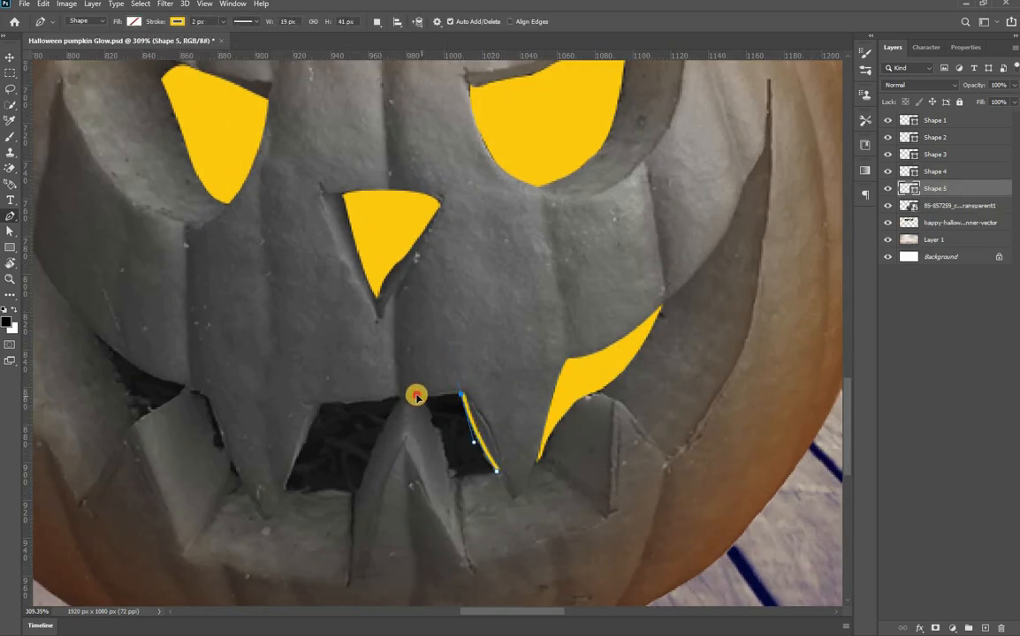
pyautogui.moveTo(416, 397); pyautogui.dragTo(436, 428)
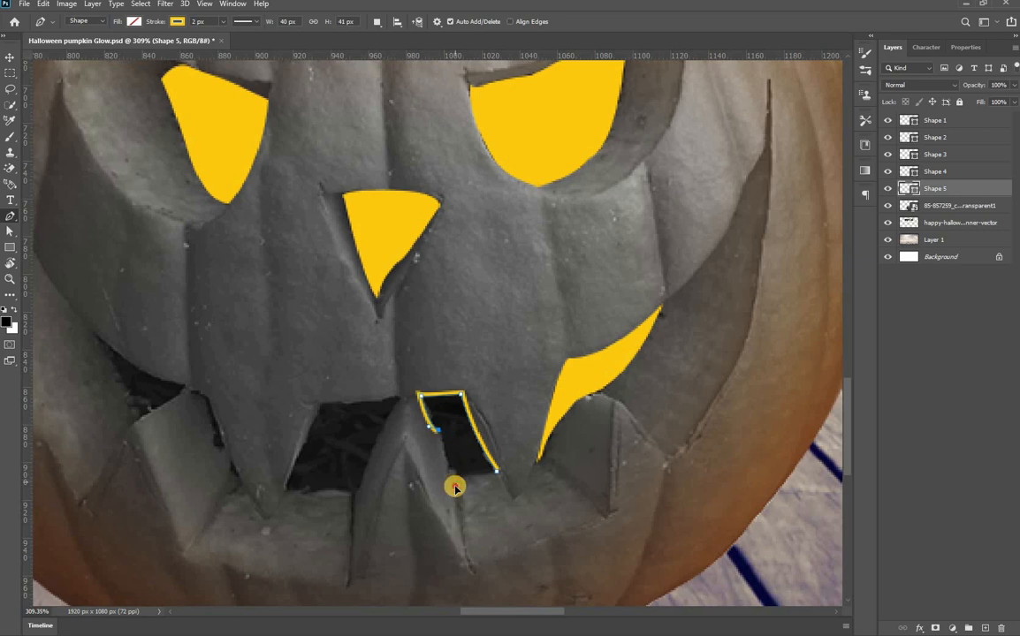
pyautogui.moveTo(448, 469); pyautogui.dragTo(441, 486)
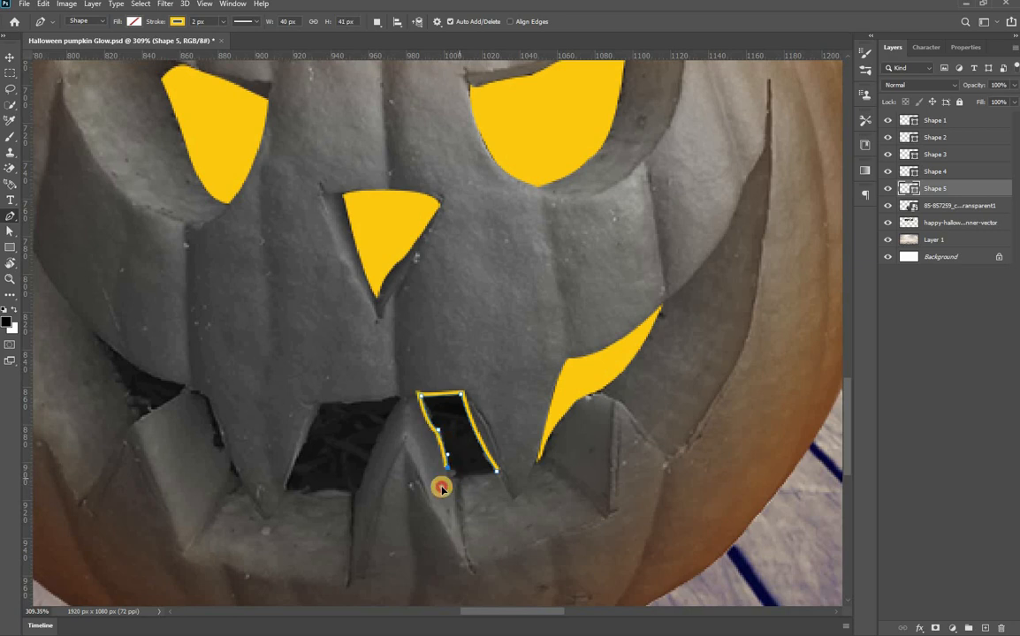
pyautogui.click(496, 473)
# Give the shape right of the central tooth a golden yellow fill and no stroke
pyautogui.click(133, 21)
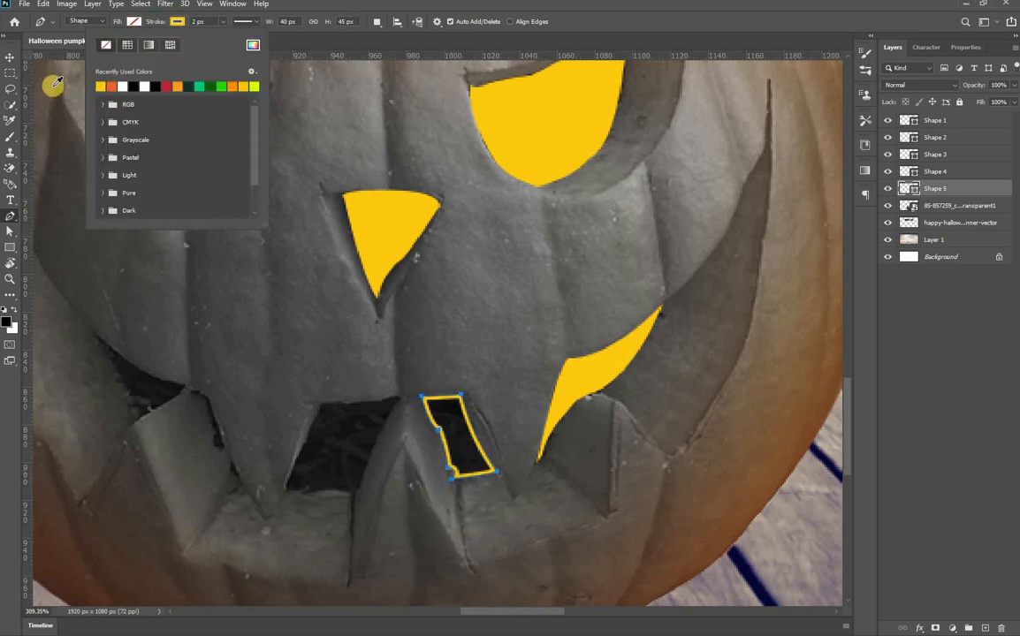
pyautogui.click(57, 86)
pyautogui.press('Escape')
# Trace the mouth opening just left of the central lower tooth as a closed Pen shape above the pumpkin layer
pyautogui.scroll(-1, 373, 468)
pyautogui.hscroll(-3, 419, 330)
pyautogui.click(528, 389)
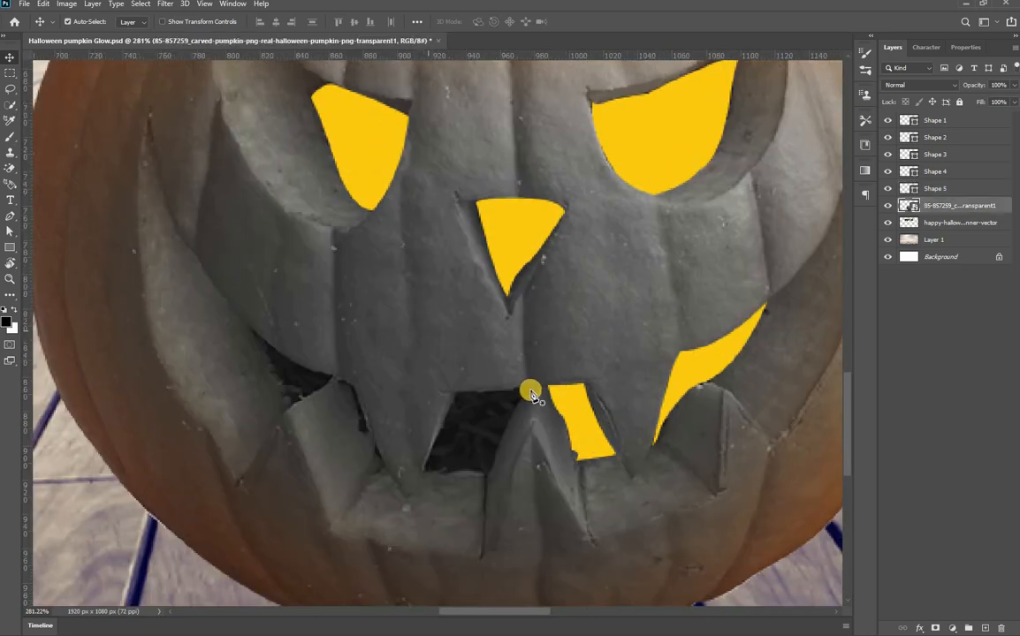
pyautogui.click(487, 477)
pyautogui.moveTo(496, 476); pyautogui.dragTo(482, 485)
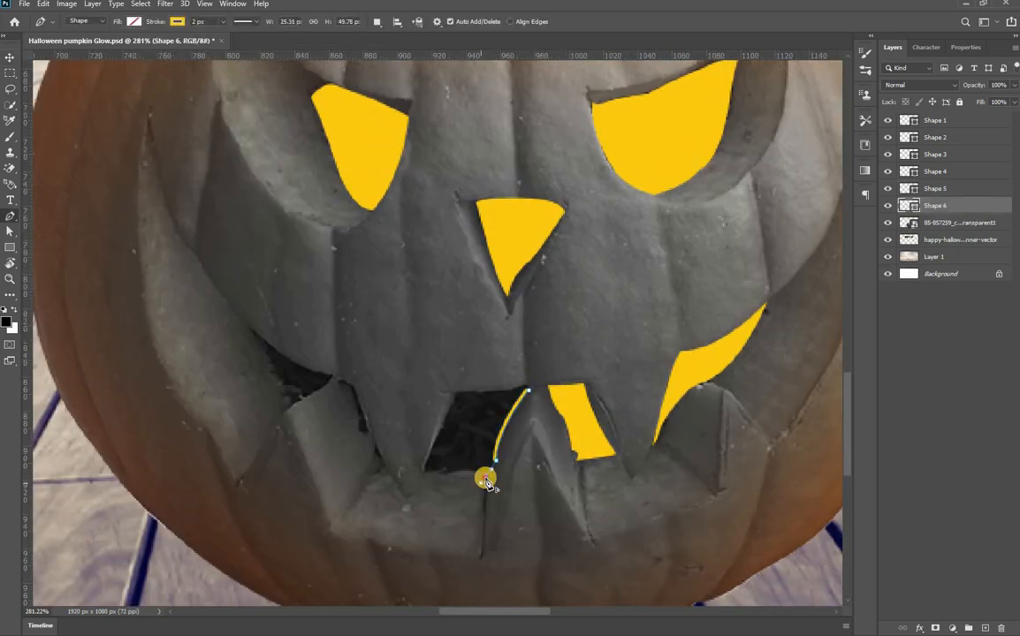
pyautogui.click(450, 473)
pyautogui.click(425, 470)
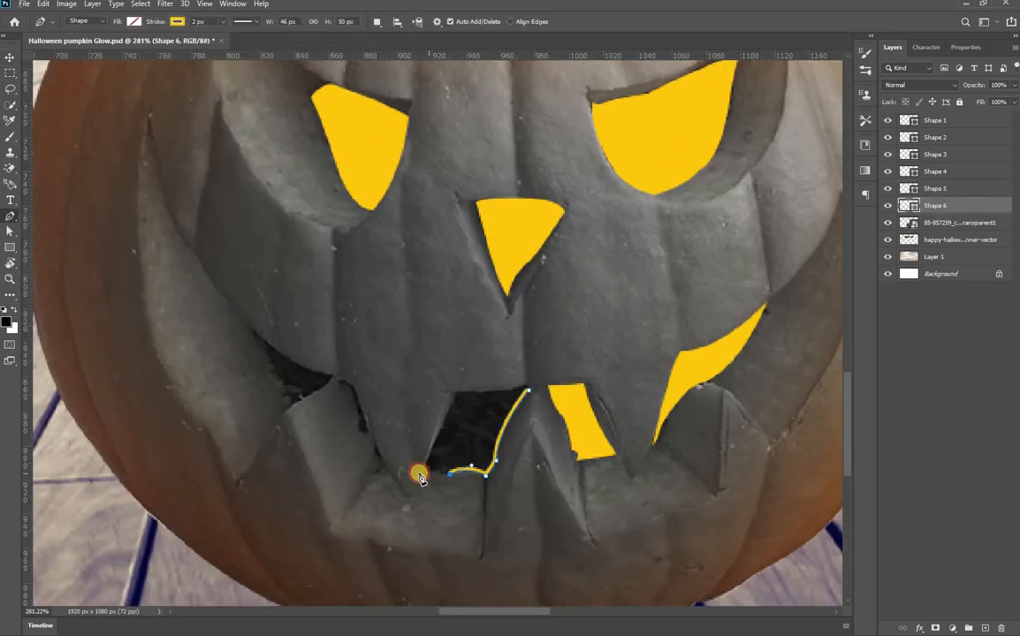
pyautogui.click(456, 392)
pyautogui.click(529, 390)
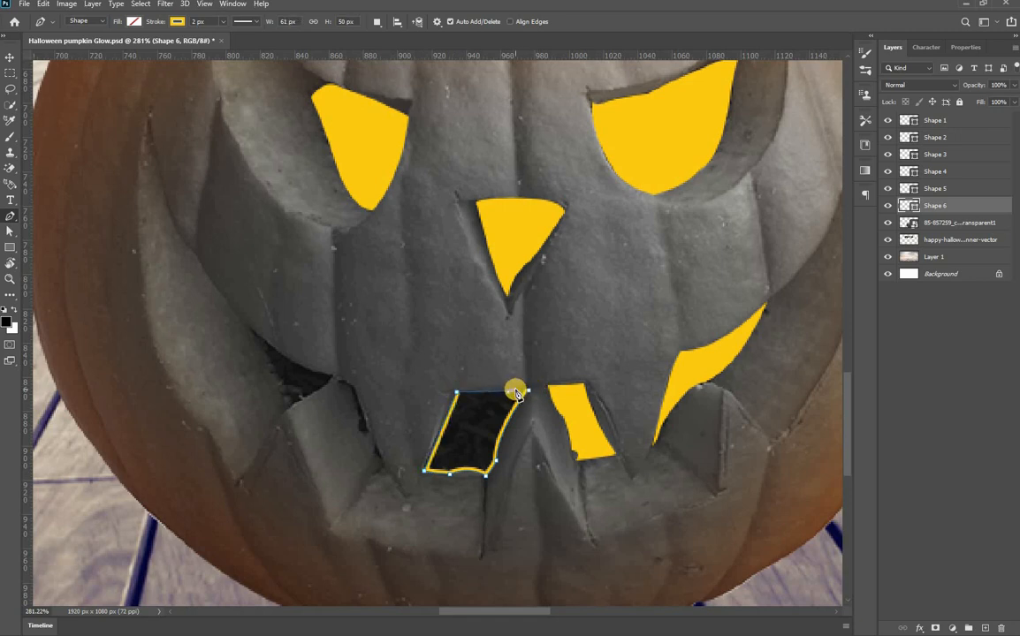
pyautogui.moveTo(517, 394); pyautogui.dragTo(530, 401)
# Give the shape left of the central tooth a golden yellow fill and no stroke
pyautogui.click(134, 21)
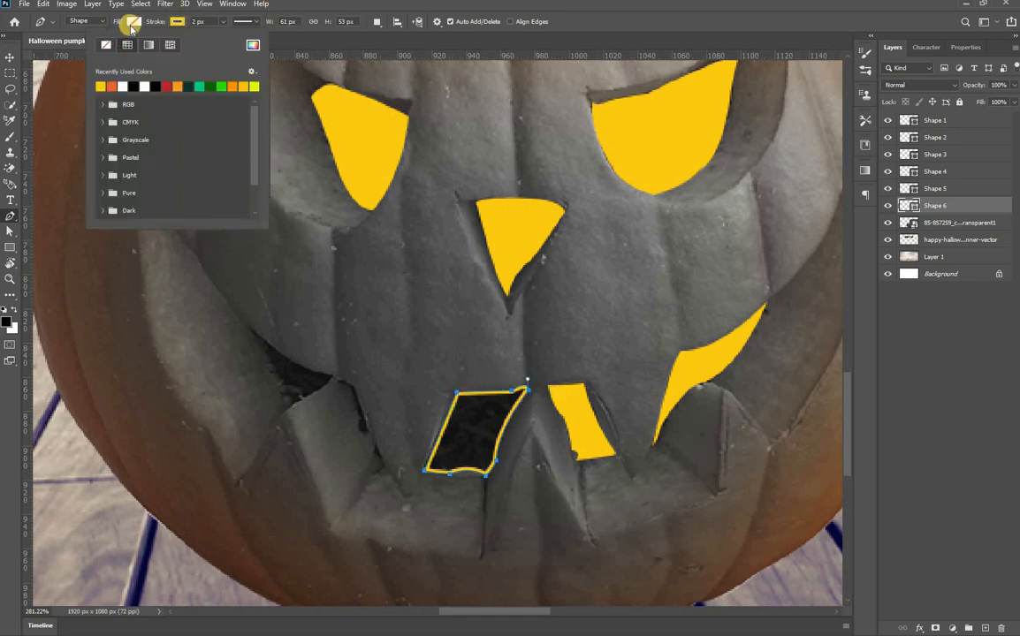
pyautogui.click(115, 41)
pyautogui.press('v')
pyautogui.press('a')
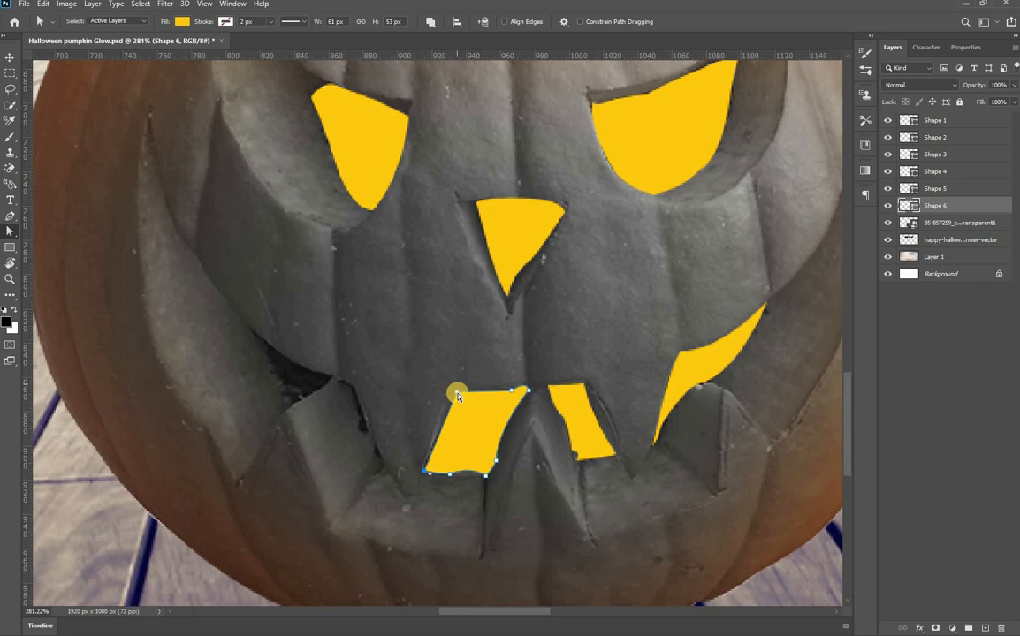
# Trace the triangular opening at the mouth's left-hand corner as a new closed shape above the pumpkin layer
pyautogui.press('p')
pyautogui.click(251, 329)
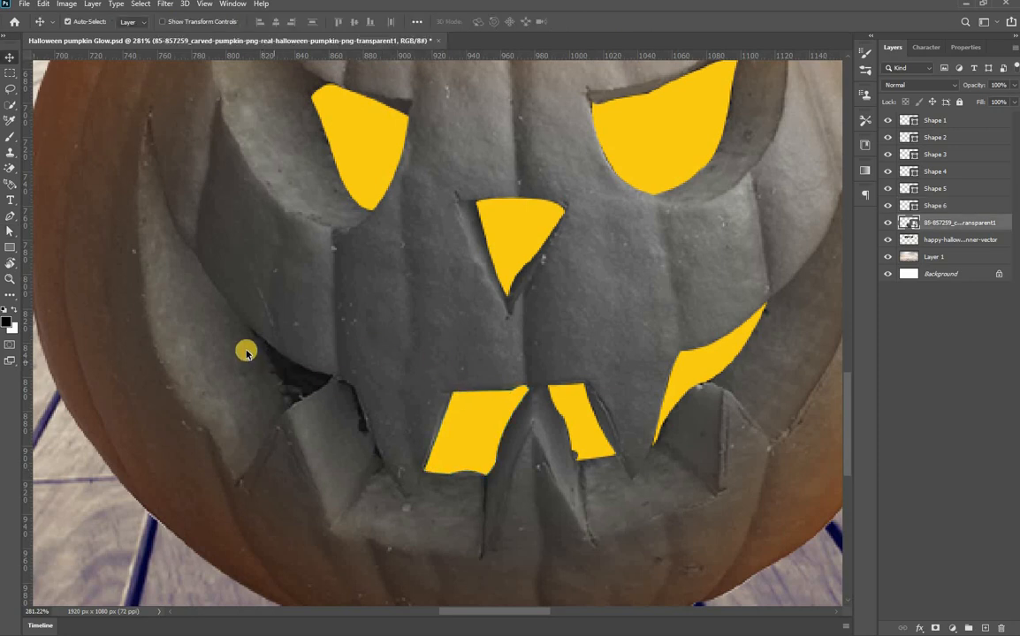
pyautogui.click(329, 375)
pyautogui.moveTo(367, 387); pyautogui.dragTo(277, 417)
pyautogui.click(280, 385)
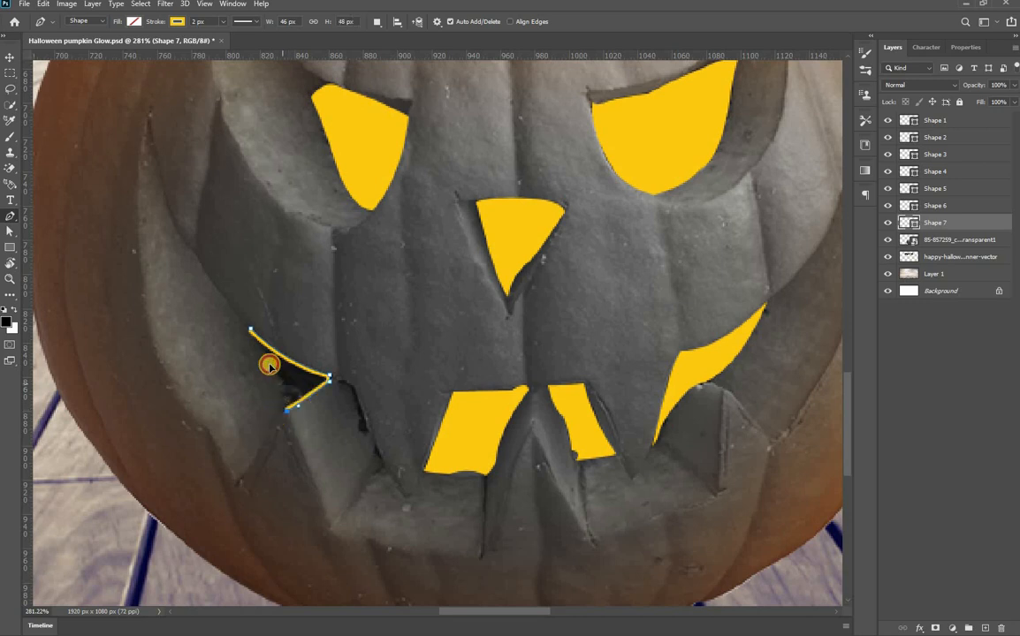
pyautogui.moveTo(252, 330); pyautogui.dragTo(240, 316)
# Remove the stroke from the left-hand mouth corner shape and fill it with golden yellow
pyautogui.click(177, 21)
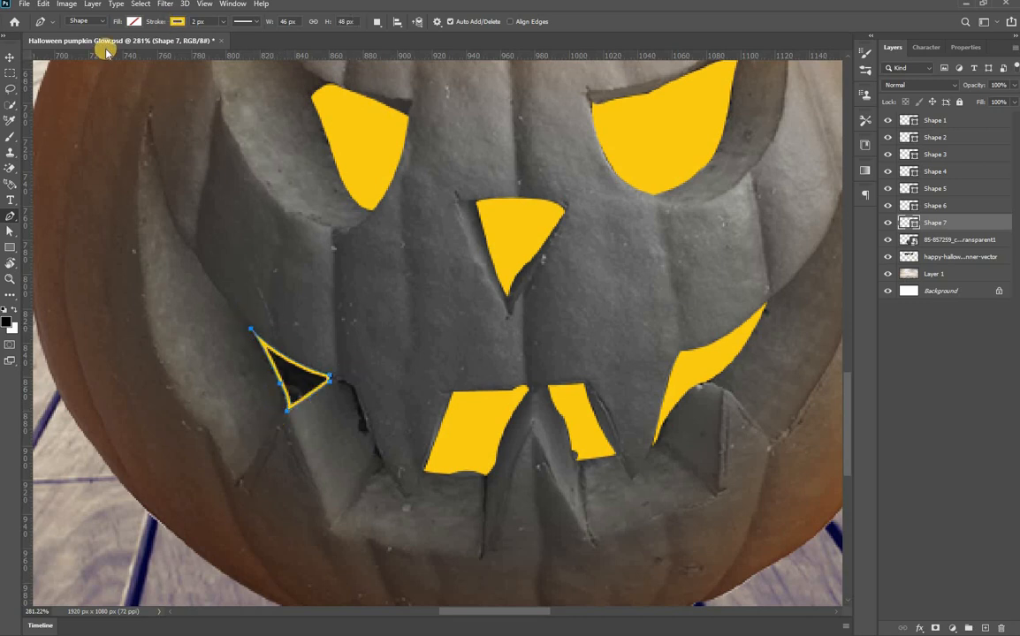
pyautogui.click(105, 46)
pyautogui.click(134, 22)
pyautogui.click(58, 86)
pyautogui.press('v')
# Trace the narrow curved gap beside the left-hand lower tooth as a closed Pen shape above the pumpkin layer
pyautogui.keyDown('ctrl'); pyautogui.click(359, 418); pyautogui.keyUp('ctrl')
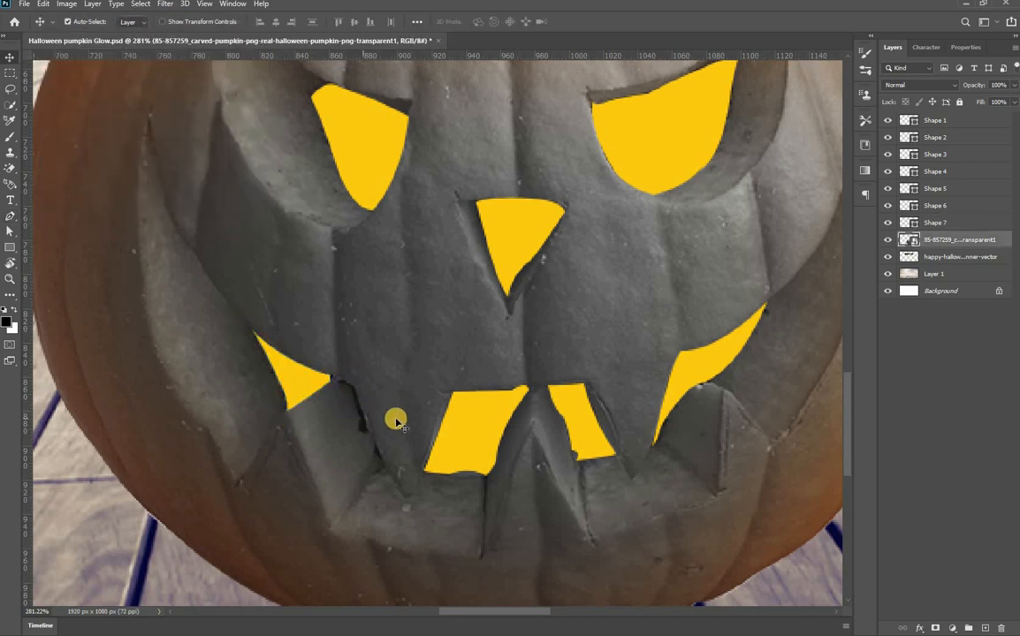
pyautogui.scroll(-5, 375, 413)
pyautogui.scroll(5, 375, 412)
pyautogui.press('p')
pyautogui.scroll(3, 351, 373)
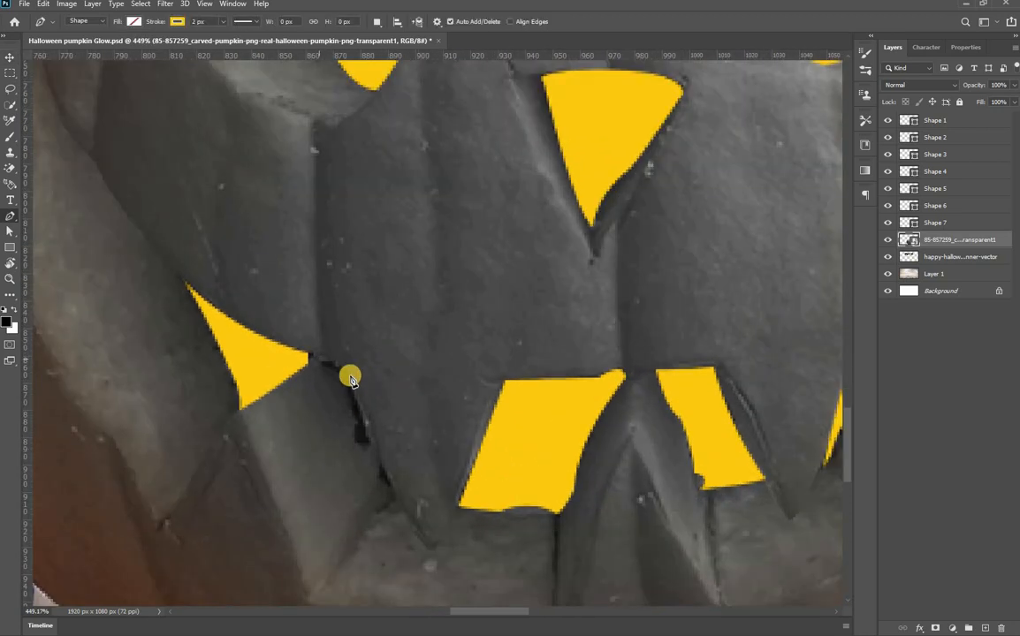
pyautogui.click(314, 358)
pyautogui.click(349, 377)
pyautogui.click(358, 442)
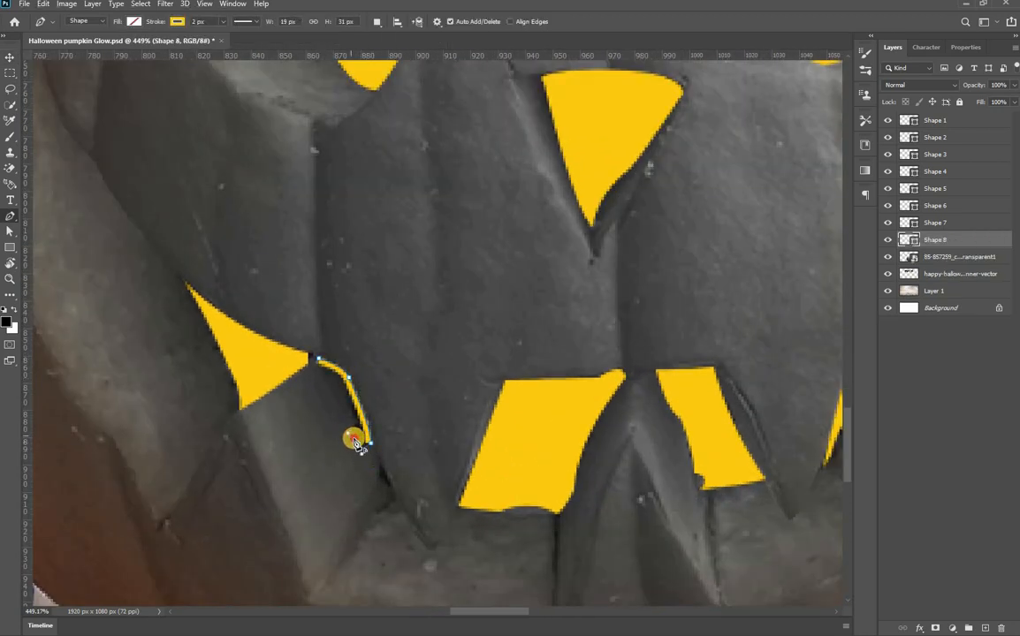
pyautogui.click(319, 364)
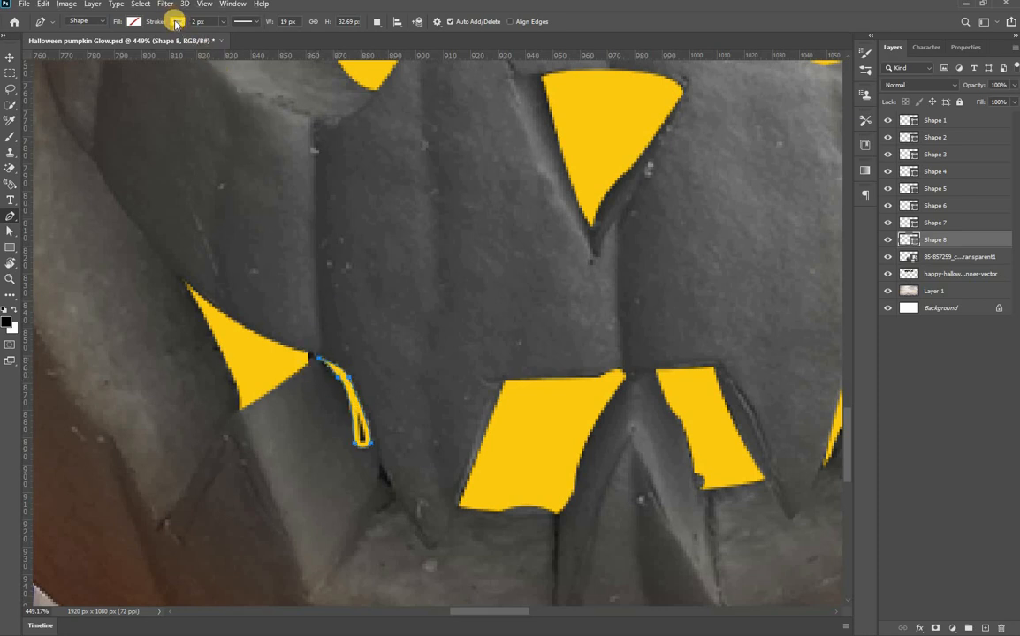
# Remove the narrow gap shape's stroke and fill it with the recently used golden yellow
pyautogui.click(177, 21)
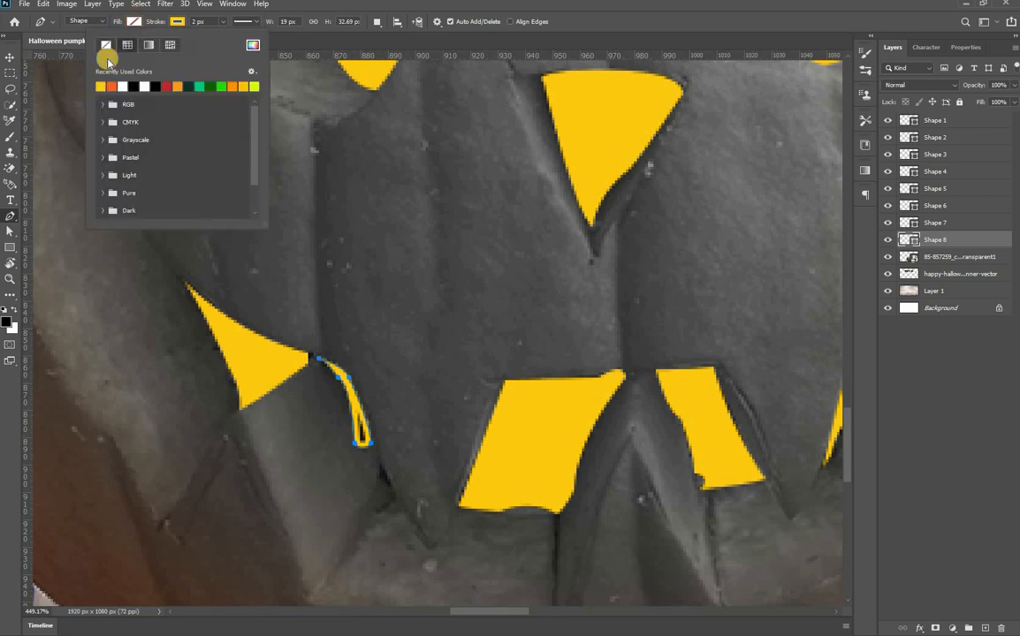
pyautogui.click(106, 44)
pyautogui.click(134, 22)
pyautogui.click(58, 86)
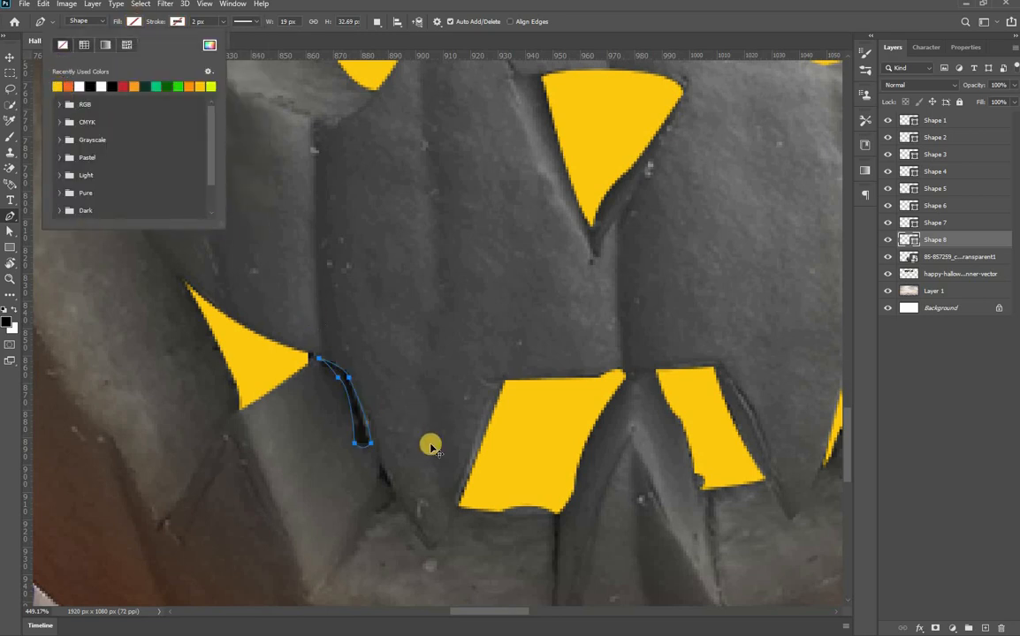
pyautogui.press('Return')
pyautogui.press('v')
# Select the five golden mouth shapes, Shape 4 through Shape 8, and group them under the name Mouth
pyautogui.scroll(-5, 455, 541)
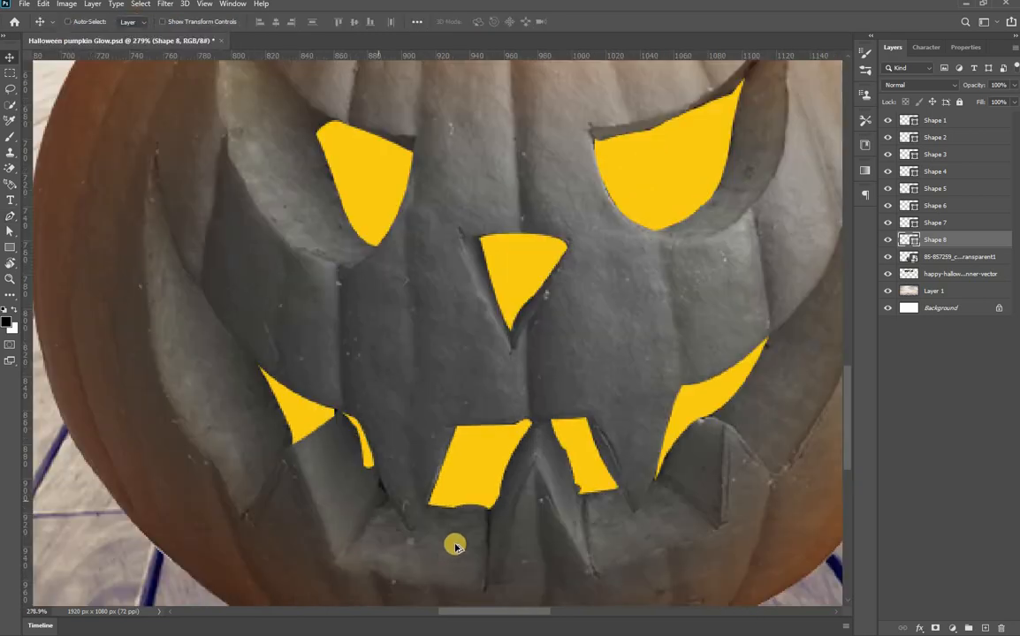
pyautogui.scroll(2, 477, 500)
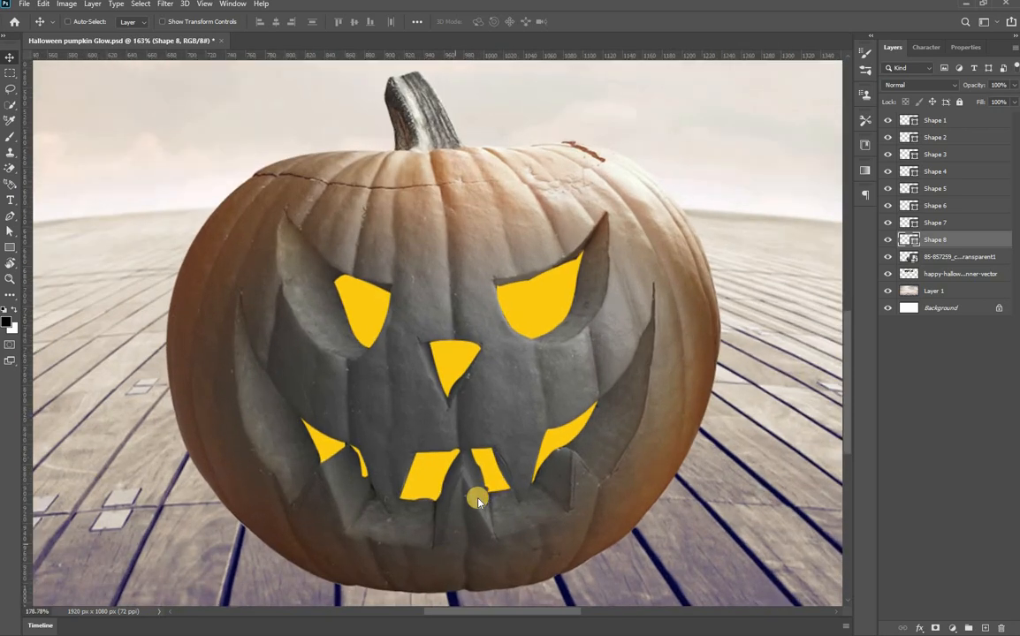
pyautogui.click(499, 471)
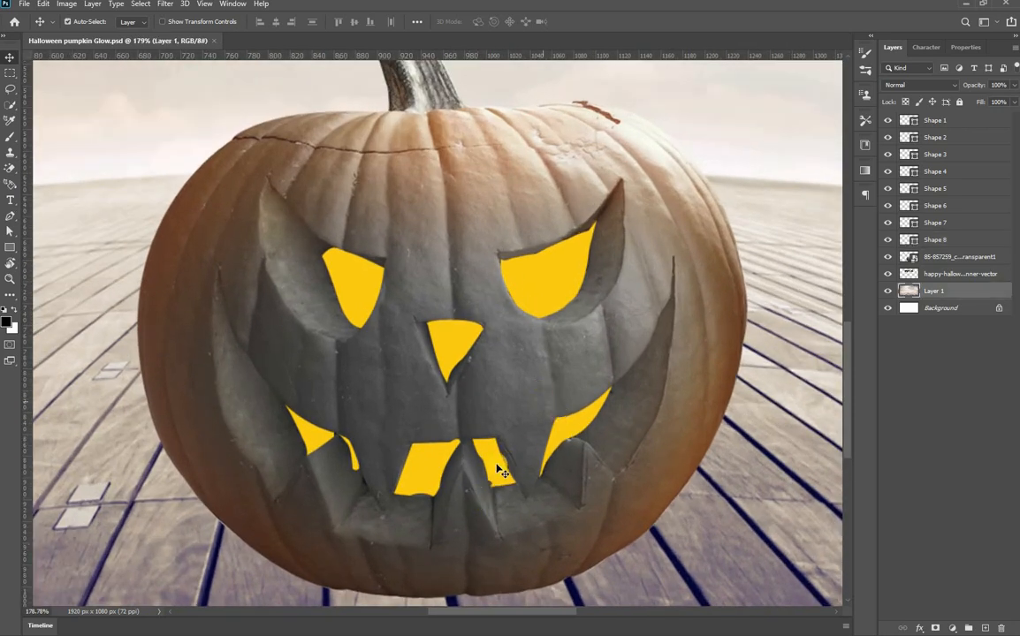
pyautogui.click(439, 466)
pyautogui.keyDown('shift'); pyautogui.click(352, 455); pyautogui.keyUp('shift')
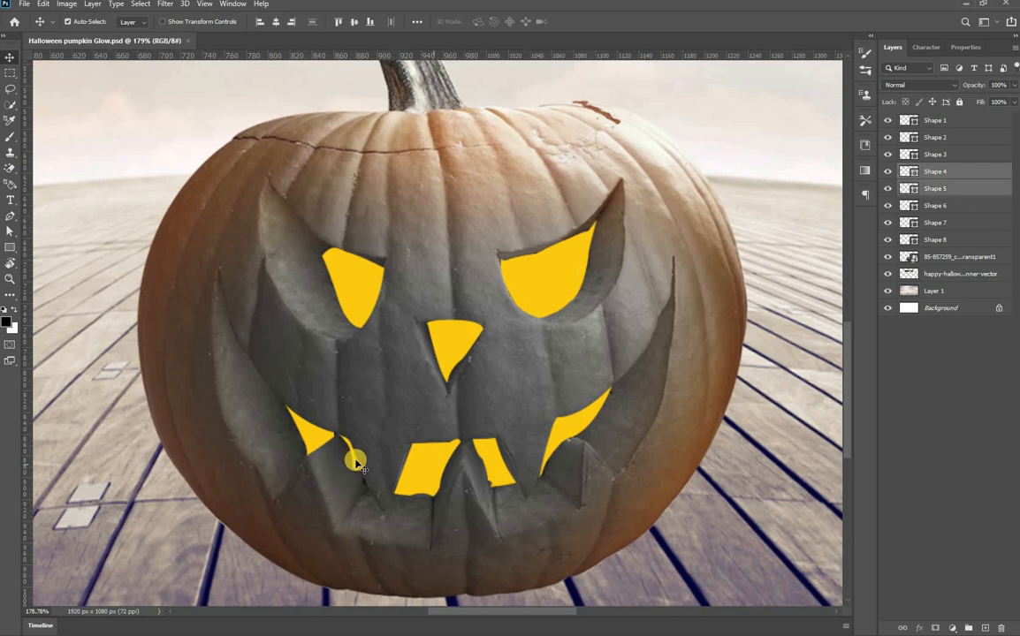
pyautogui.keyDown('shift'); pyautogui.click(322, 449); pyautogui.keyUp('shift')
pyautogui.keyDown('shift'); pyautogui.click(490, 460); pyautogui.keyUp('shift')
pyautogui.keyDown('shift'); pyautogui.click(574, 424); pyautogui.keyUp('shift')
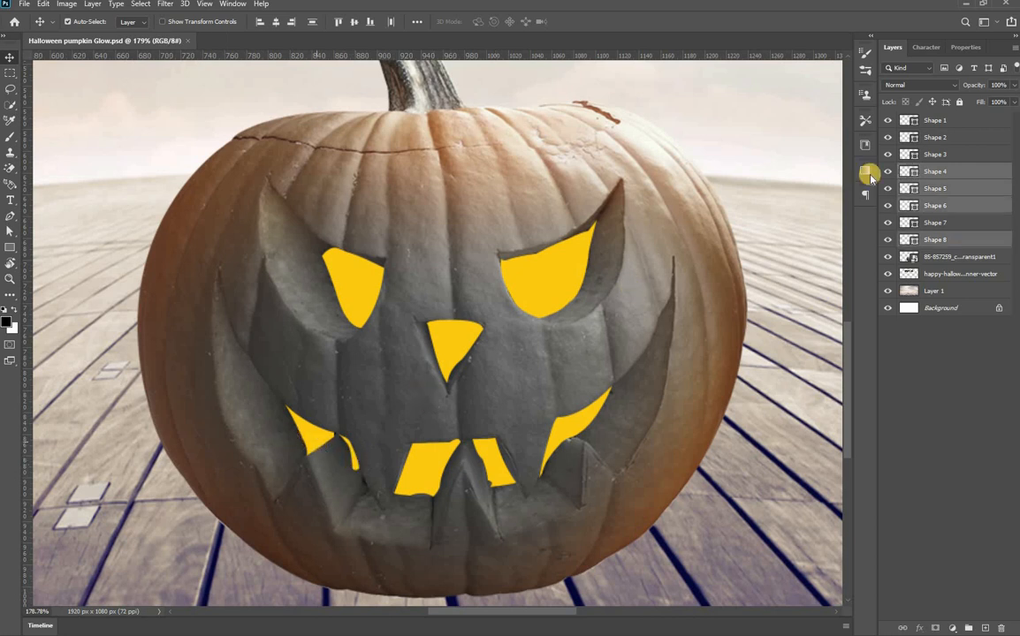
pyautogui.hotkey('ctrl', 'g')
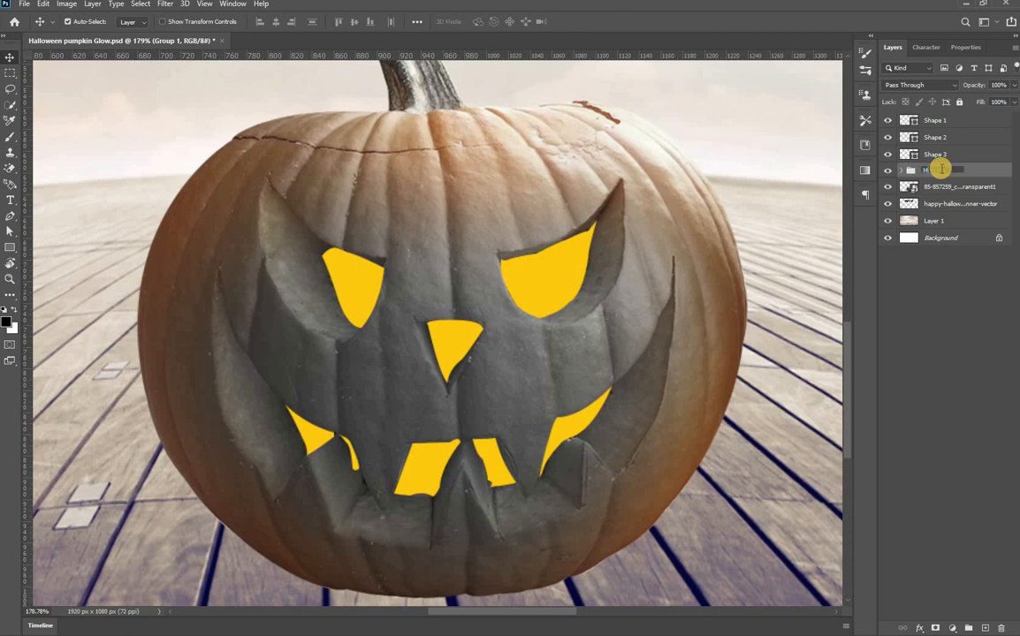
pyautogui.press('Return')
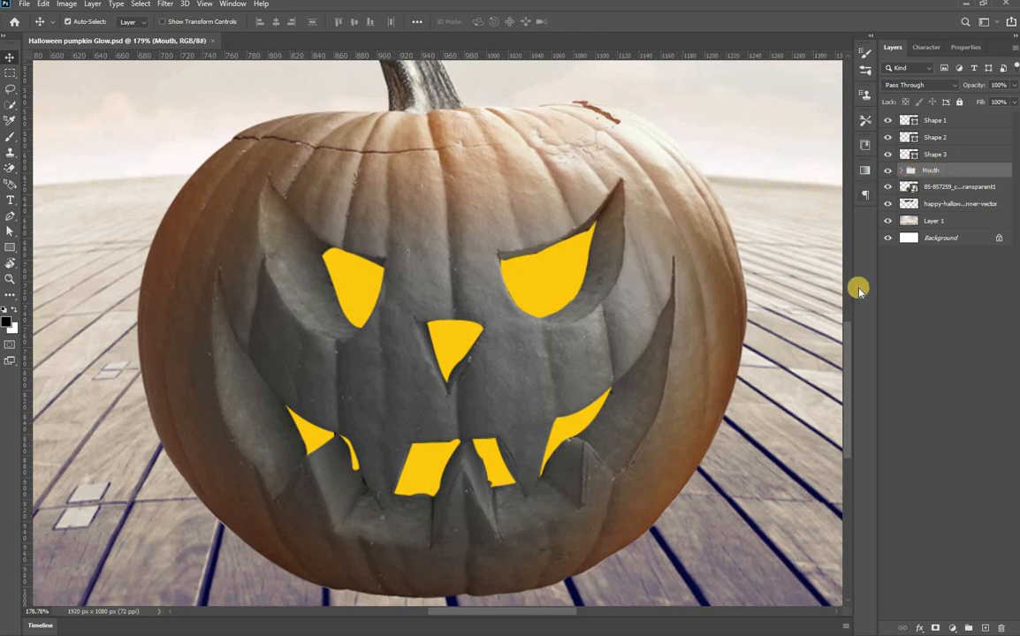
# Convert the Mouth group to a smart object
pyautogui.rightClick(963, 169)
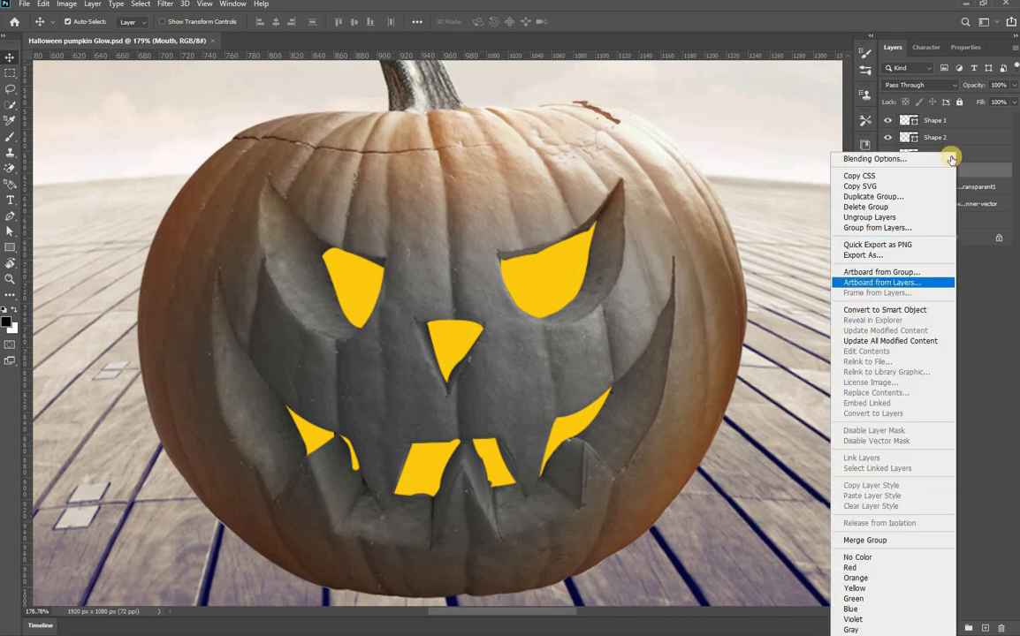
pyautogui.press('Return')
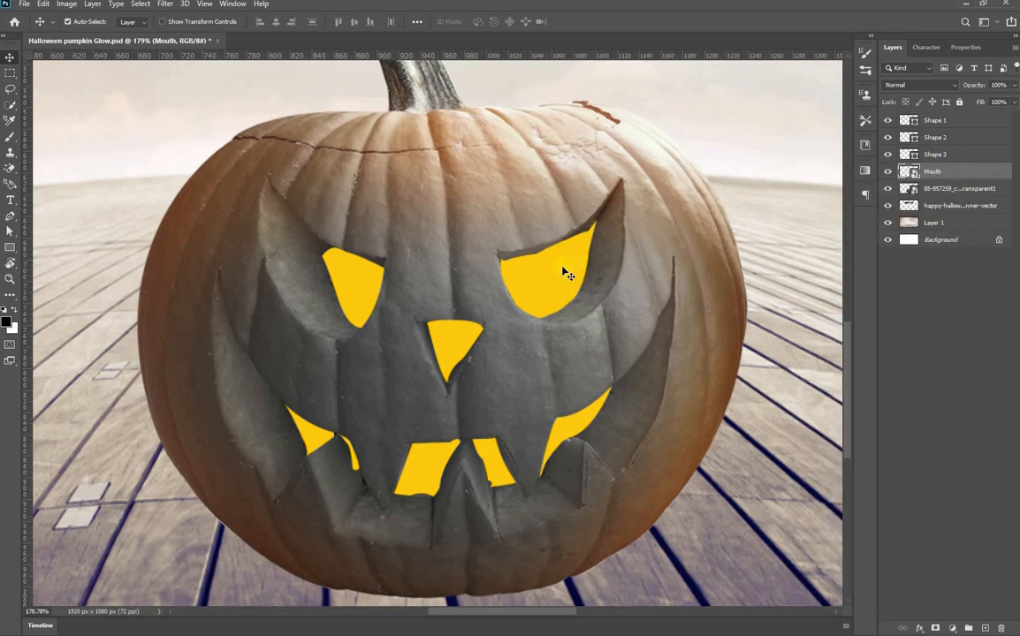
# Rename the Shape 1 layer to Right Eye
pyautogui.click(327, 281)
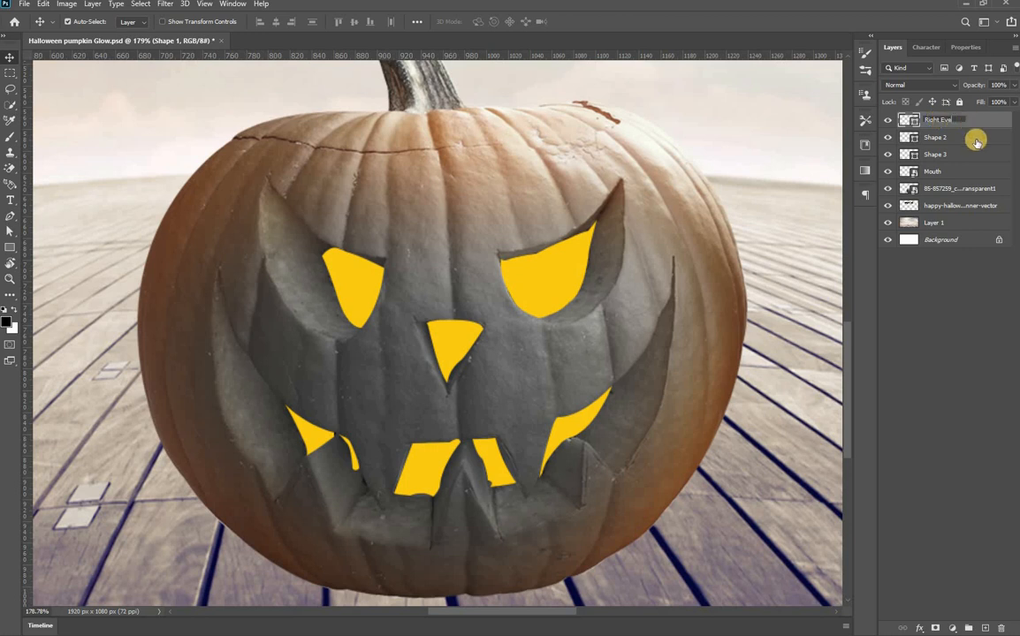
pyautogui.press('Return')
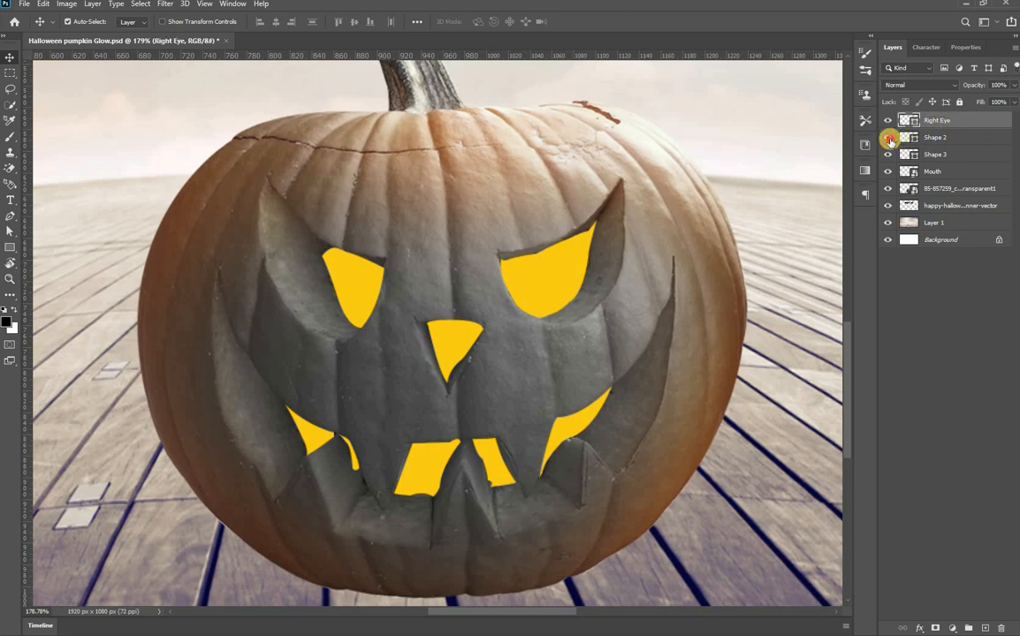
# Rename the Shape 2 layer to Right Eye and the Shape 3 layer to Nose
pyautogui.click(928, 137)
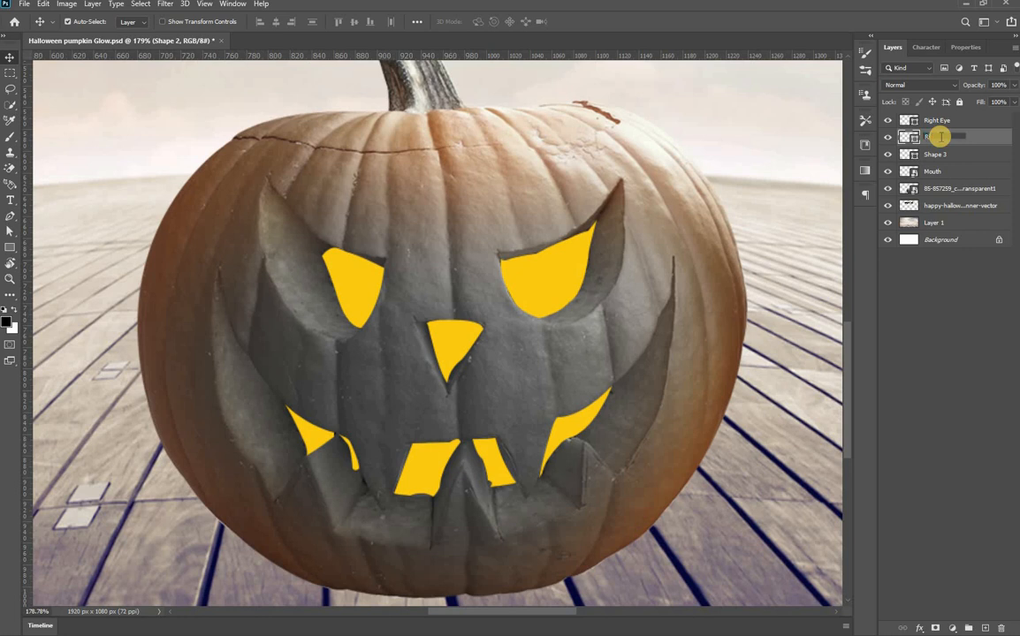
pyautogui.press('Return')
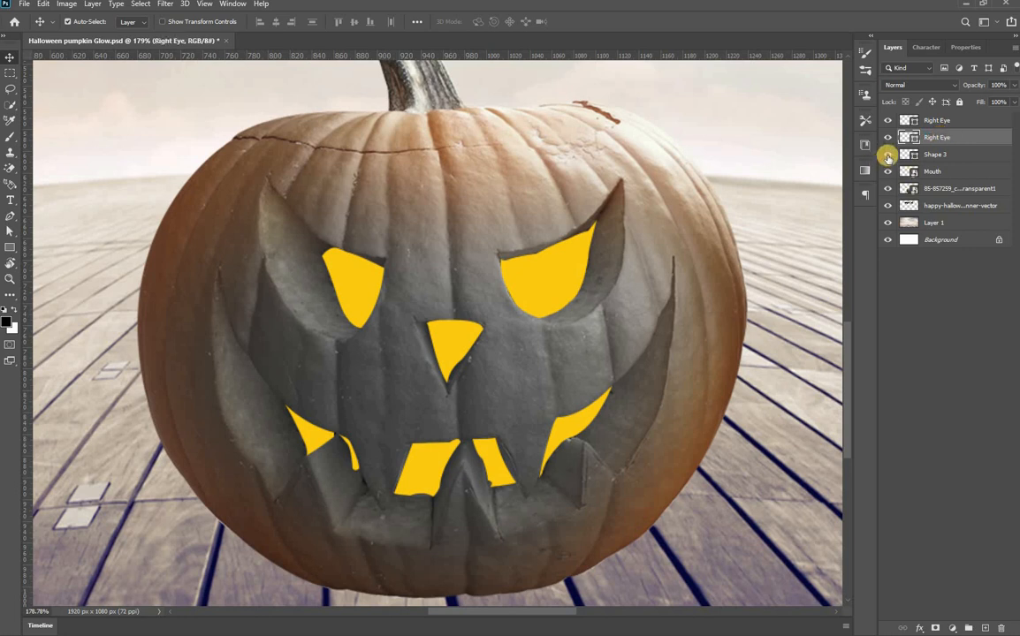
pyautogui.doubleClick(935, 155)
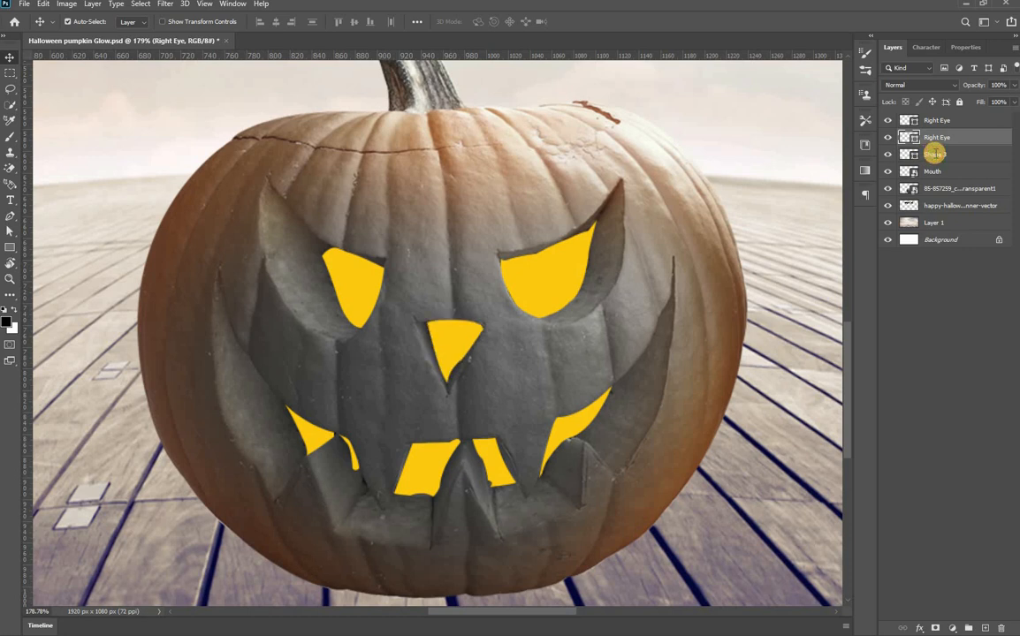
pyautogui.doubleClick(935, 155)
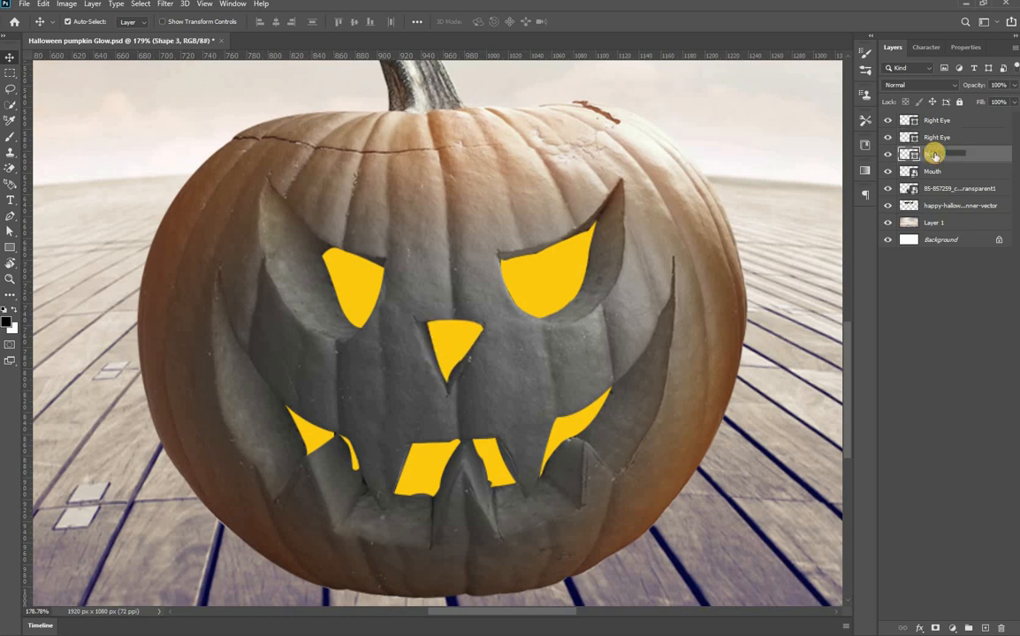
pyautogui.write('Nose')
pyautogui.press('Return')
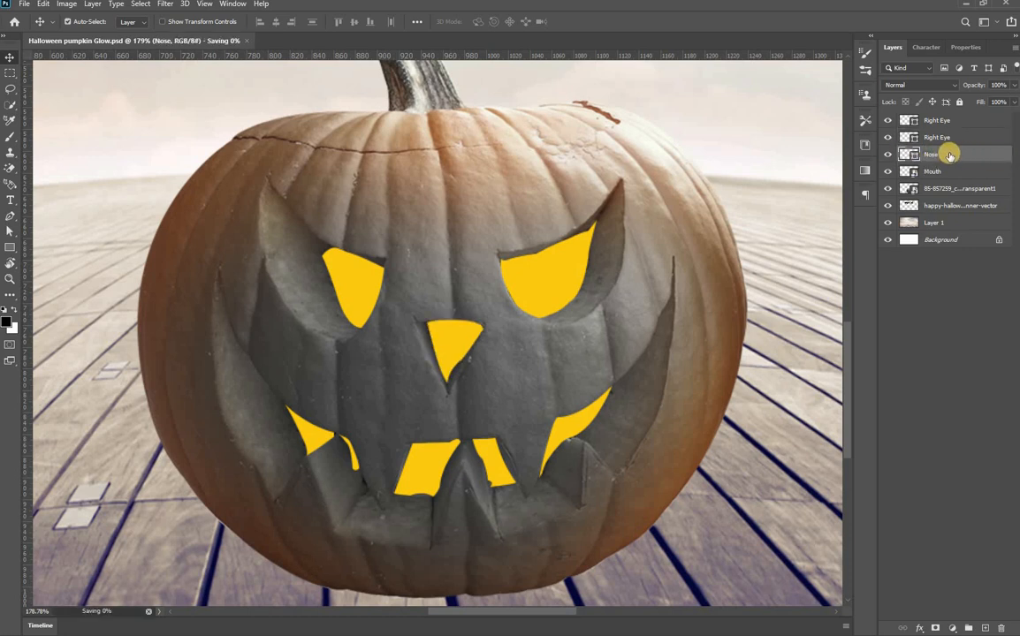
# Duplicate the topmost Right Eye layer and clip the copy to its original
pyautogui.click(988, 122)
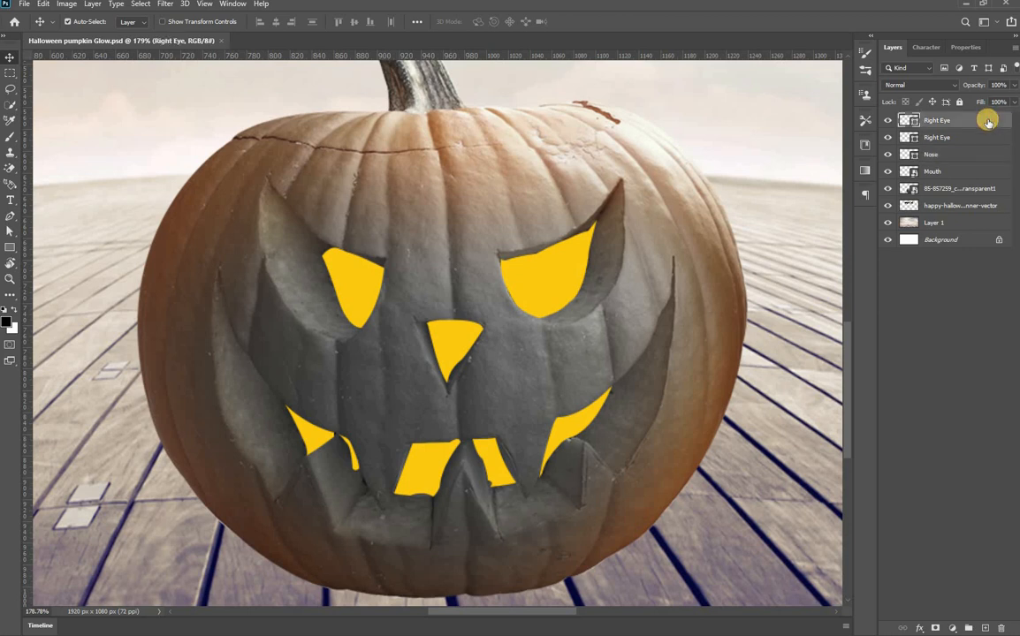
pyautogui.hotkey('ctrl', 'j')
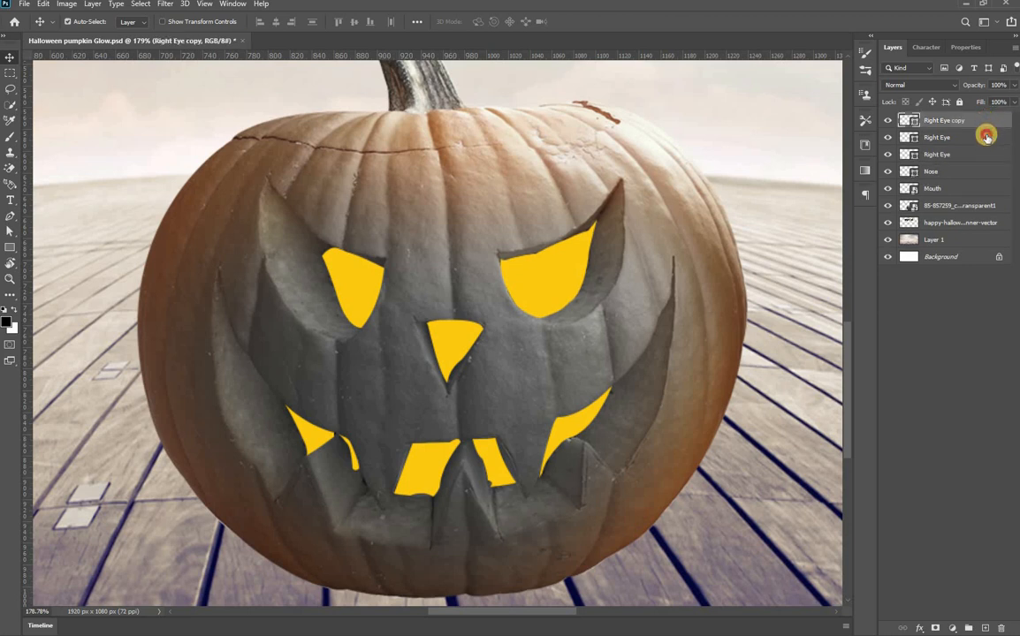
pyautogui.hotkey('ctrl', 'alt', 'g')
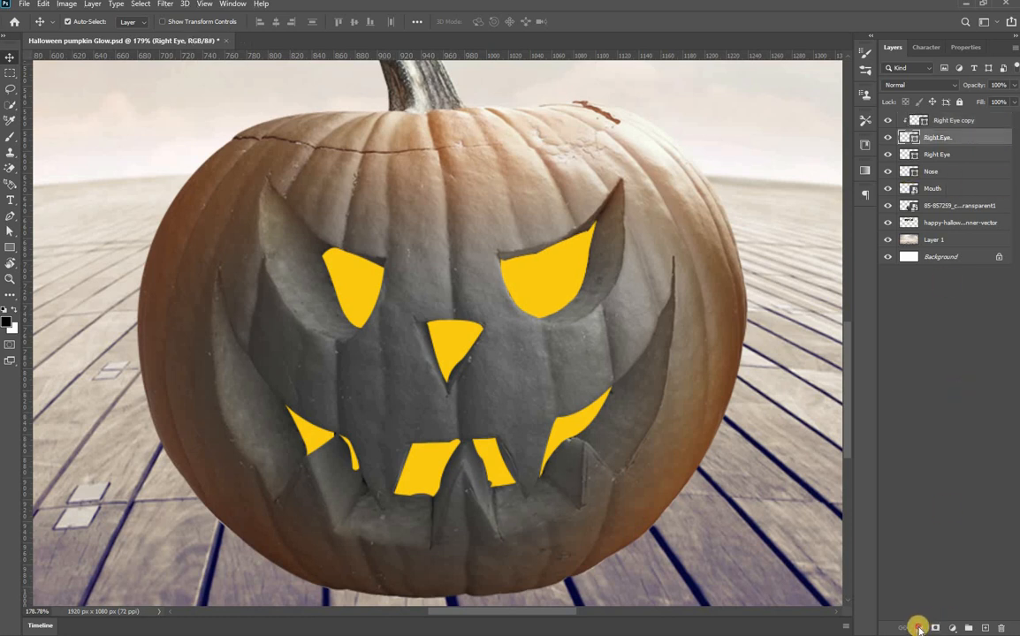
# Add an Inner Shadow to the upper Right Eye base layer with 80% opacity, 19% choke and 8 px size
pyautogui.click(919, 628)
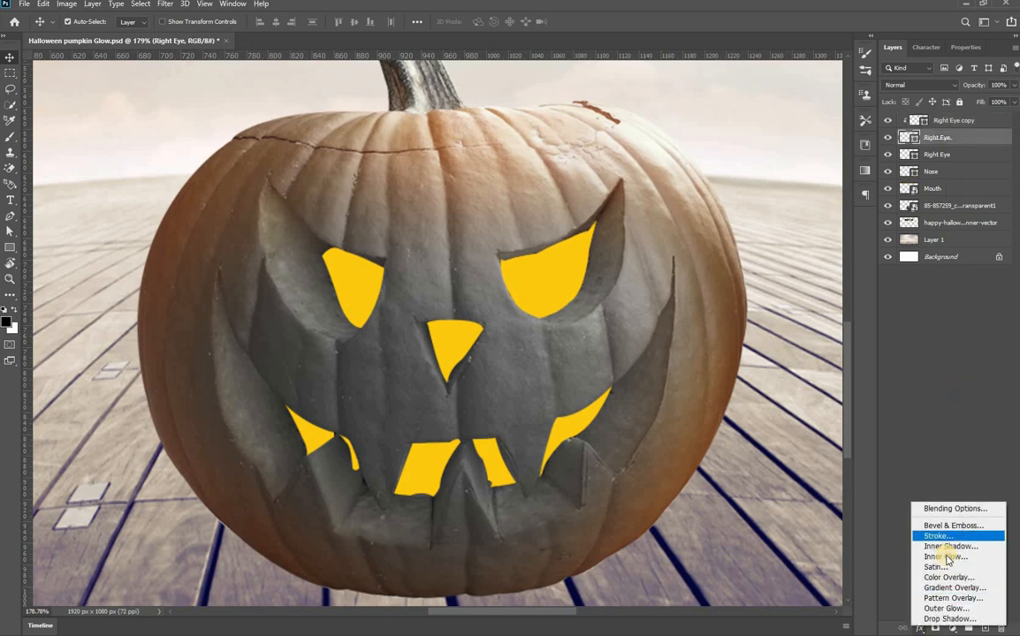
pyautogui.press('Up')
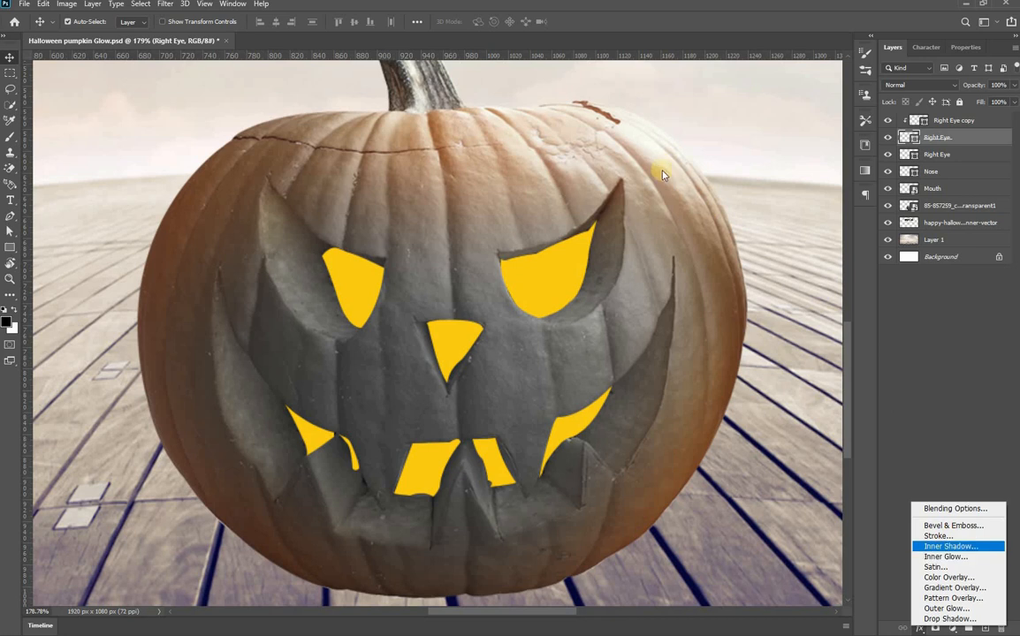
pyautogui.press('Return')
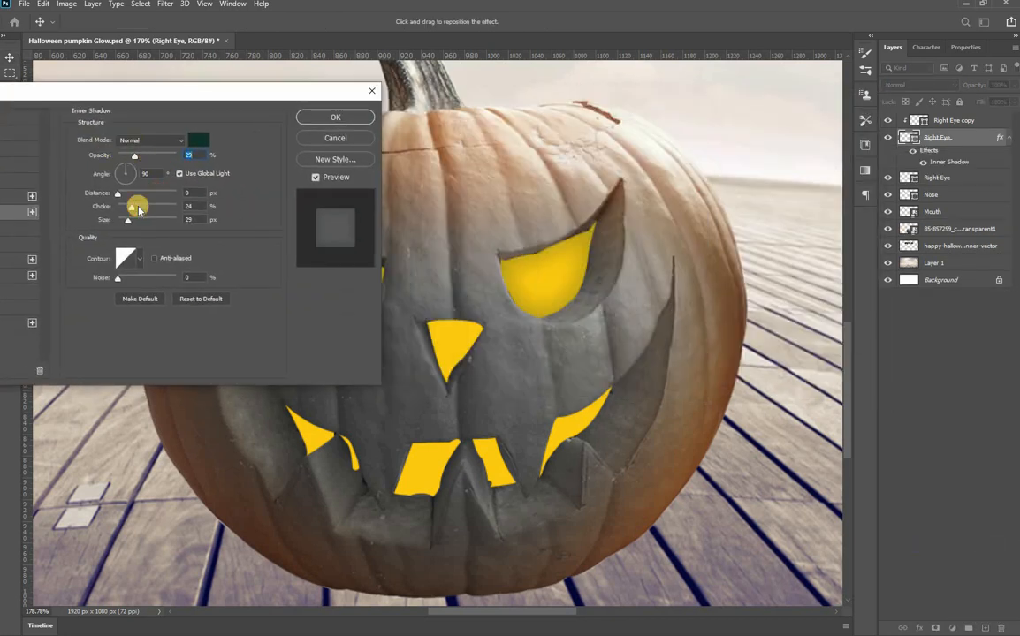
pyautogui.moveTo(133, 207); pyautogui.dragTo(124, 207)
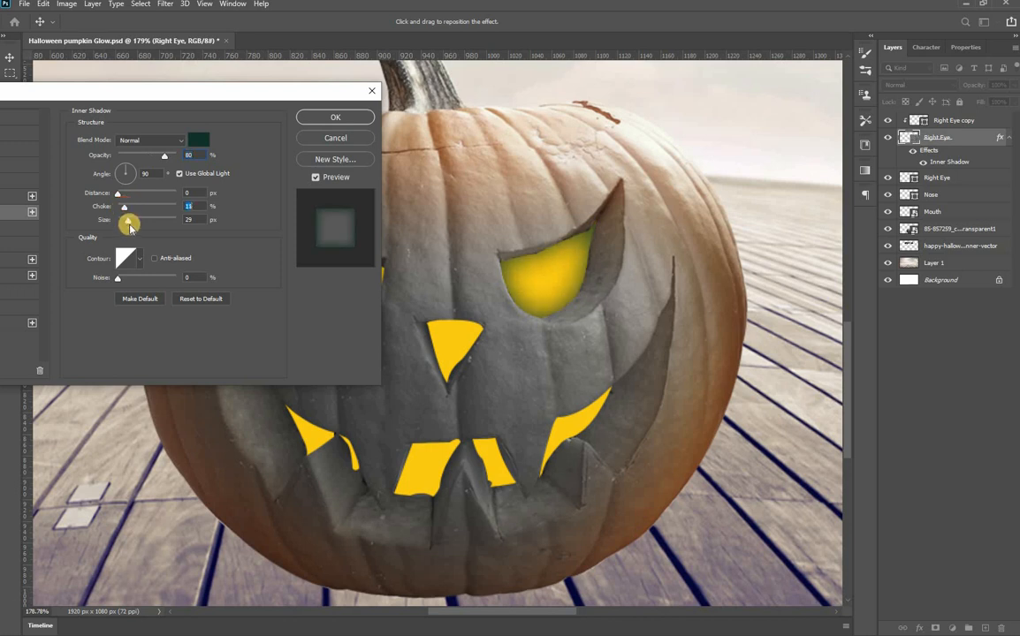
pyautogui.moveTo(127, 216); pyautogui.dragTo(119, 216)
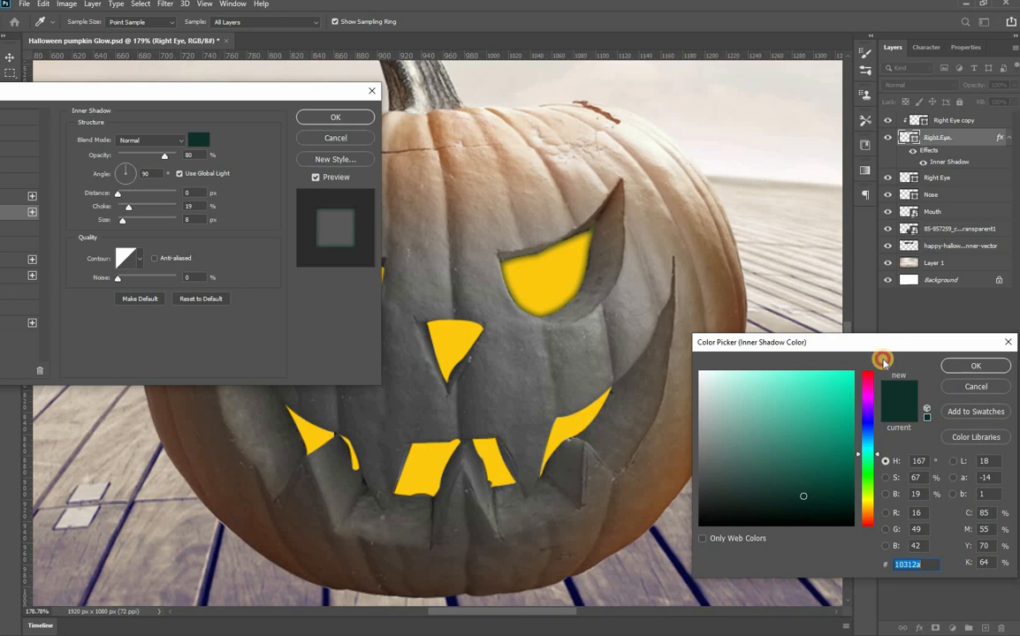
# Change the inner shadow's colour to a dark burnt orange and set its opacity to 93%
pyautogui.write('ff2400')
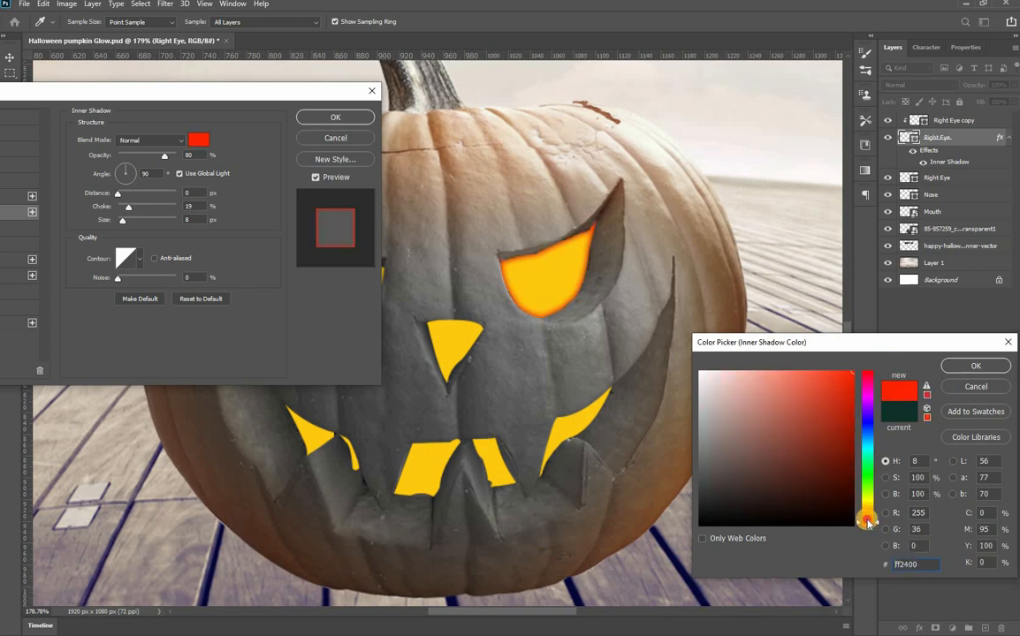
pyautogui.moveTo(869, 525); pyautogui.dragTo(865, 514)
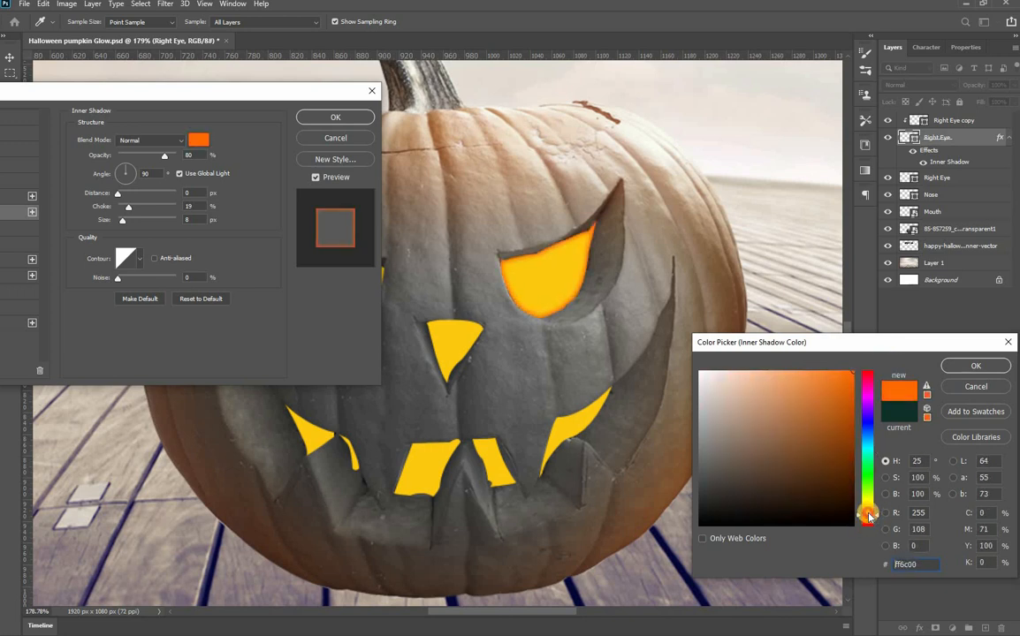
pyautogui.click(853, 432)
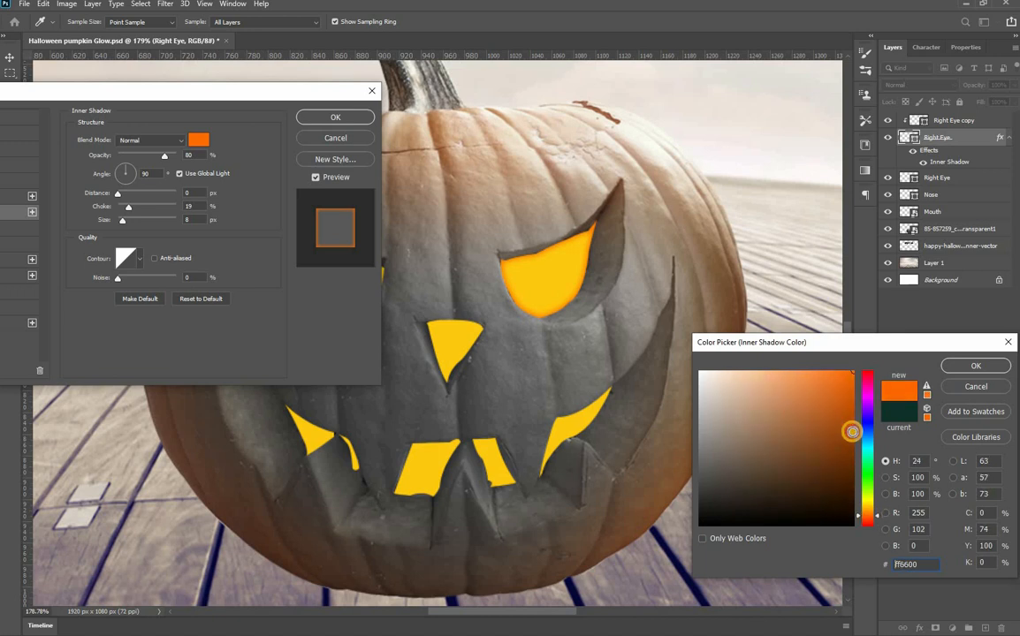
pyautogui.click(979, 367)
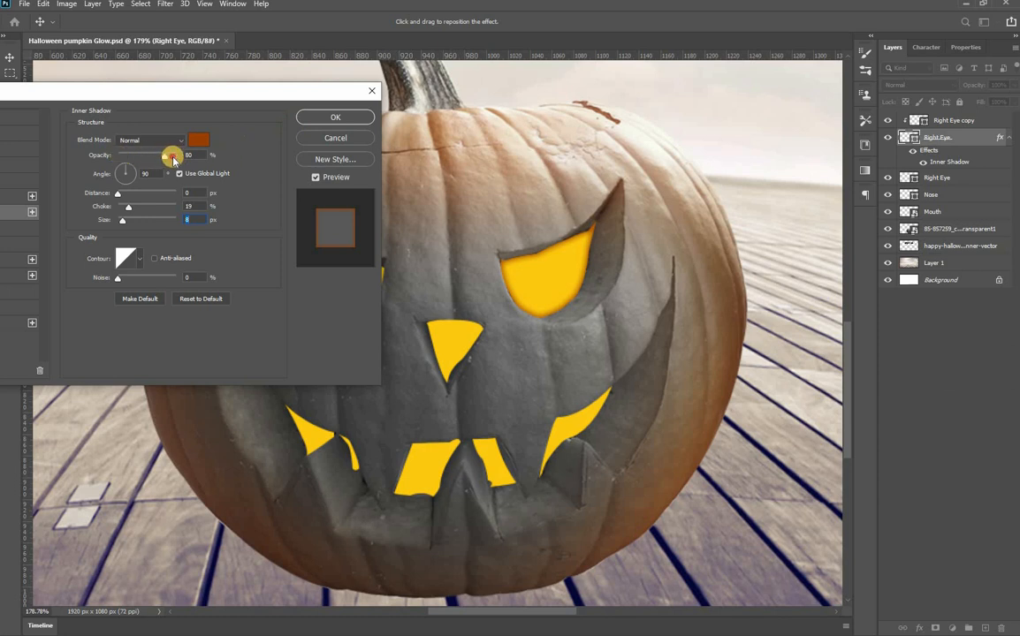
pyautogui.moveTo(174, 159); pyautogui.dragTo(181, 157)
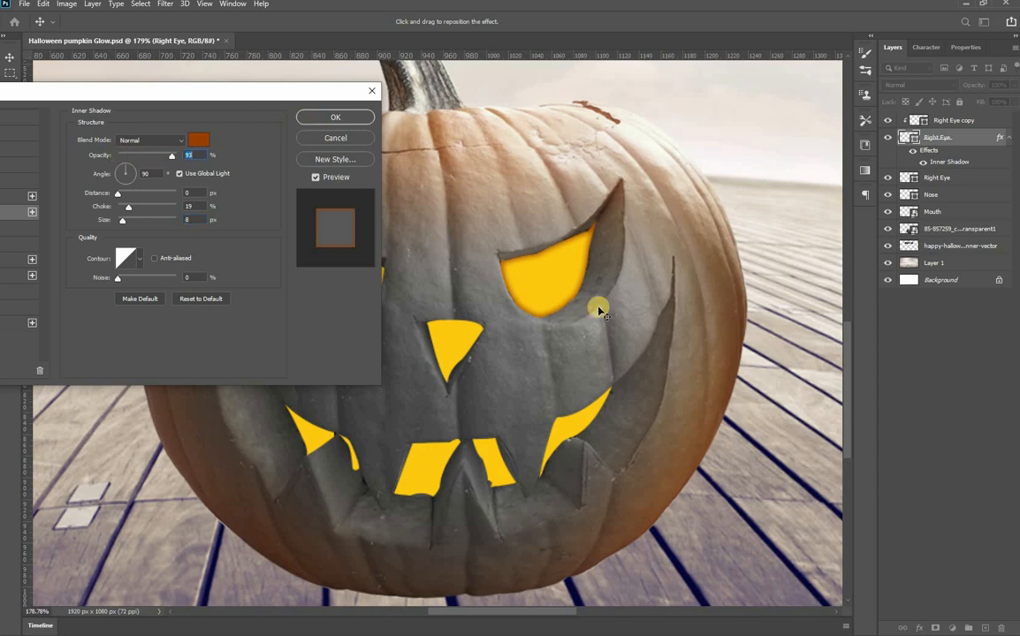
pyautogui.press('Return')
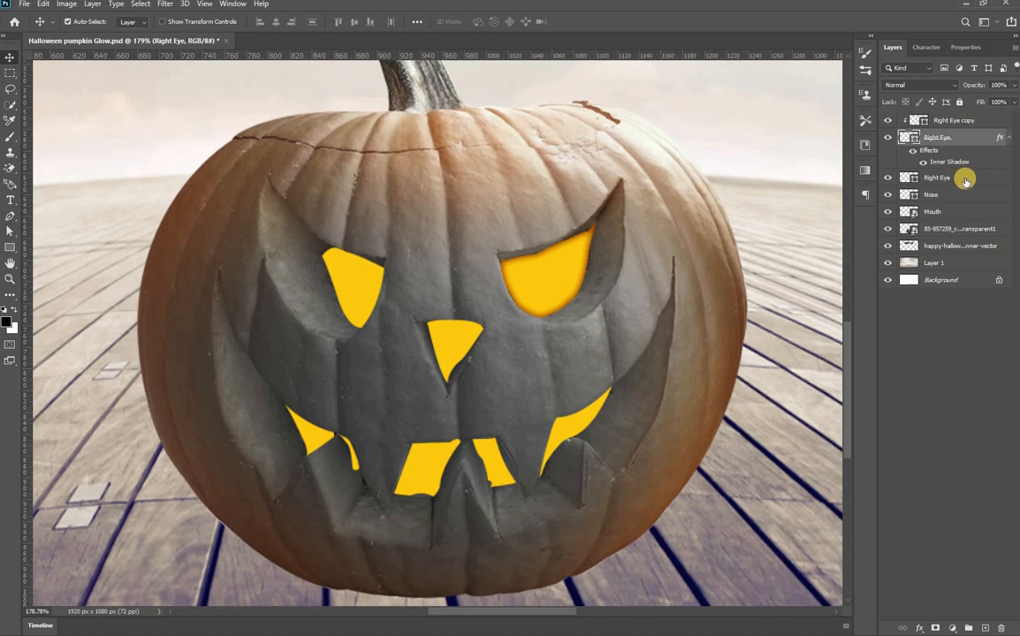
# Clip a duplicate of the lower Right Eye layer to its original and copy the Inner Shadow effect onto that original
pyautogui.click(967, 179)
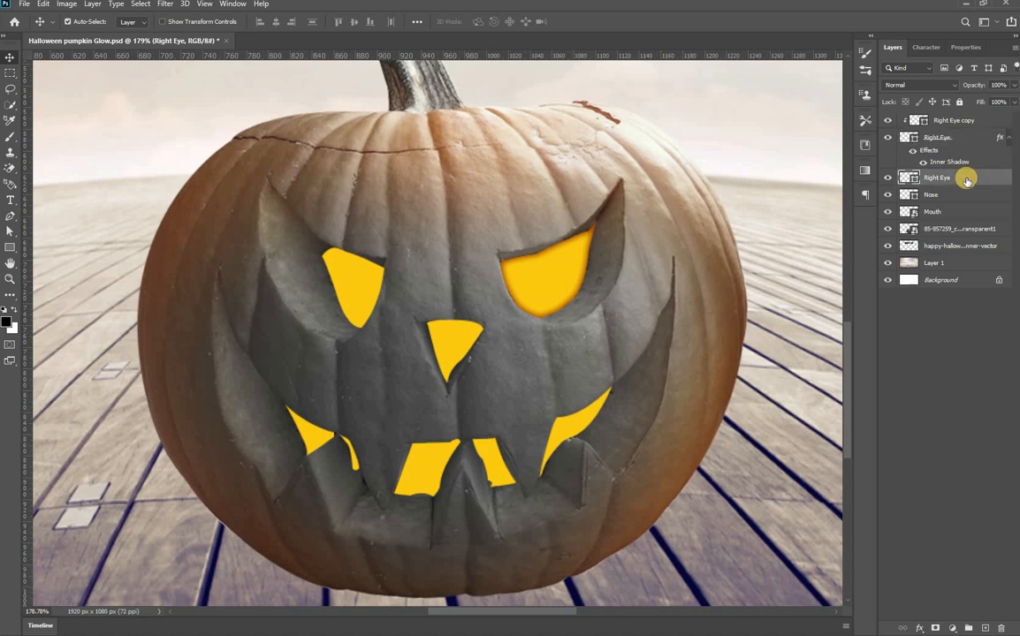
pyautogui.hotkey('ctrl', 'j')
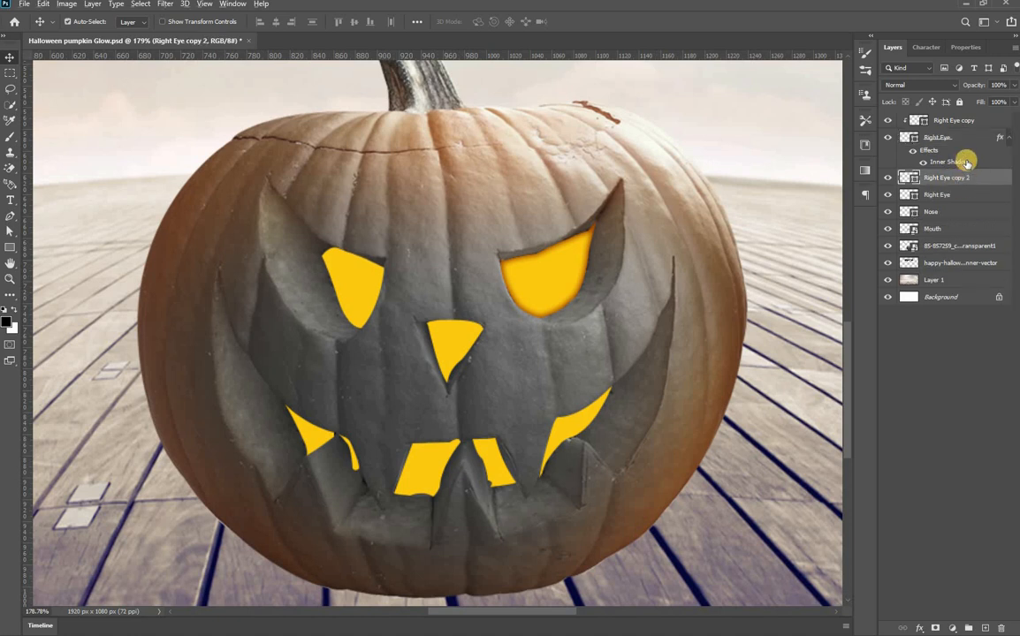
pyautogui.hotkey('ctrl', 'alt', 'g')
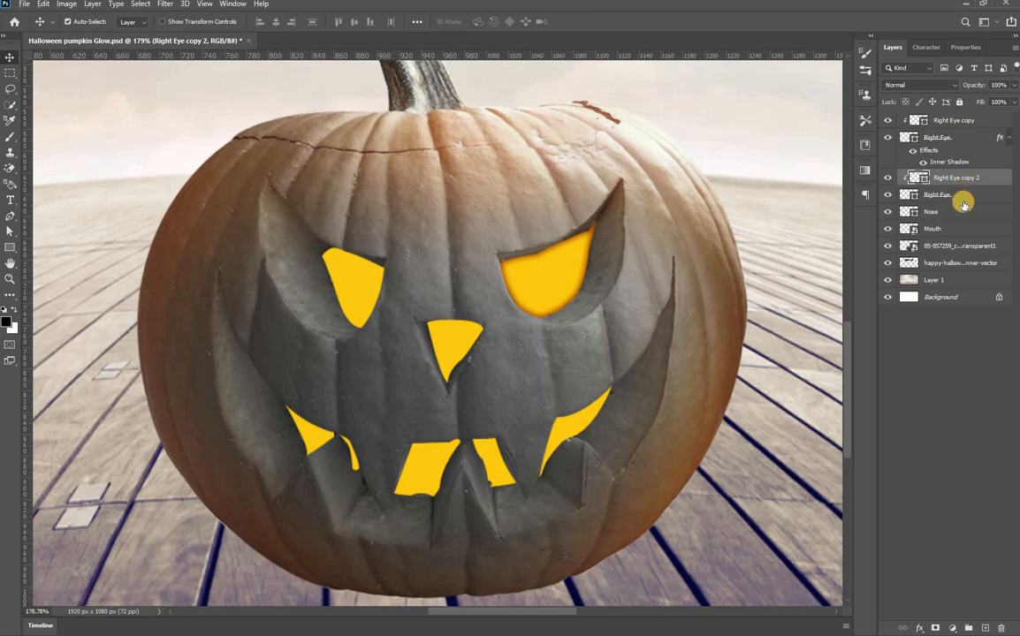
pyautogui.moveTo(950, 162); pyautogui.dragTo(963, 200)
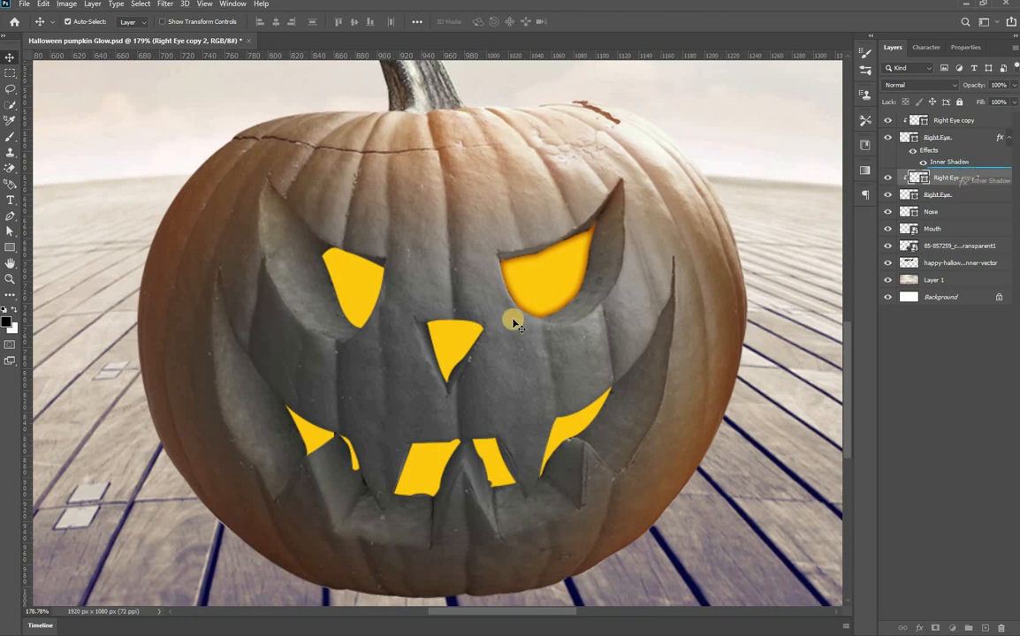
# Convert the Right Eye copy layer to a smart object and soften it with a slight Gaussian Blur
pyautogui.click(947, 124)
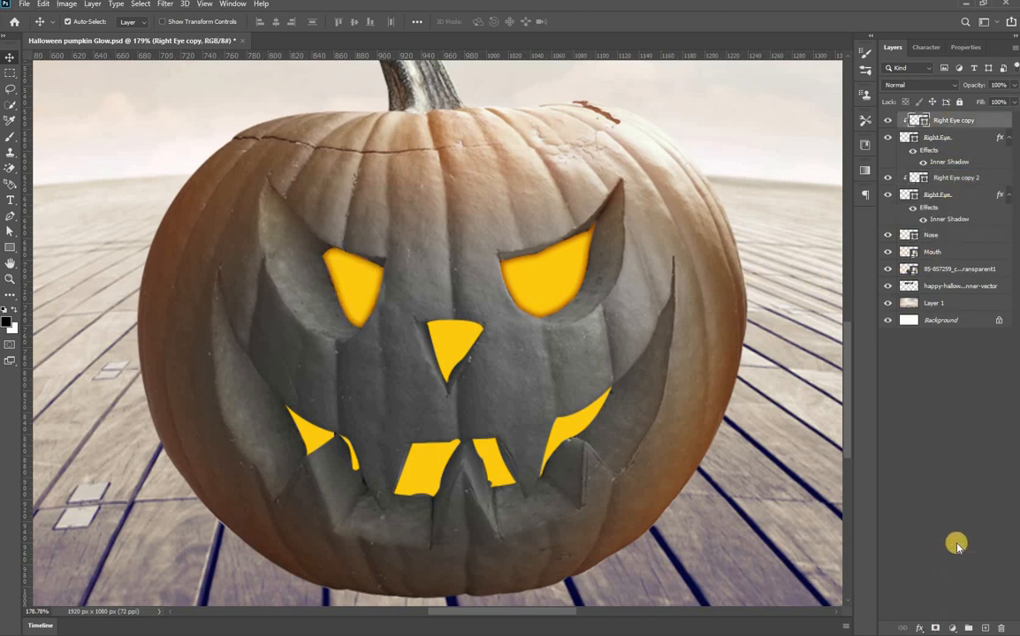
pyautogui.click(919, 628)
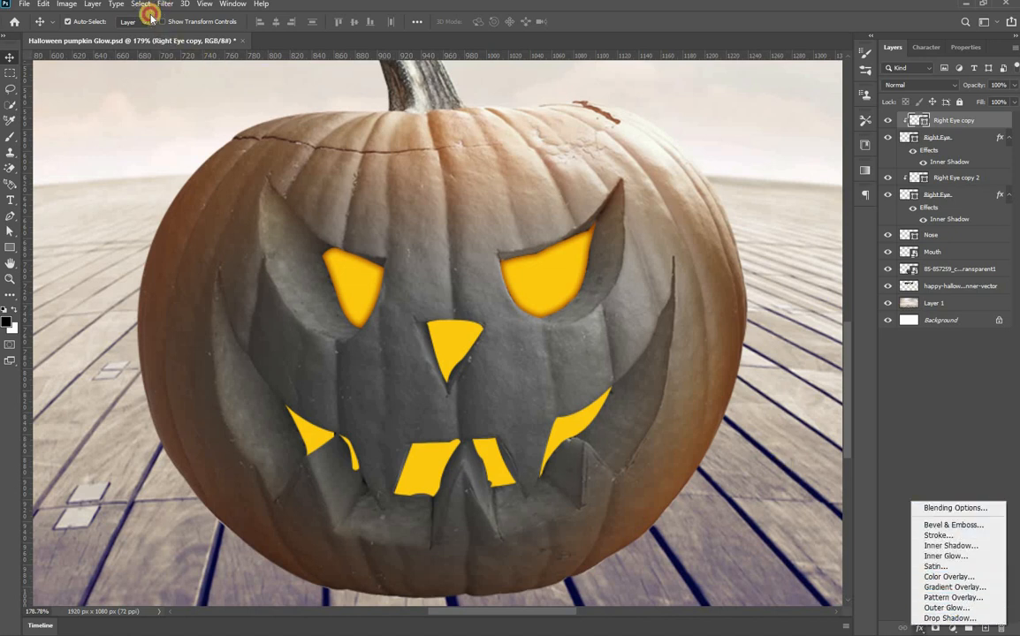
pyautogui.click(221, 142)
pyautogui.click(165, 4)
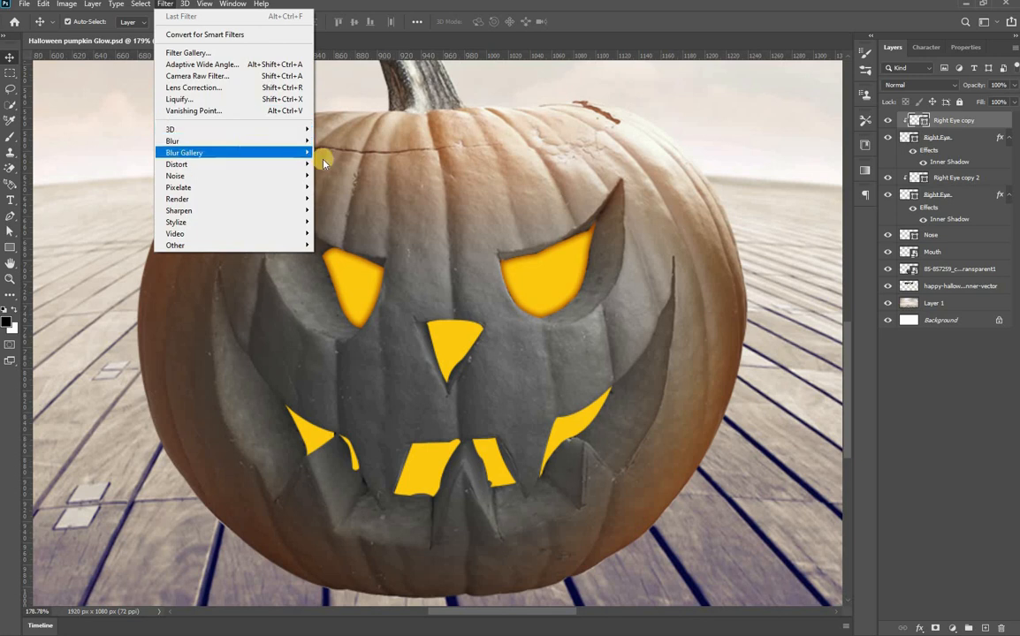
pyautogui.moveTo(284, 140)
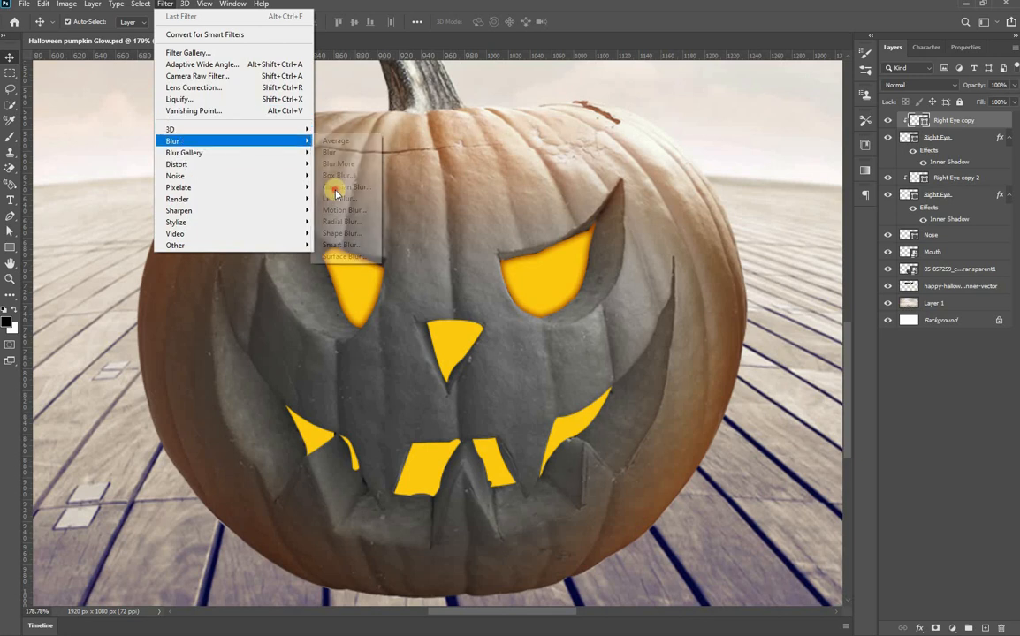
pyautogui.press('Return')
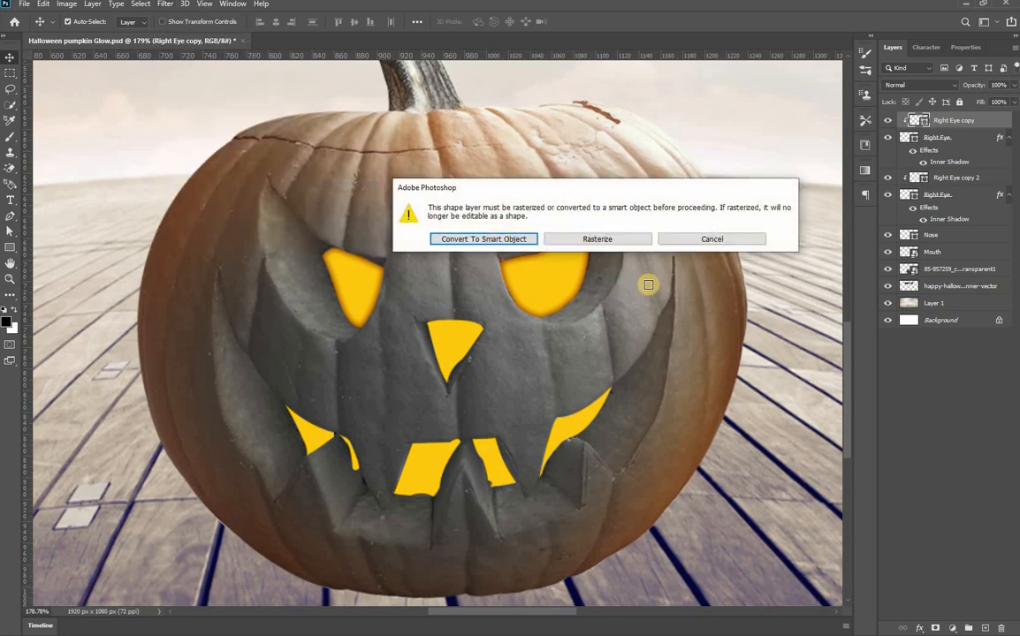
pyautogui.press('Return')
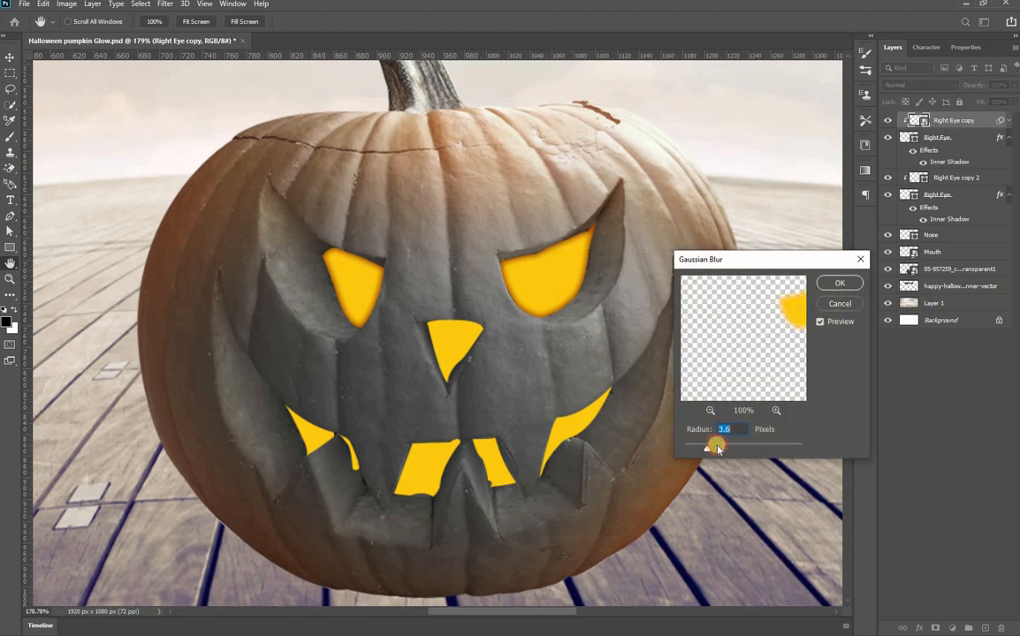
pyautogui.moveTo(715, 450); pyautogui.dragTo(707, 449)
pyautogui.click(832, 287)
# Add a golden yellow Outer Glow to the Right Eye copy layer with 100% opacity and 25% noise
pyautogui.click(919, 628)
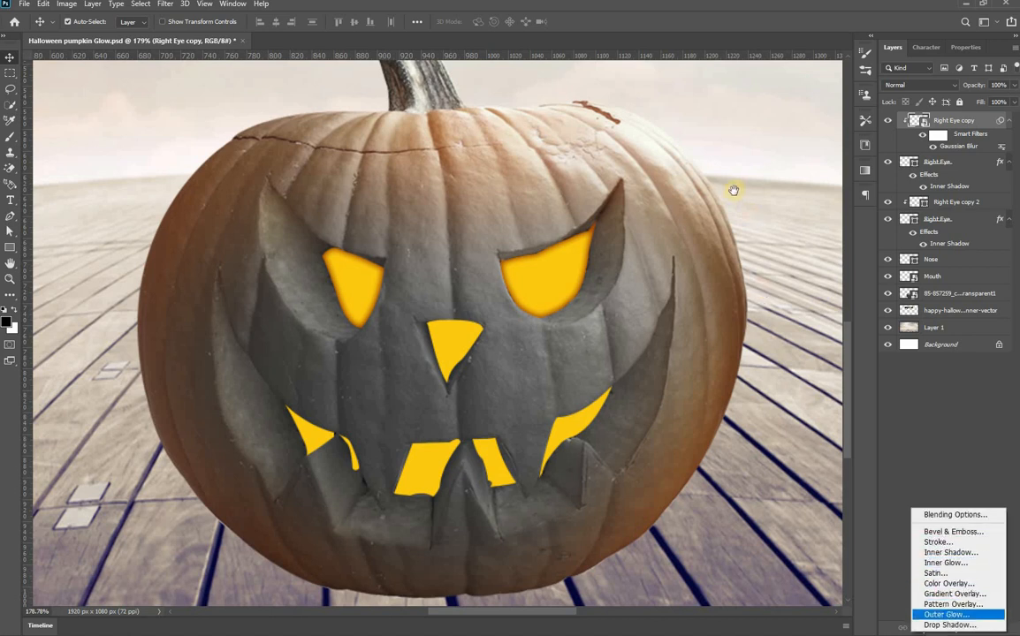
pyautogui.click(946, 615)
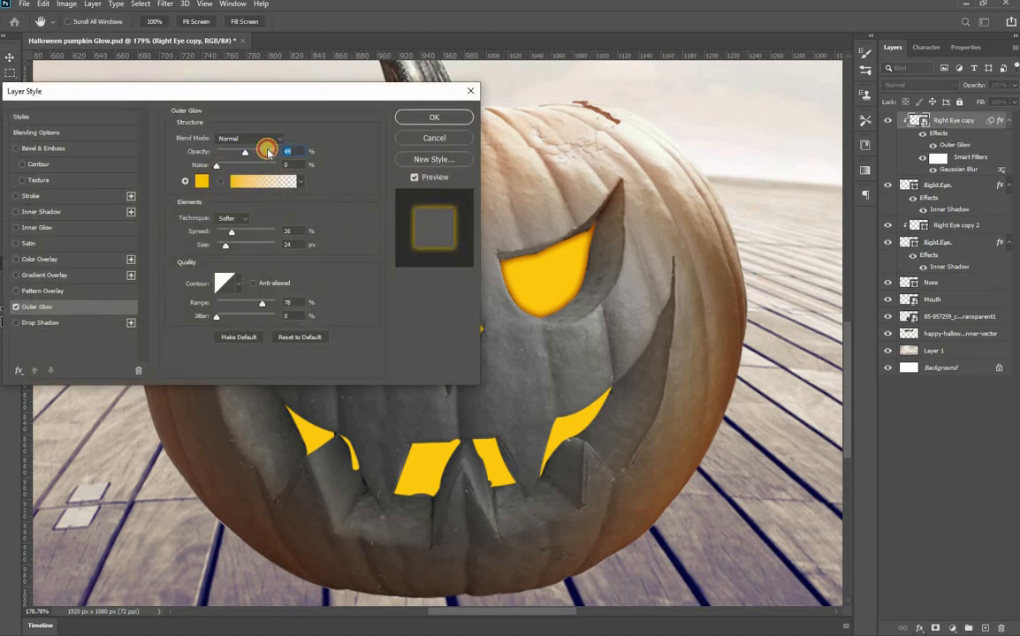
pyautogui.moveTo(291, 152); pyautogui.dragTo(281, 152)
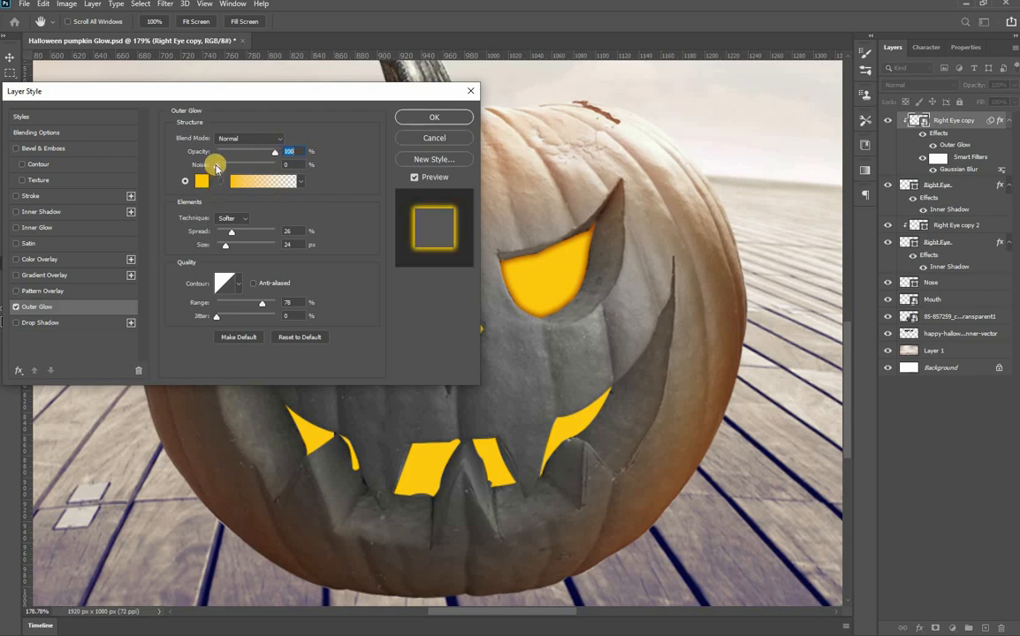
pyautogui.moveTo(216, 167); pyautogui.dragTo(236, 170)
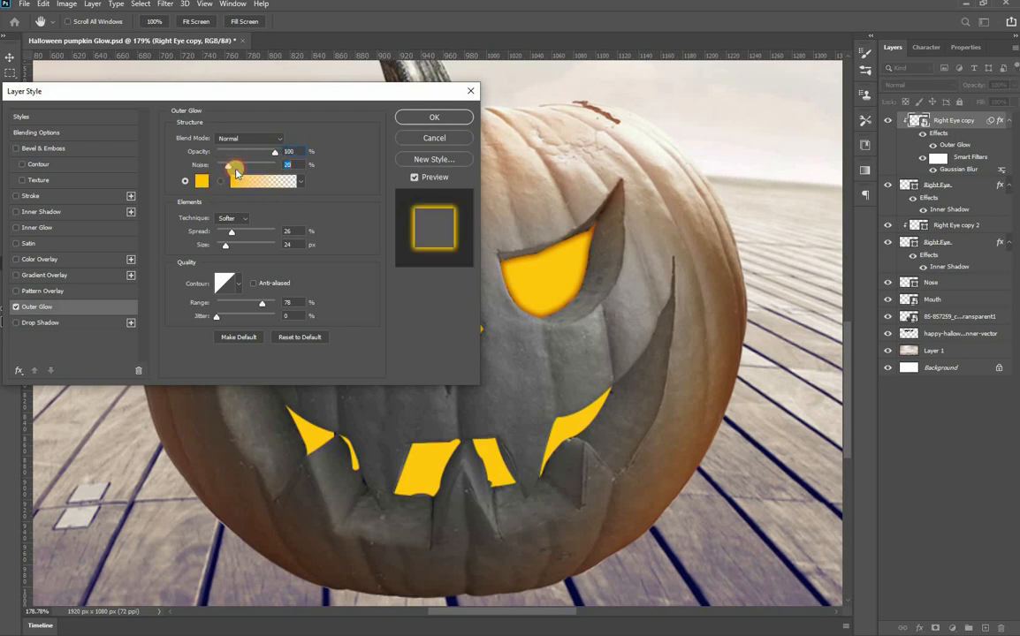
pyautogui.moveTo(234, 173); pyautogui.dragTo(228, 168)
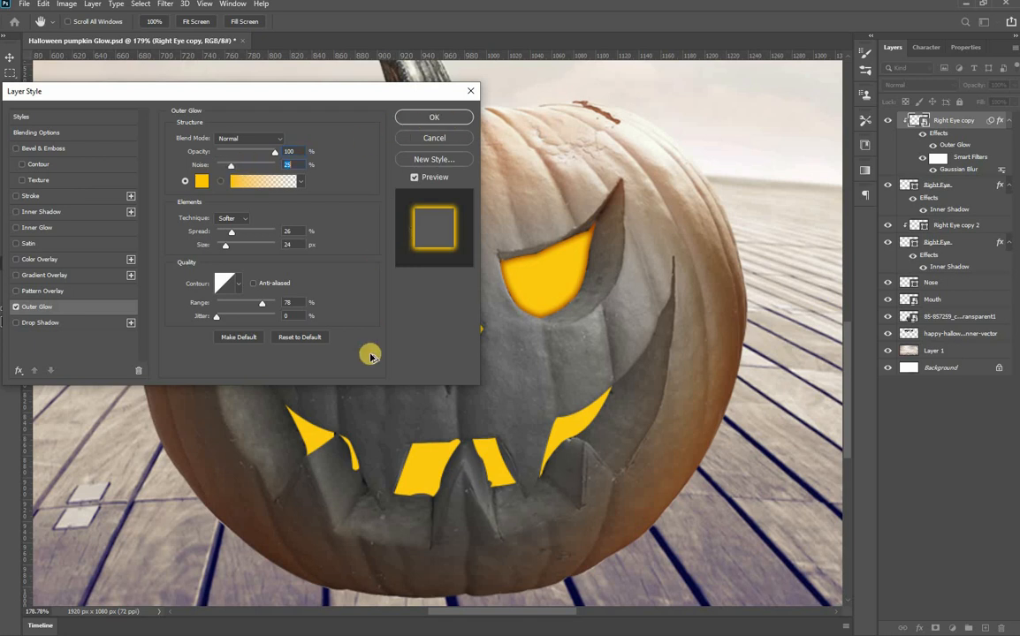
pyautogui.scroll(-5, 369, 353)
pyautogui.scroll(4, 369, 353)
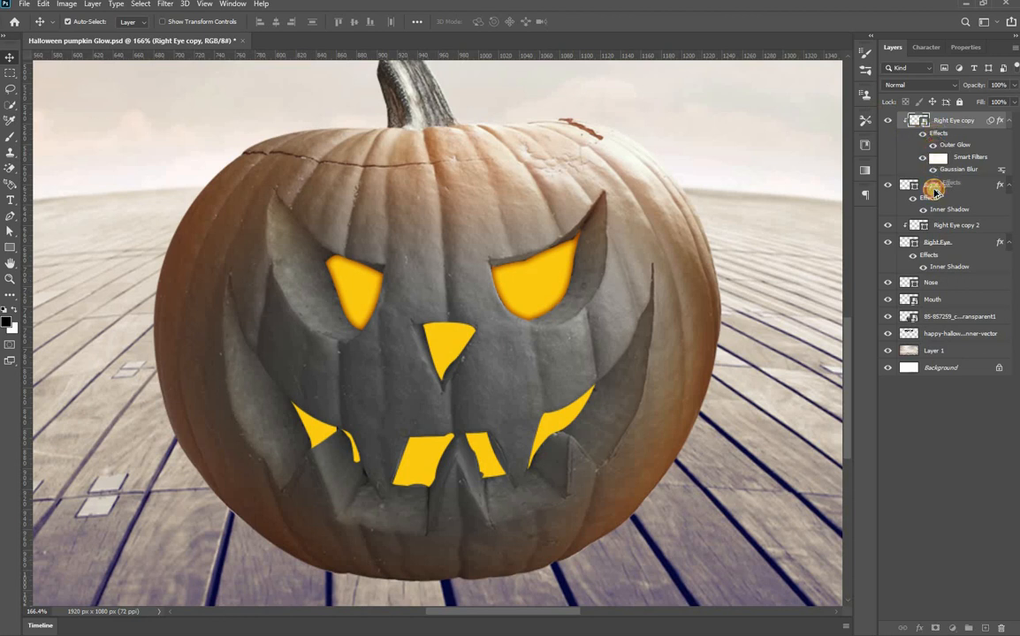
# Copy the Outer Glow effect from the Right Eye copy layer onto the Right Eye copy 2 layer
pyautogui.moveTo(937, 229); pyautogui.dragTo(938, 227)
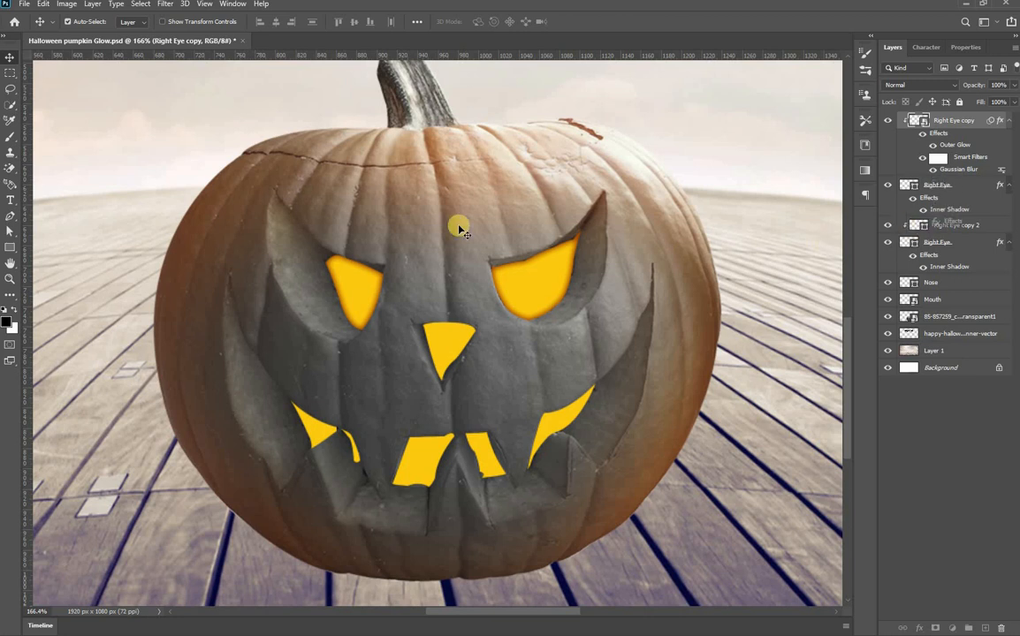
pyautogui.moveTo(945, 174)
pyautogui.mouseDown()
pyautogui.moveTo(949, 230)
pyautogui.moveTo(971, 196)
pyautogui.moveTo(946, 167)
pyautogui.mouseUp()
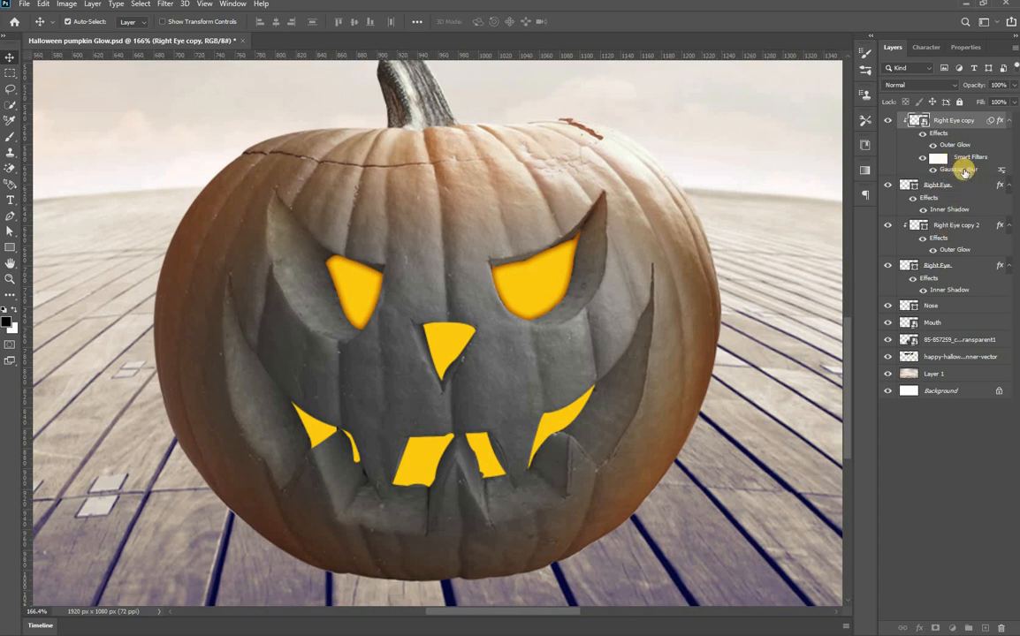
pyautogui.click(946, 231)
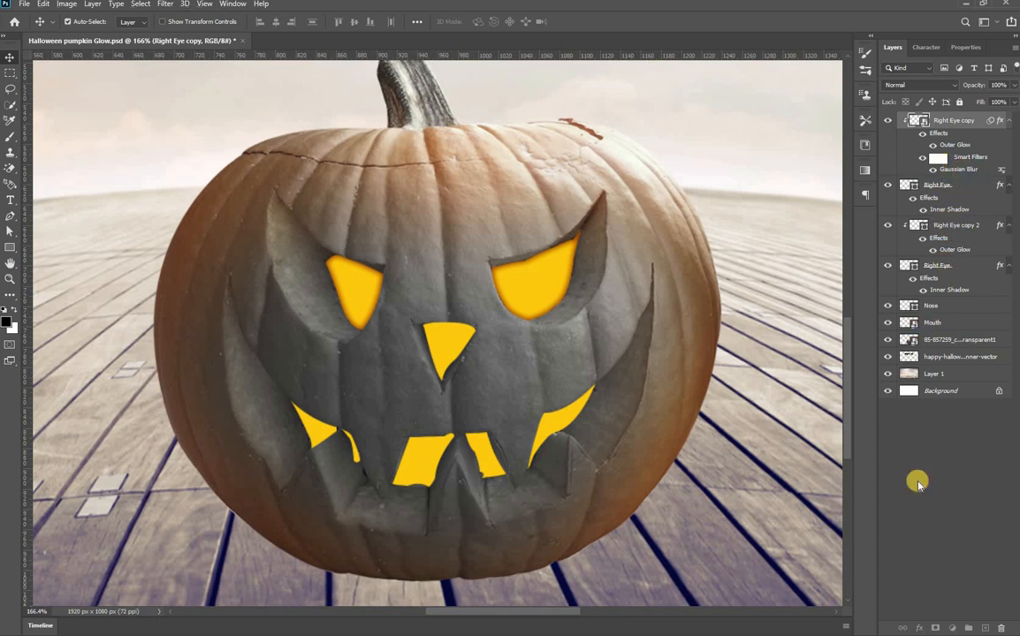
# Convert the Right Eye copy 2 layer to a smart object and soften it with a Gaussian Blur
pyautogui.click(916, 627)
pyautogui.click(165, 4)
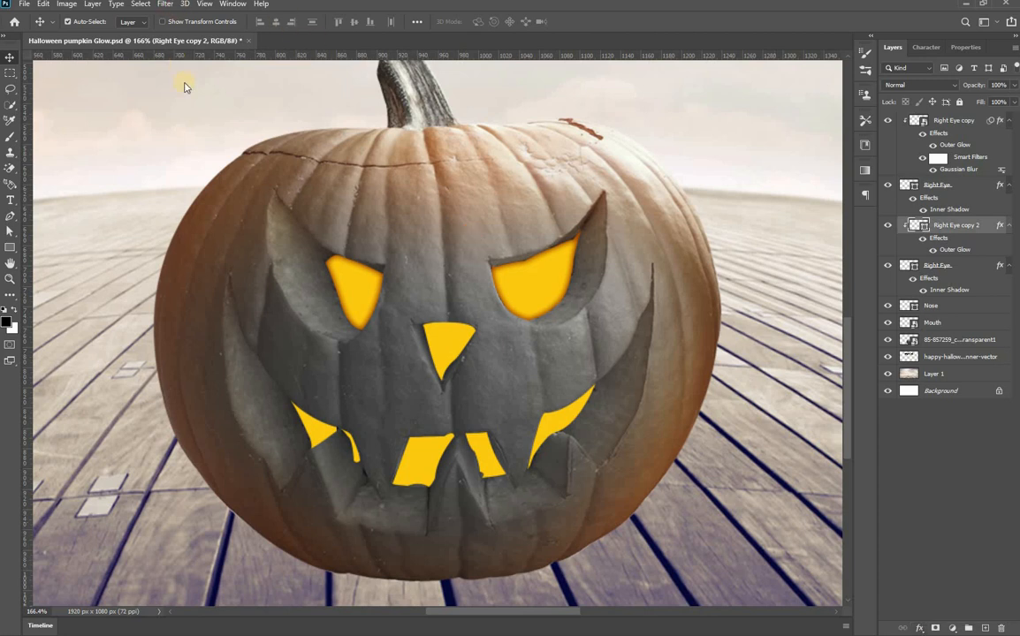
pyautogui.click(165, 5)
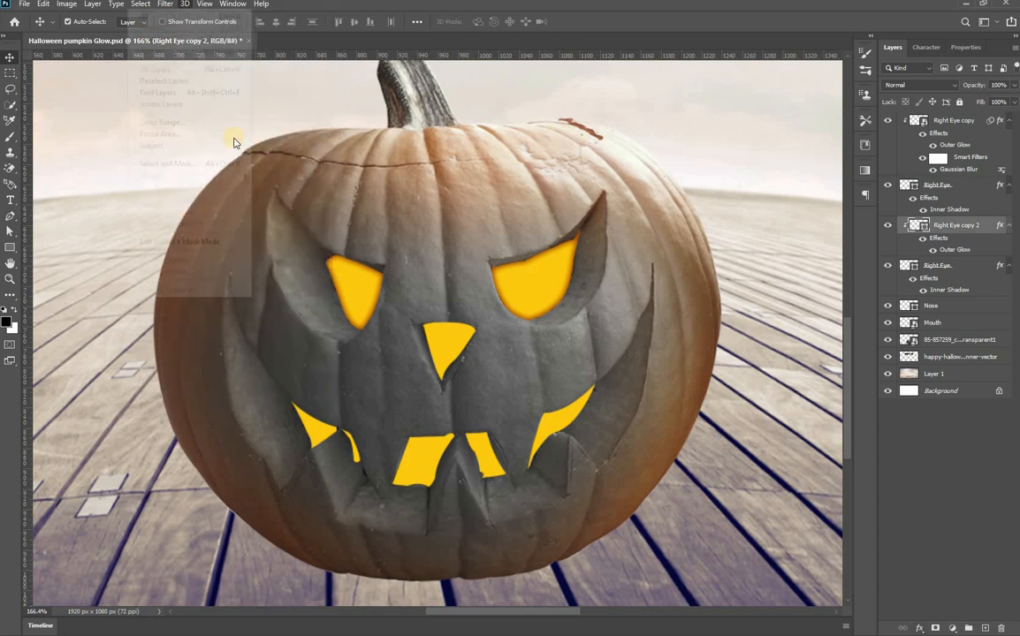
pyautogui.moveTo(256, 141)
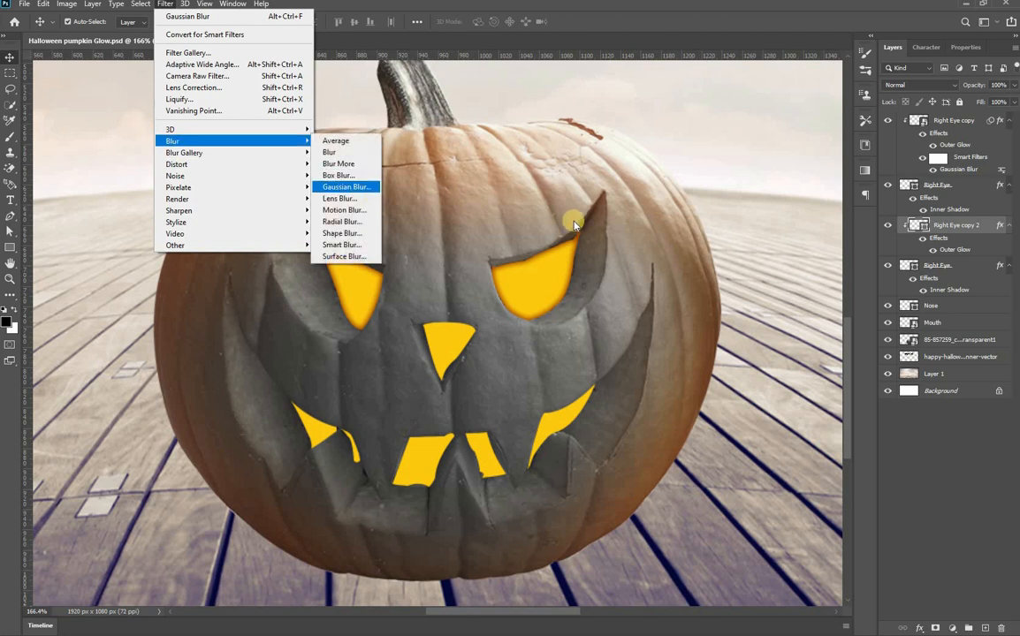
pyautogui.click(347, 187)
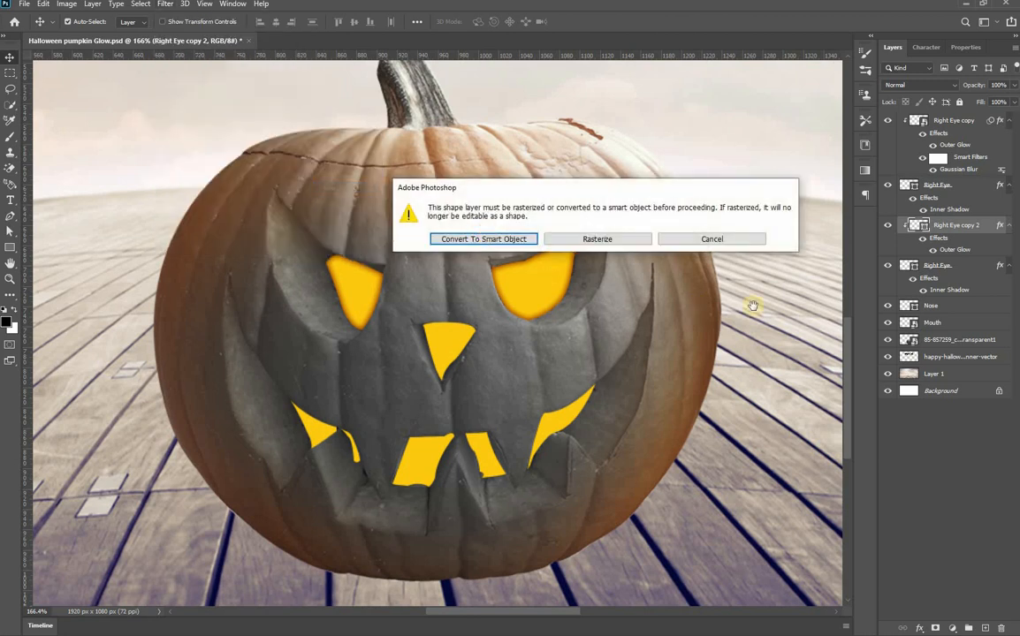
pyautogui.press('Return')
pyautogui.click(835, 283)
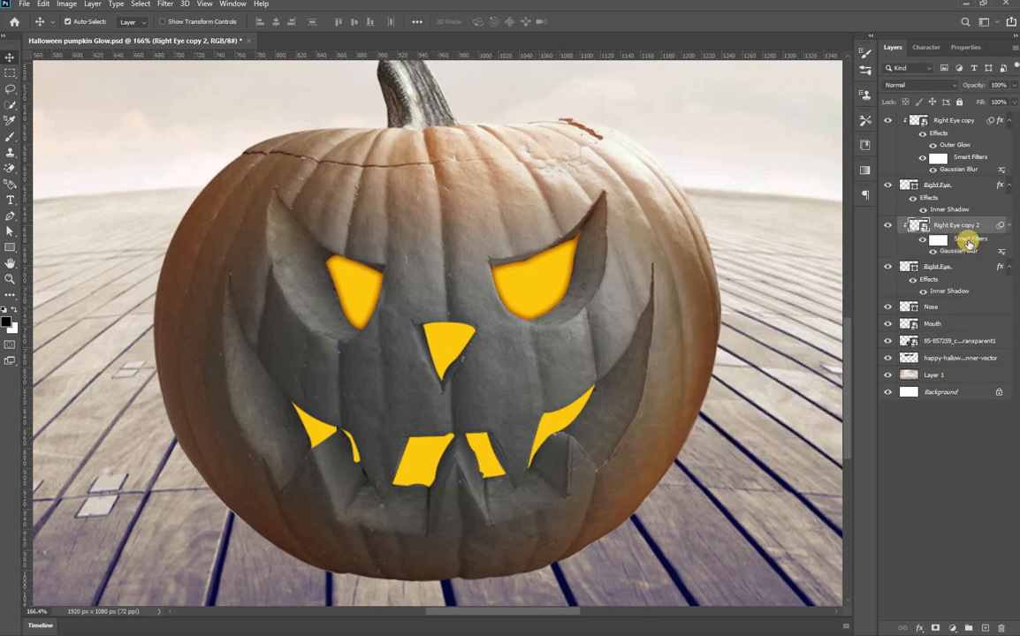
# Add a golden yellow Outer Glow to Right Eye copy 2 with 100% opacity, 25% noise, 26% spread and 24 px size
pyautogui.click(919, 628)
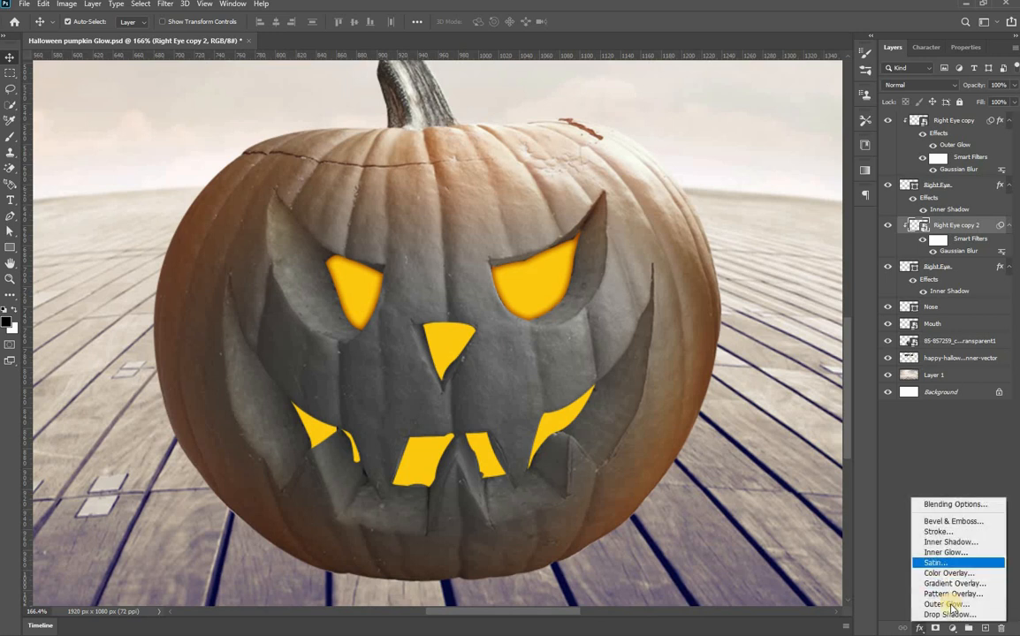
pyautogui.press('Escape')
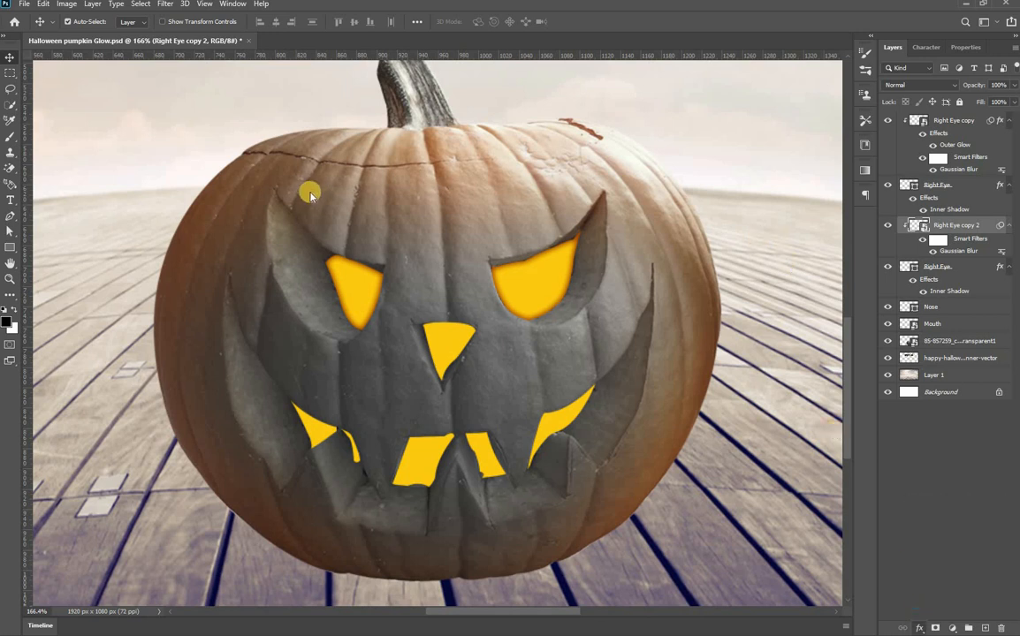
pyautogui.moveTo(222, 168); pyautogui.dragTo(220, 167)
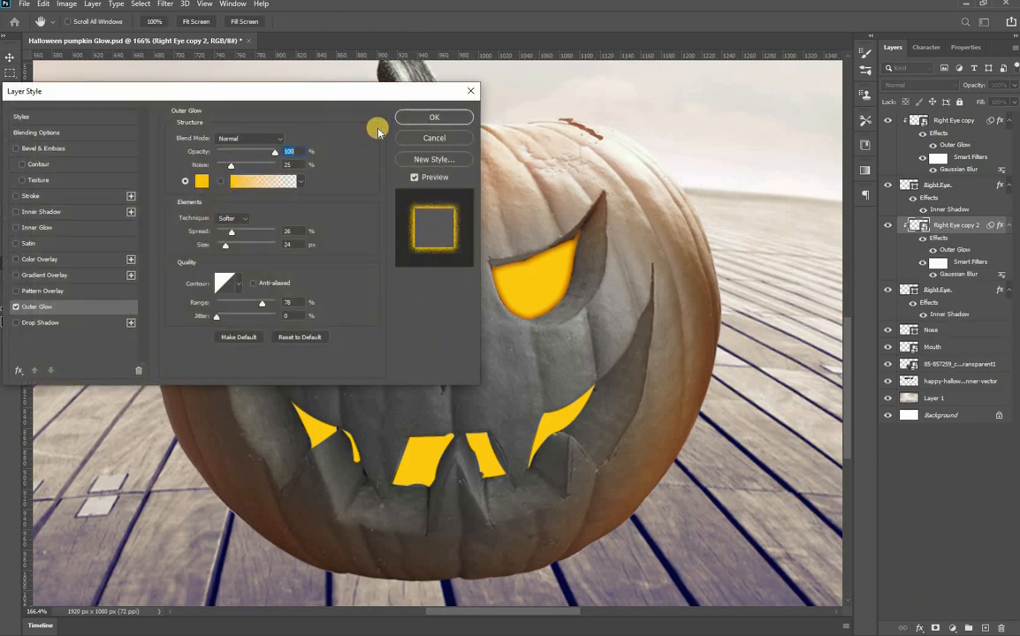
pyautogui.press('Return')
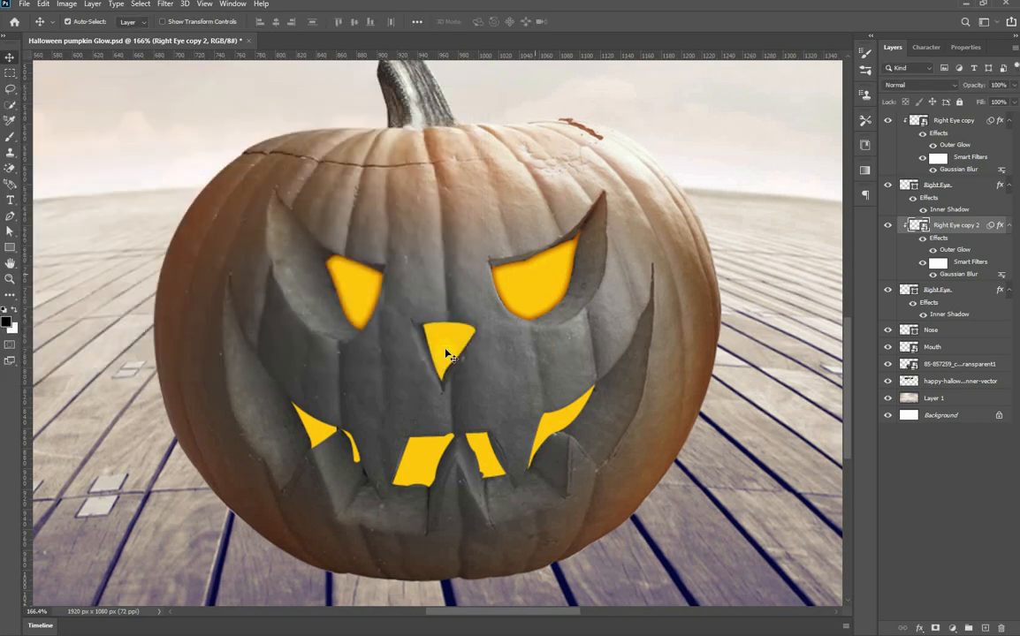
# Duplicate the Nose layer, clip the duplicate to the original and copy the Inner Shadow effect onto the original
pyautogui.click(958, 334)
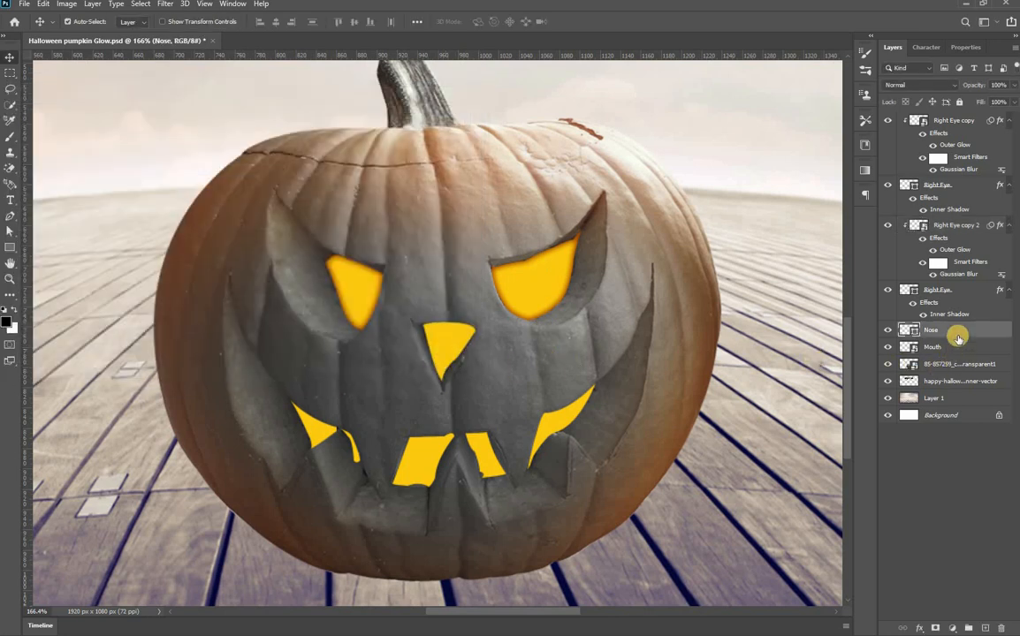
pyautogui.hotkey('ctrl', 'j')
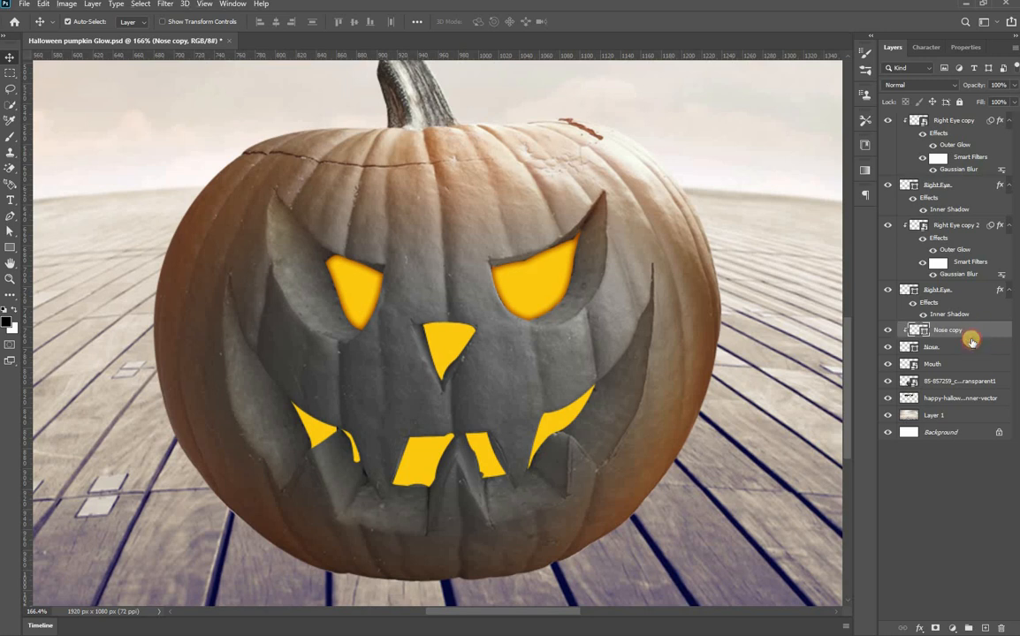
pyautogui.click(955, 348)
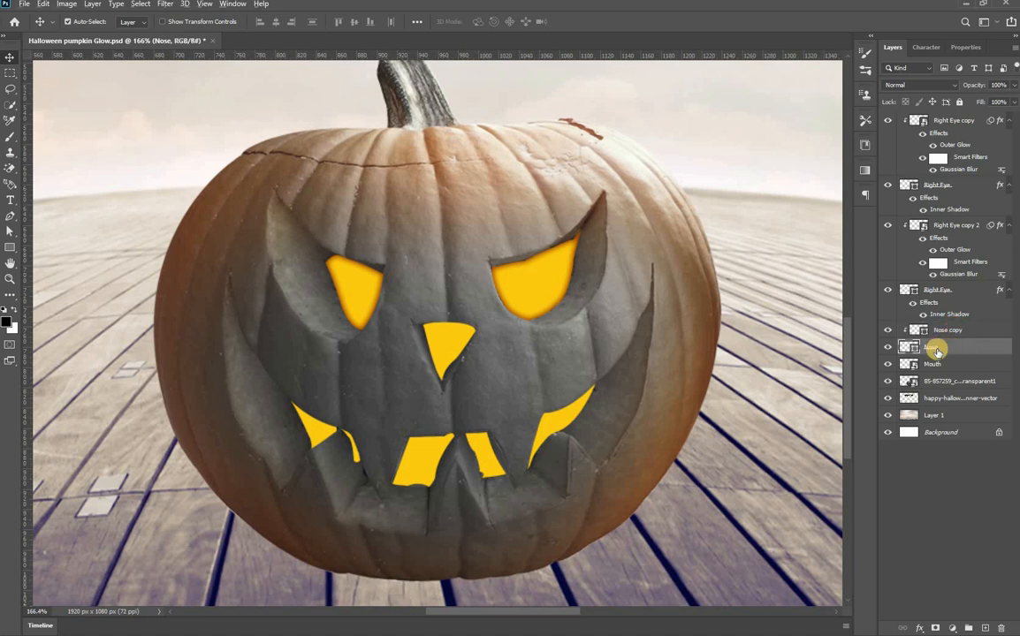
# Clip a duplicate of the Mouth layer to its original and copy the Inner Shadow effect onto that original
pyautogui.scroll(-3, 548, 414)
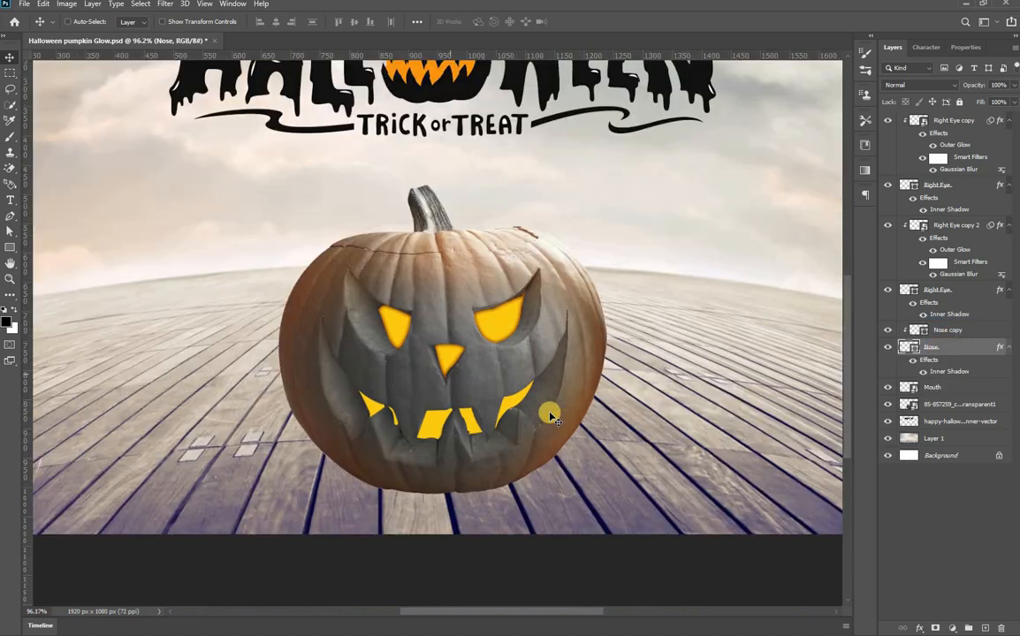
pyautogui.scroll(3, 550, 415)
pyautogui.click(550, 418)
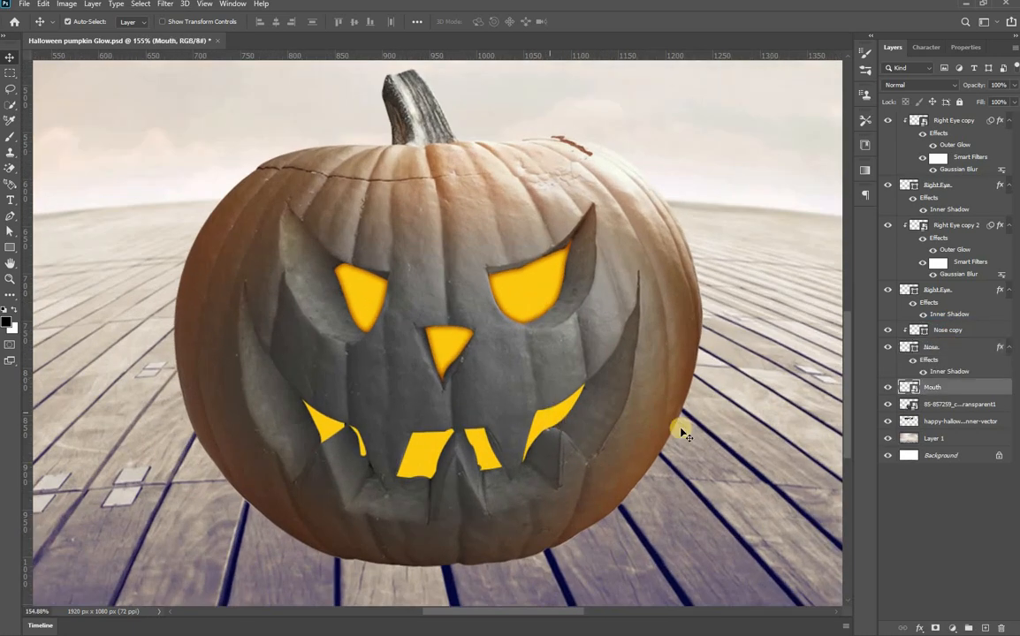
pyautogui.hotkey('ctrl', 'j')
pyautogui.moveTo(947, 392); pyautogui.dragTo(977, 392)
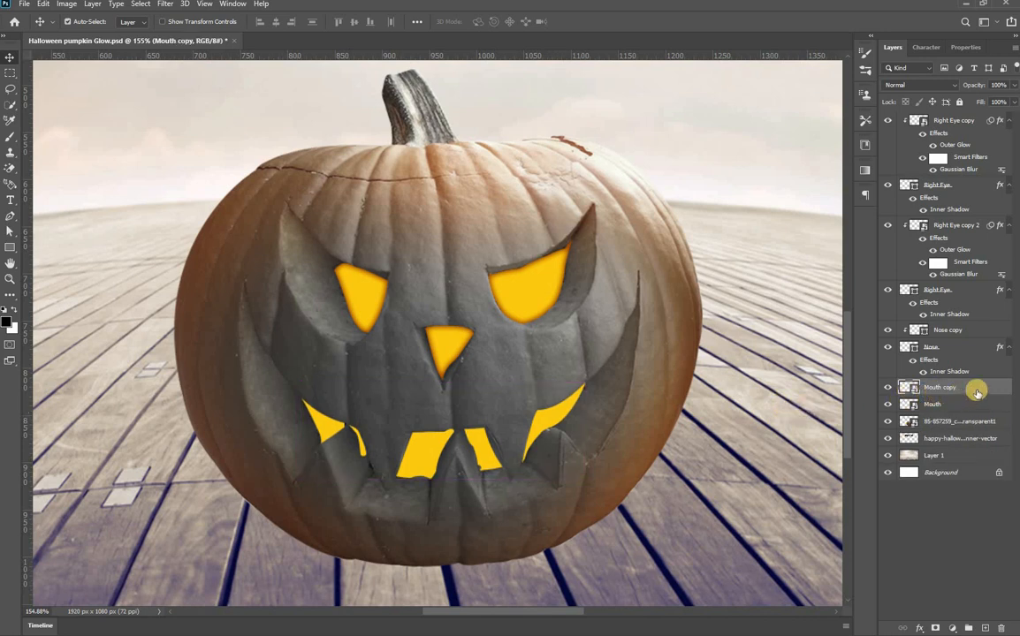
pyautogui.keyDown('alt'); pyautogui.click(954, 388); pyautogui.keyUp('alt')
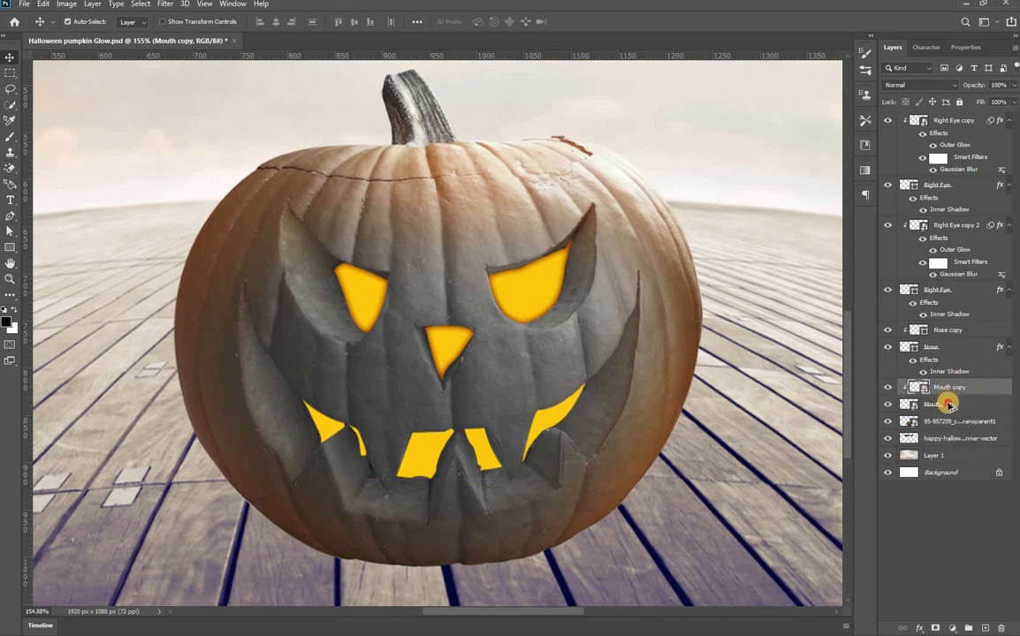
pyautogui.moveTo(947, 372); pyautogui.dragTo(949, 405)
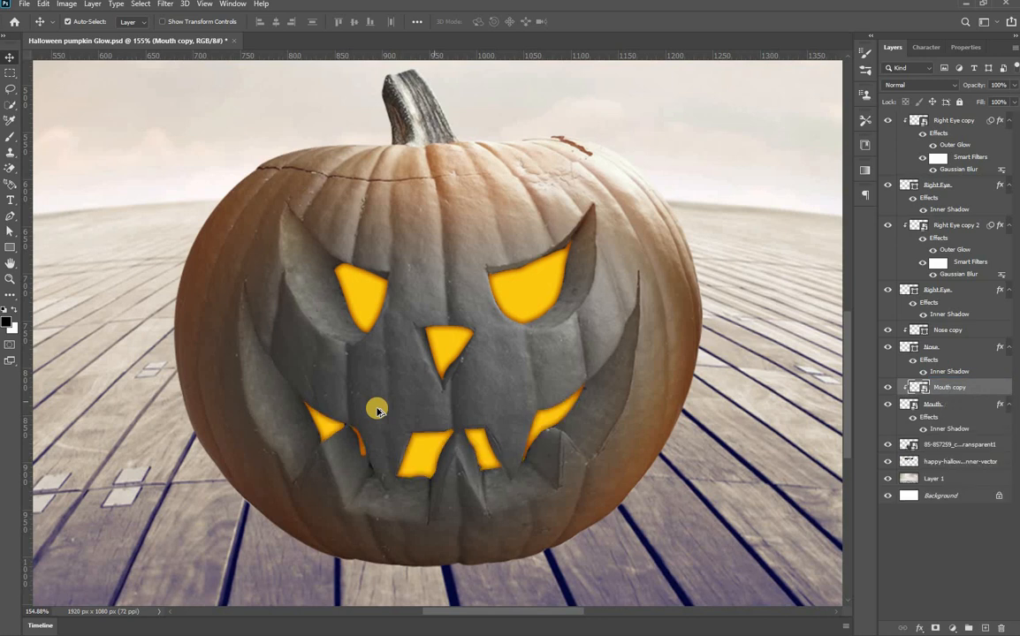
# Open the contents of the carved pumpkin smart object for editing
pyautogui.hotkey('ctrl', '0')
pyautogui.scroll(5, 511, 429)
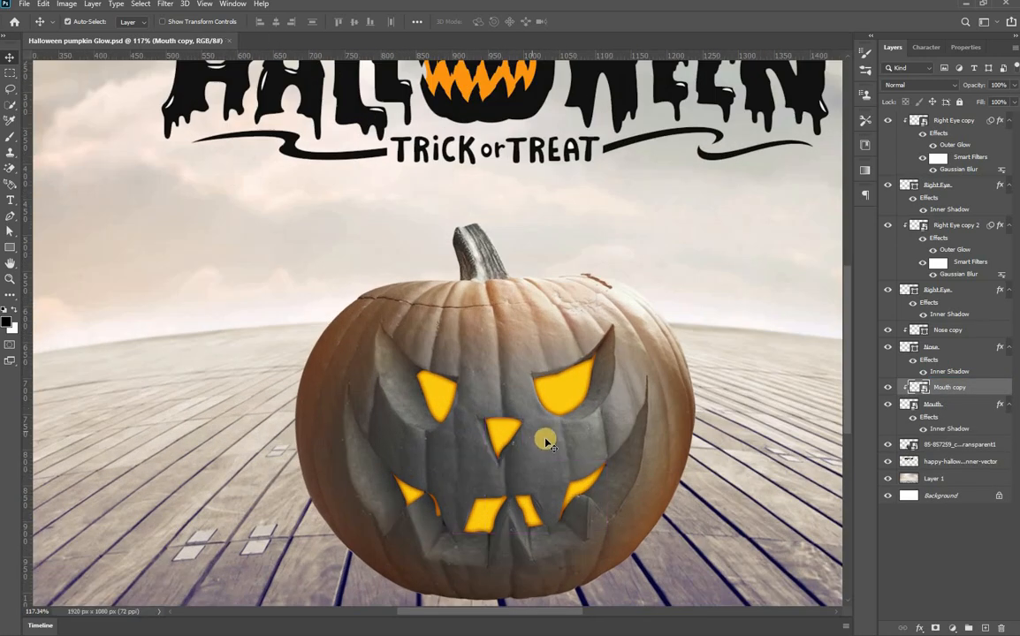
pyautogui.click(545, 442)
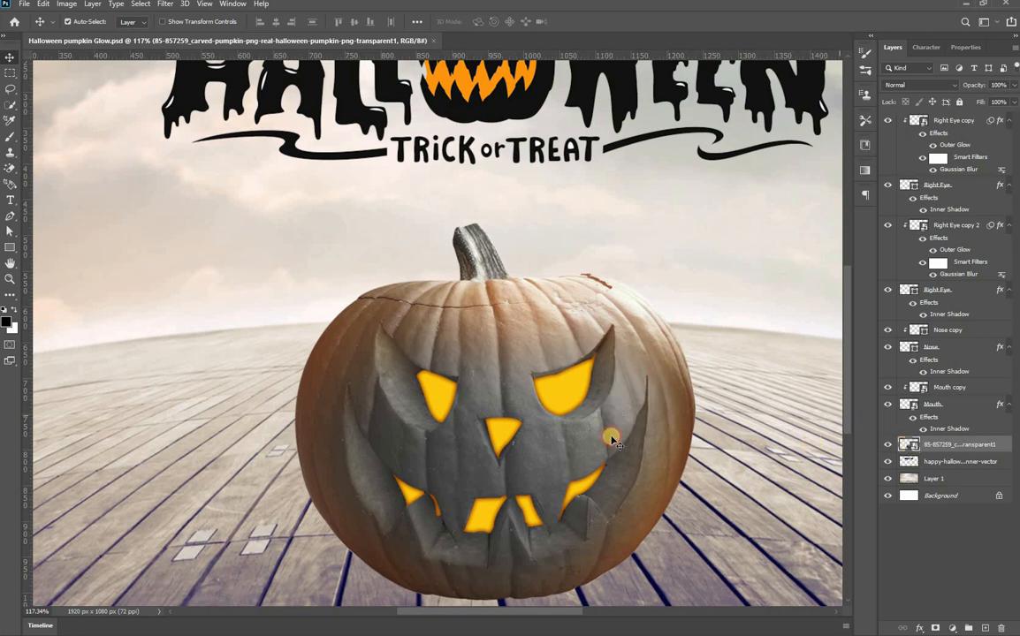
pyautogui.doubleClick(492, 395)
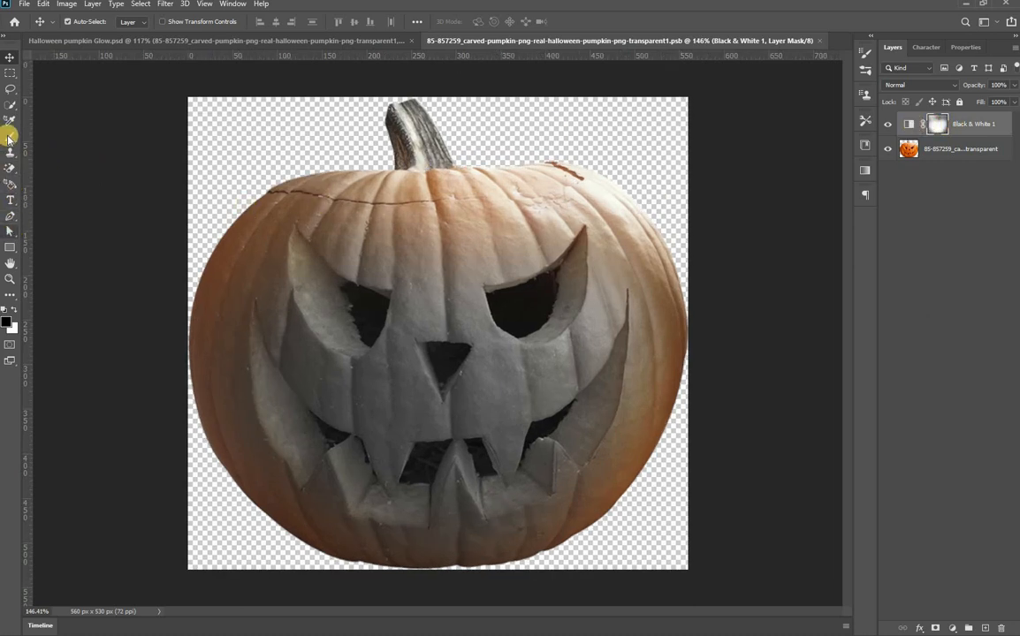
# Paint black with a small brush on the Black & White mask to restore orange on the right-hand eye's inner carved wall
pyautogui.press('b')
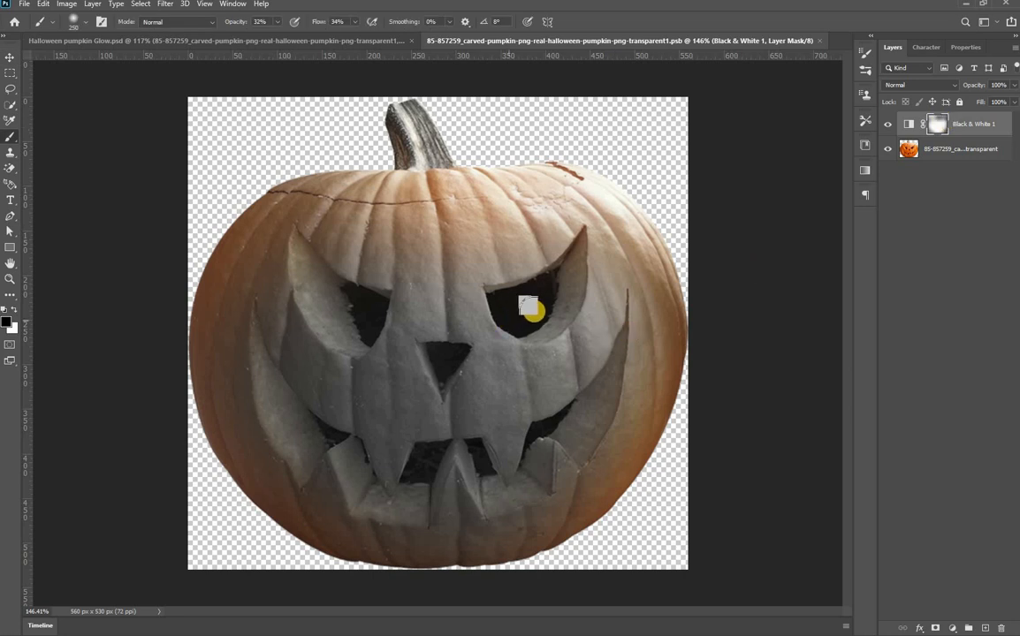
pyautogui.moveTo(537, 307); pyautogui.dragTo(570, 315)
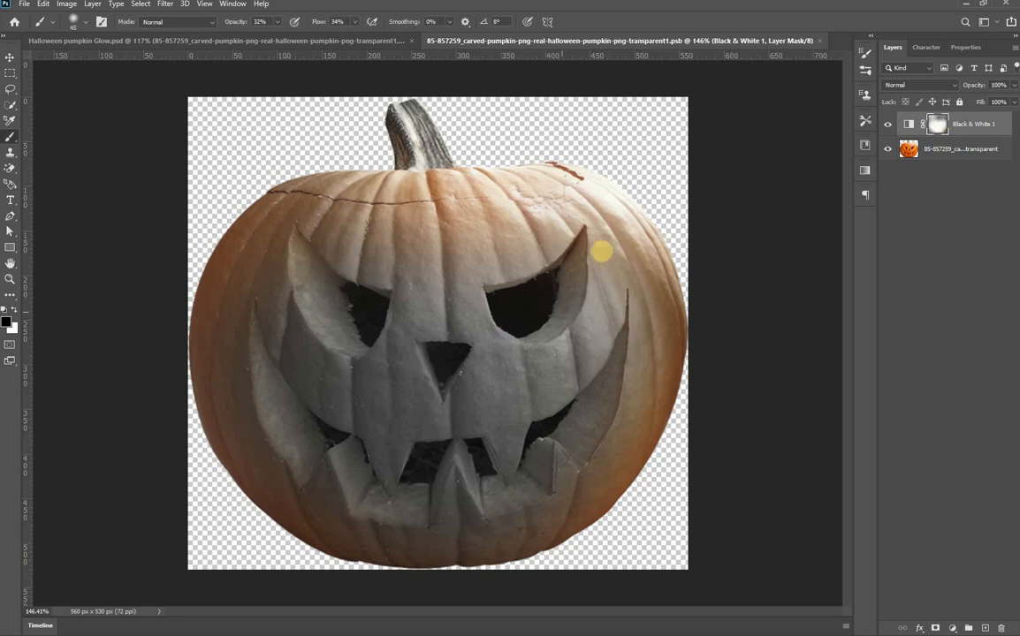
pyautogui.scroll(5, 605, 245)
pyautogui.press('[')
pyautogui.press('[')
pyautogui.press('[')
pyautogui.press('[')
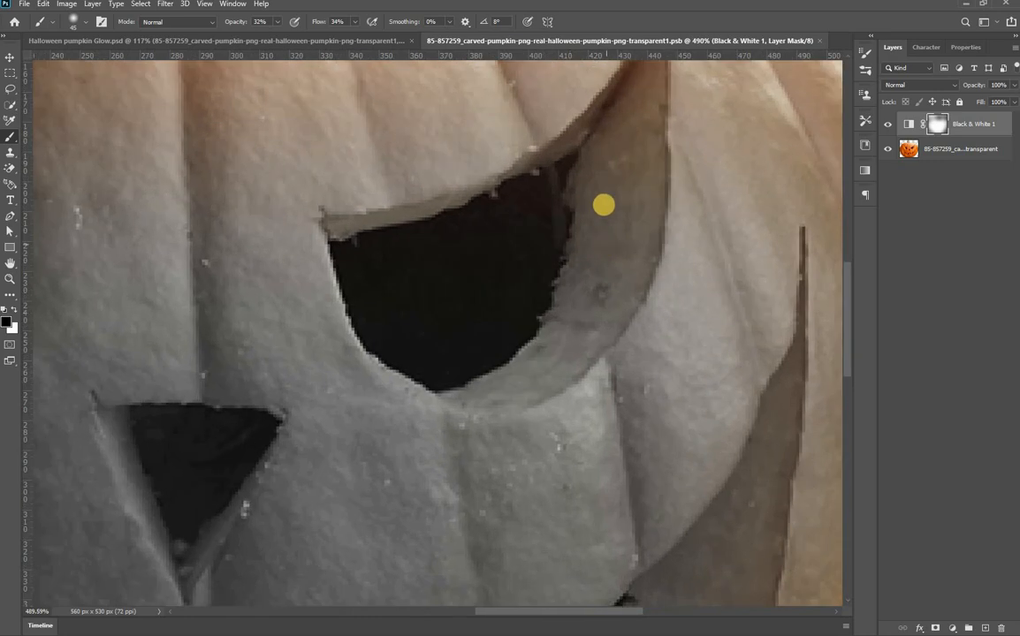
pyautogui.moveTo(611, 187)
pyautogui.mouseDown()
pyautogui.moveTo(622, 226)
pyautogui.moveTo(571, 328)
pyautogui.moveTo(612, 269)
pyautogui.moveTo(571, 331)
pyautogui.moveTo(655, 193)
pyautogui.moveTo(642, 163)
pyautogui.moveTo(630, 282)
pyautogui.moveTo(609, 165)
pyautogui.moveTo(590, 179)
pyautogui.moveTo(550, 319)
pyautogui.moveTo(607, 241)
pyautogui.moveTo(607, 218)
pyautogui.moveTo(594, 286)
pyautogui.moveTo(656, 118)
pyautogui.moveTo(653, 208)
pyautogui.moveTo(602, 340)
pyautogui.mouseUp()
pyautogui.moveTo(536, 363)
pyautogui.mouseDown()
pyautogui.moveTo(555, 327)
pyautogui.moveTo(548, 364)
pyautogui.moveTo(537, 357)
pyautogui.moveTo(610, 262)
pyautogui.moveTo(652, 82)
pyautogui.moveTo(574, 189)
pyautogui.moveTo(653, 79)
pyautogui.moveTo(628, 268)
pyautogui.mouseUp()
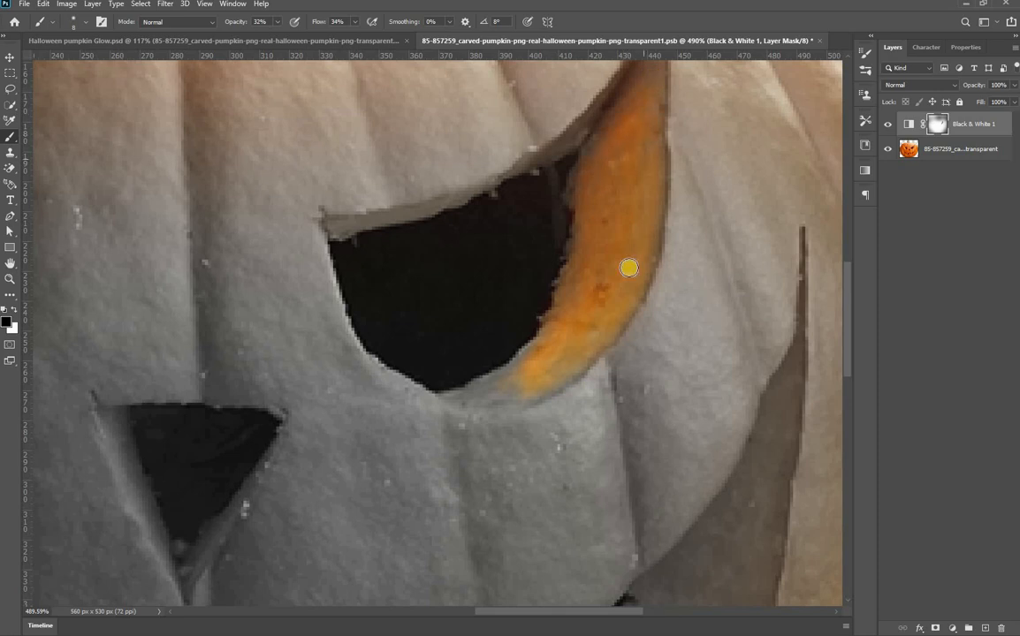
pyautogui.moveTo(542, 352)
pyautogui.mouseDown()
pyautogui.moveTo(505, 350)
pyautogui.moveTo(499, 371)
pyautogui.moveTo(442, 394)
pyautogui.moveTo(505, 379)
pyautogui.moveTo(480, 411)
pyautogui.moveTo(459, 396)
pyautogui.moveTo(481, 405)
pyautogui.moveTo(635, 338)
pyautogui.mouseUp()
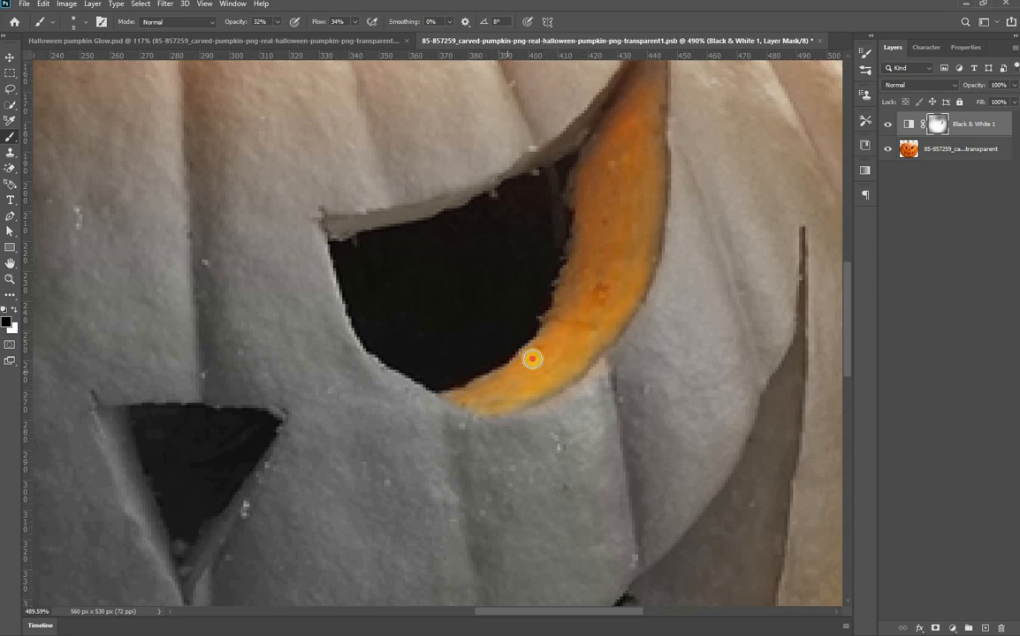
pyautogui.moveTo(488, 400)
pyautogui.mouseDown()
pyautogui.moveTo(651, 238)
pyautogui.moveTo(644, 169)
pyautogui.moveTo(594, 212)
pyautogui.moveTo(600, 241)
pyautogui.mouseUp()
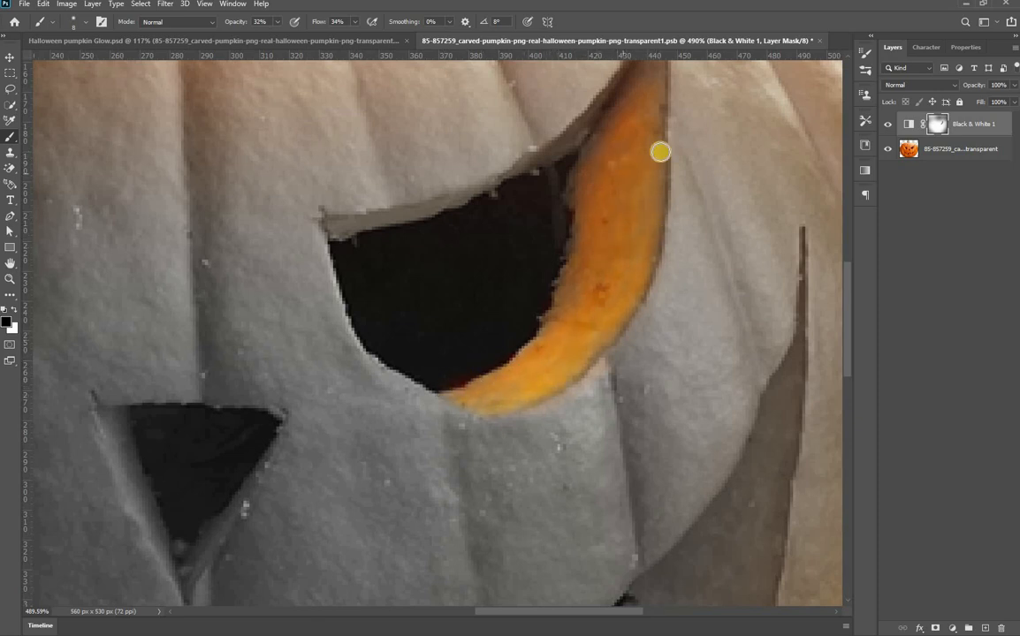
pyautogui.moveTo(660, 152)
pyautogui.mouseDown()
pyautogui.moveTo(653, 245)
pyautogui.moveTo(582, 356)
pyautogui.mouseUp()
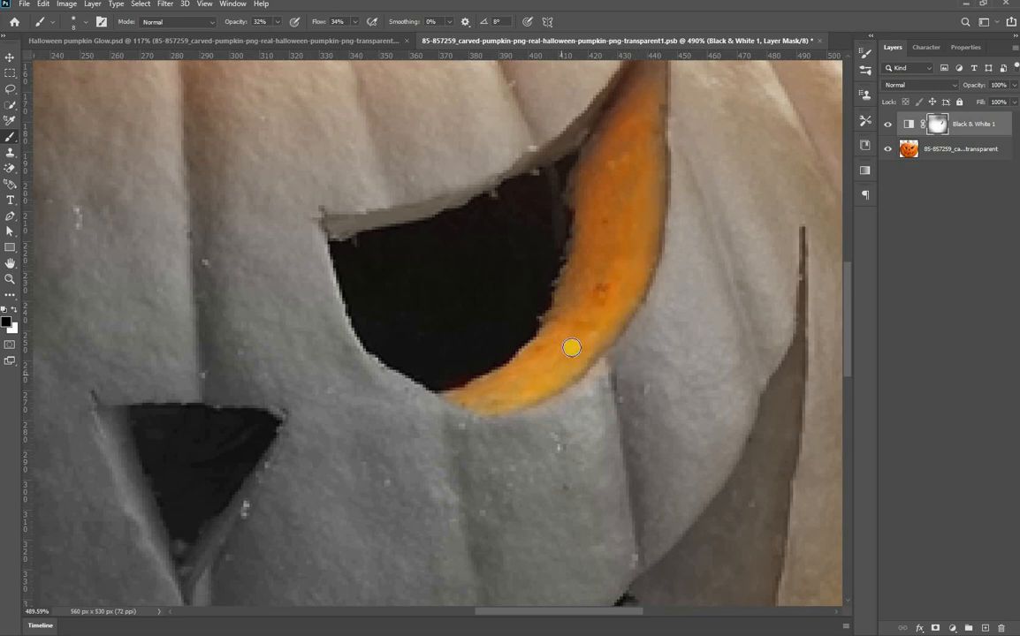
# Paint black on the Black & White mask over the left-hand eye's inner carved wall to restore its orange colour
pyautogui.scroll(-3, 619, 177)
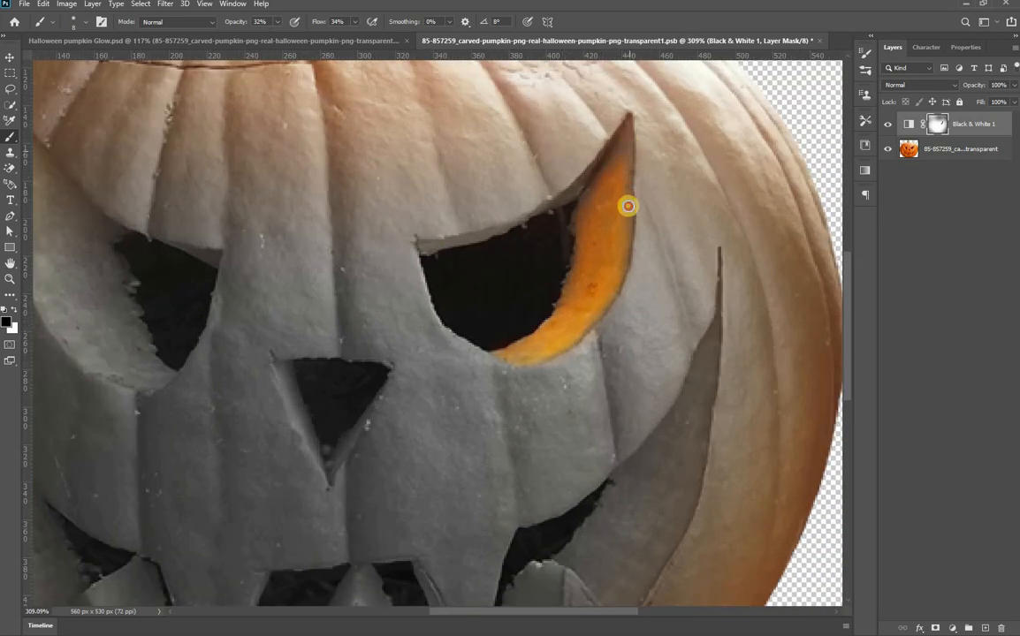
pyautogui.hscroll(-5, 317, 148)
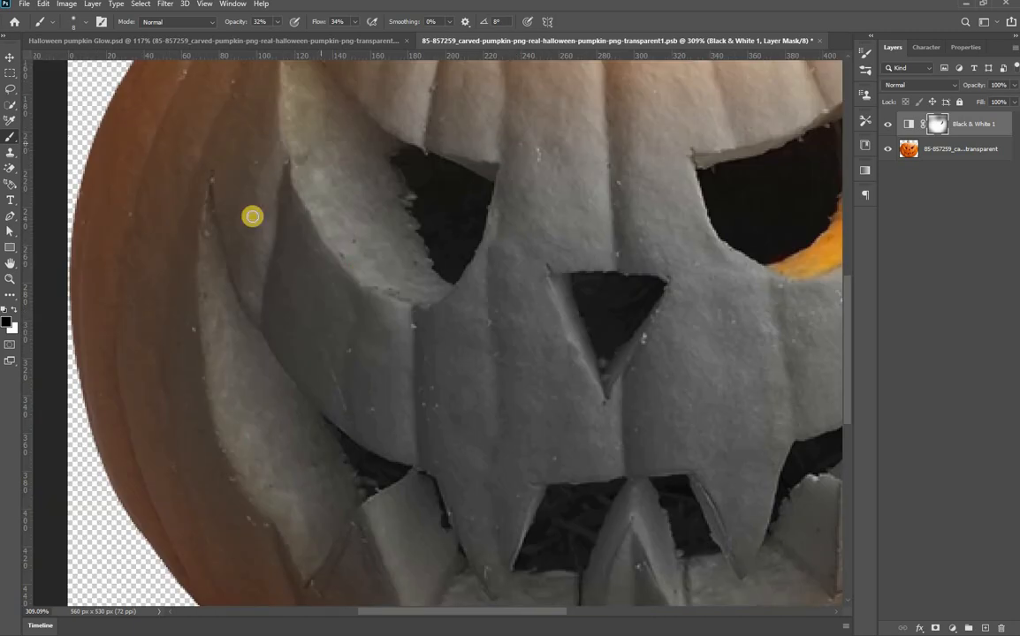
pyautogui.moveTo(243, 228)
pyautogui.mouseDown()
pyautogui.moveTo(276, 308)
pyautogui.moveTo(275, 296)
pyautogui.moveTo(337, 394)
pyautogui.moveTo(341, 364)
pyautogui.moveTo(378, 389)
pyautogui.moveTo(335, 364)
pyautogui.moveTo(329, 381)
pyautogui.moveTo(292, 221)
pyautogui.moveTo(265, 209)
pyautogui.moveTo(266, 220)
pyautogui.mouseUp()
pyautogui.moveTo(291, 275); pyautogui.dragTo(270, 207)
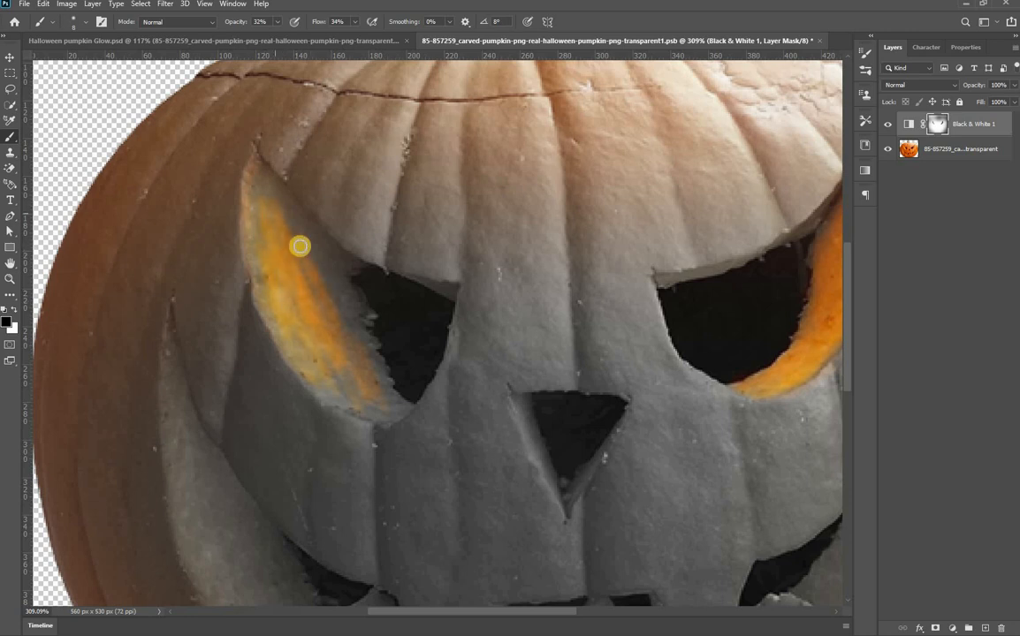
pyautogui.moveTo(300, 247)
pyautogui.mouseDown()
pyautogui.moveTo(347, 364)
pyautogui.moveTo(319, 318)
pyautogui.moveTo(362, 398)
pyautogui.moveTo(296, 363)
pyautogui.moveTo(387, 408)
pyautogui.moveTo(345, 360)
pyautogui.moveTo(340, 305)
pyautogui.moveTo(257, 204)
pyautogui.moveTo(272, 285)
pyautogui.moveTo(293, 329)
pyautogui.moveTo(310, 276)
pyautogui.moveTo(368, 394)
pyautogui.moveTo(388, 414)
pyautogui.mouseUp()
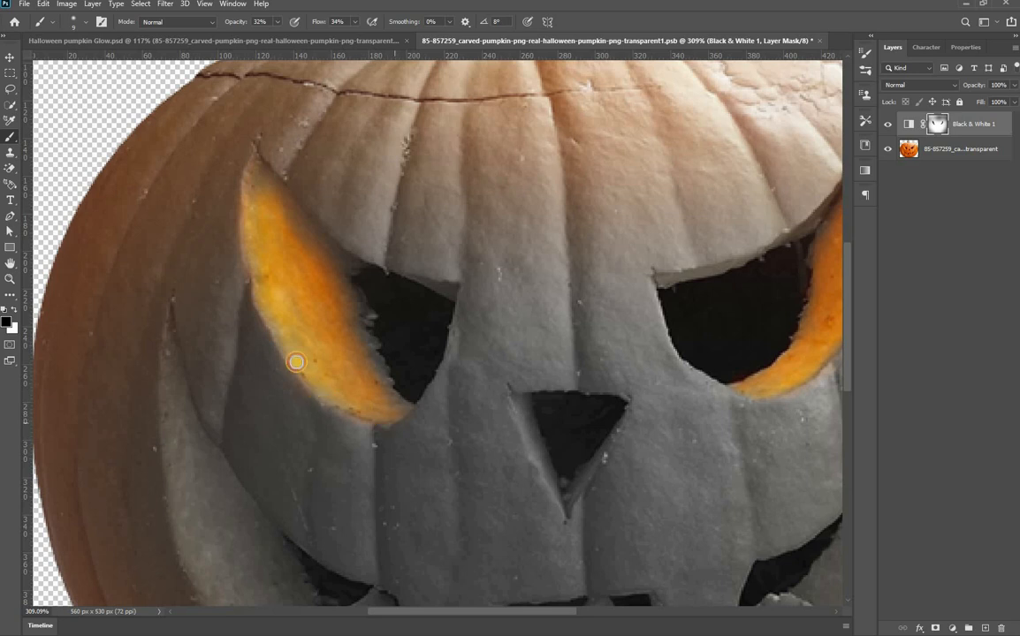
pyautogui.moveTo(296, 361)
pyautogui.mouseDown()
pyautogui.moveTo(263, 305)
pyautogui.moveTo(242, 229)
pyautogui.moveTo(254, 185)
pyautogui.moveTo(258, 209)
pyautogui.moveTo(255, 173)
pyautogui.moveTo(258, 289)
pyautogui.moveTo(295, 362)
pyautogui.moveTo(411, 401)
pyautogui.moveTo(305, 355)
pyautogui.moveTo(278, 262)
pyautogui.mouseUp()
pyautogui.moveTo(302, 351)
pyautogui.mouseDown()
pyautogui.moveTo(354, 317)
pyautogui.moveTo(378, 372)
pyautogui.mouseUp()
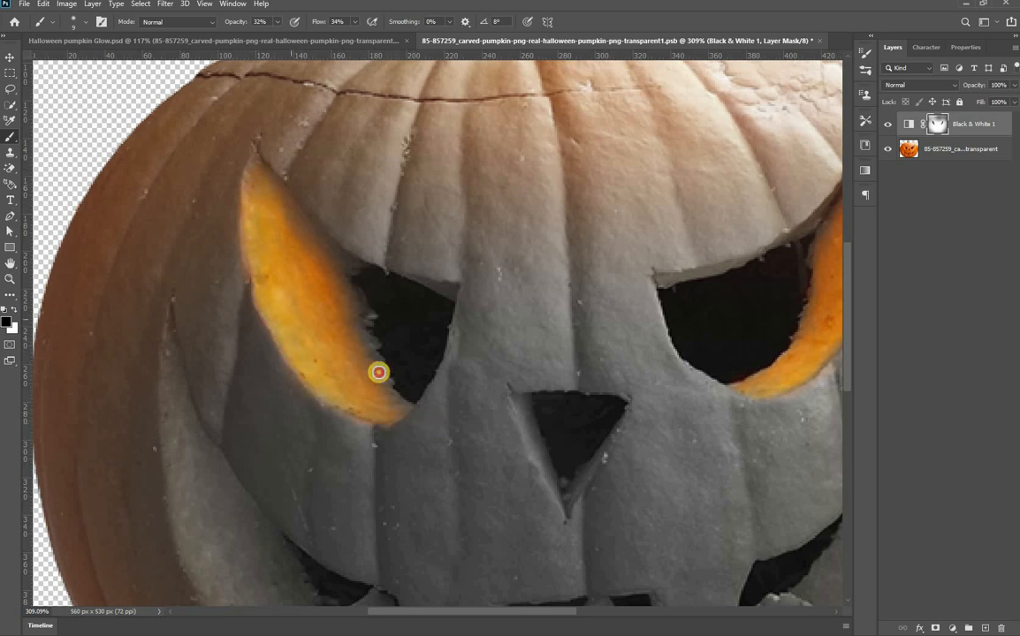
# Paint black on the Black & White mask along the left-hand eye's inner wall edge and upper rim to restore their orange
pyautogui.moveTo(400, 411)
pyautogui.mouseDown()
pyautogui.moveTo(352, 297)
pyautogui.moveTo(289, 257)
pyautogui.mouseUp()
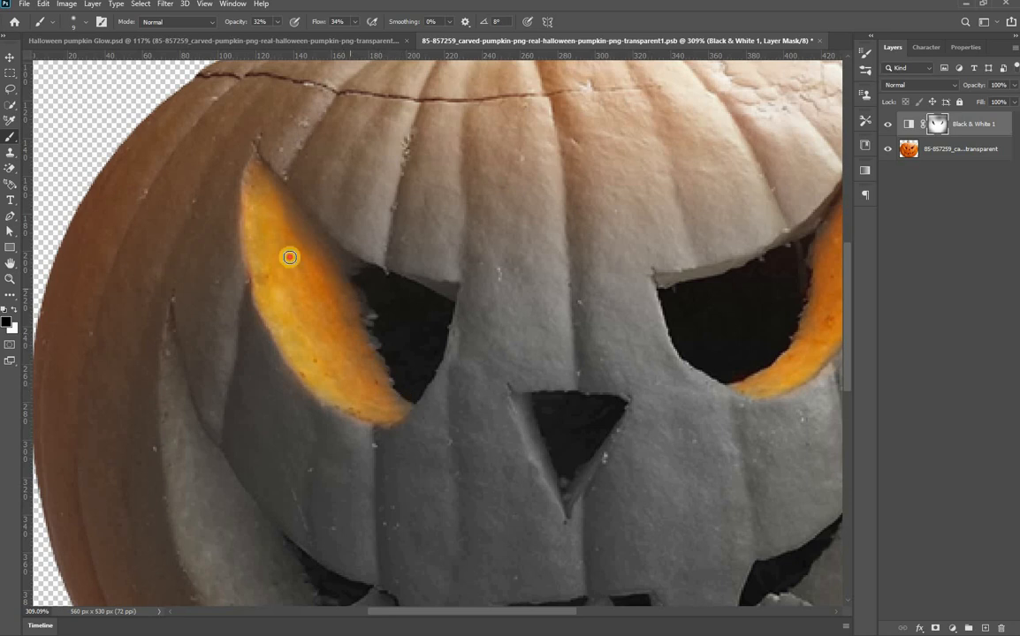
pyautogui.moveTo(343, 395)
pyautogui.mouseDown()
pyautogui.moveTo(367, 315)
pyautogui.moveTo(341, 282)
pyautogui.moveTo(387, 371)
pyautogui.moveTo(383, 390)
pyautogui.mouseUp()
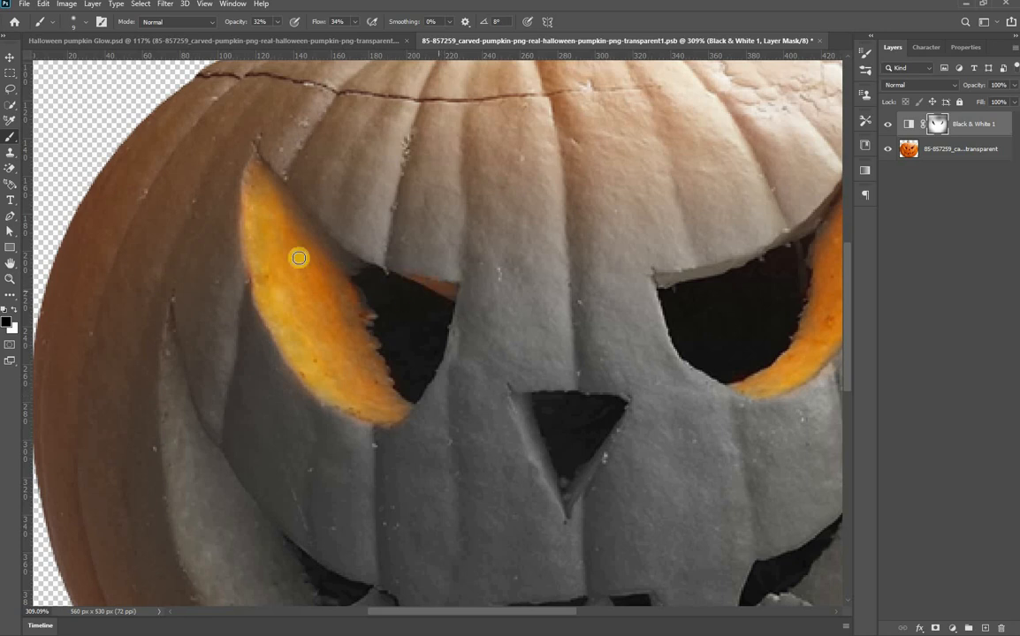
pyautogui.moveTo(428, 281)
pyautogui.mouseDown()
pyautogui.moveTo(451, 288)
pyautogui.moveTo(410, 282)
pyautogui.mouseUp()
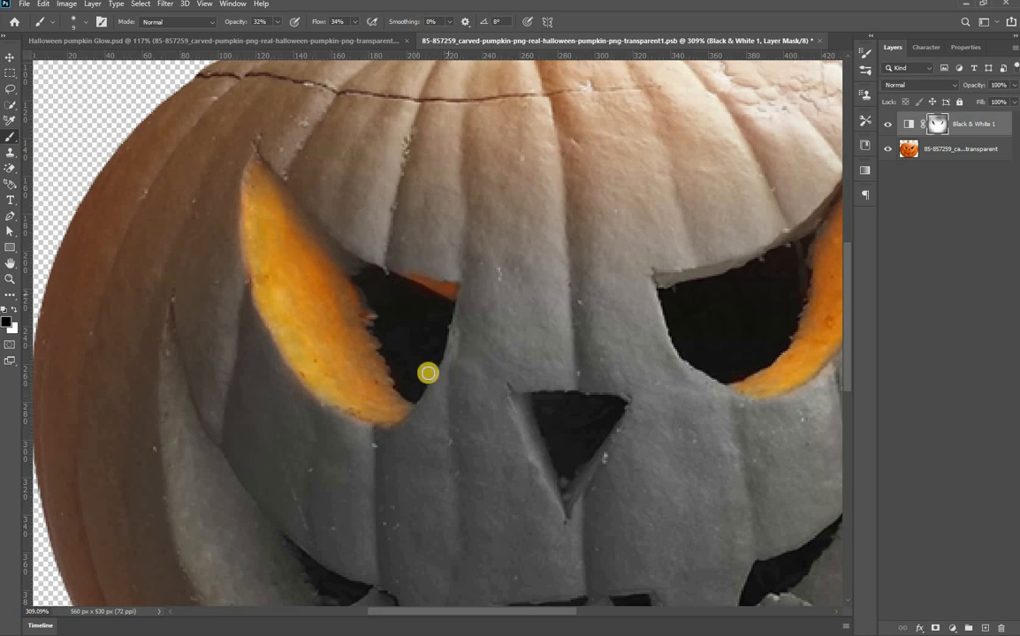
# Paint black on the Black & White mask over both carved inner walls of the nose to bring back their orange
pyautogui.scroll(-6, 403, 418)
pyautogui.scroll(10, 422, 345)
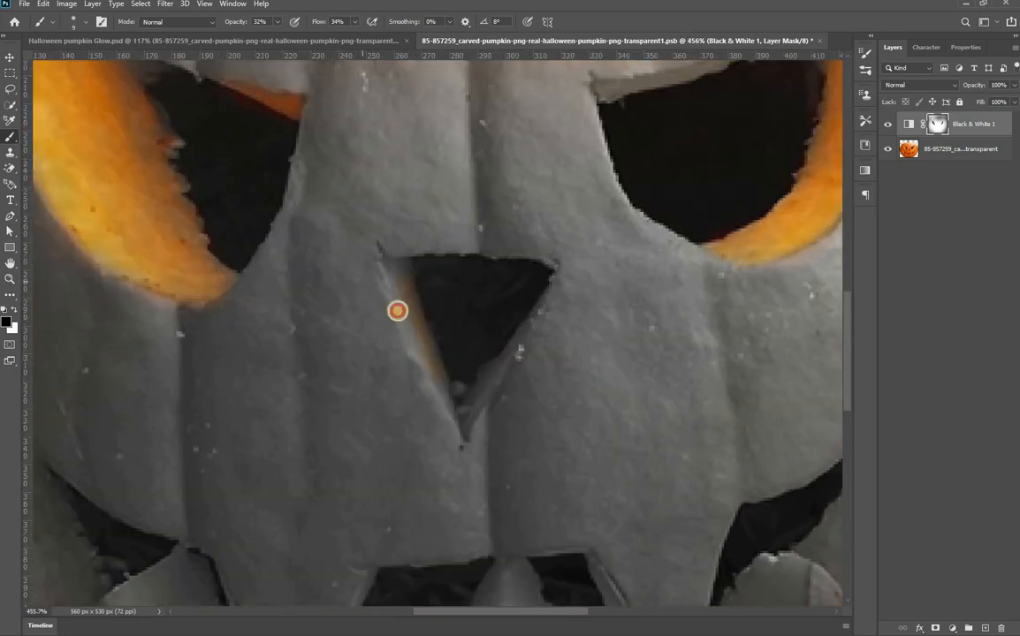
pyautogui.moveTo(396, 311)
pyautogui.mouseDown()
pyautogui.moveTo(444, 407)
pyautogui.moveTo(397, 267)
pyautogui.moveTo(428, 374)
pyautogui.moveTo(523, 333)
pyautogui.moveTo(473, 421)
pyautogui.moveTo(527, 320)
pyautogui.moveTo(465, 415)
pyautogui.moveTo(438, 369)
pyautogui.moveTo(452, 445)
pyautogui.mouseUp()
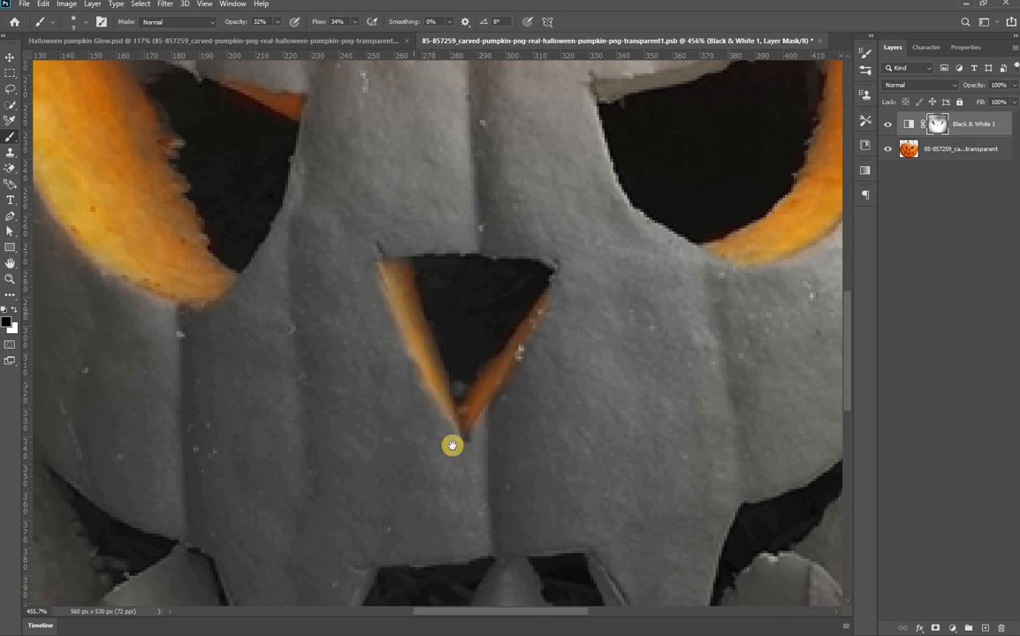
# Restore the orange of the mouth's right-hand corner wall by painting black on the Black & White mask, refining edges with a 10 px brush
pyautogui.scroll(-8, 326, 320)
pyautogui.scroll(5, 574, 433)
pyautogui.moveTo(665, 202)
pyautogui.mouseDown()
pyautogui.moveTo(621, 344)
pyautogui.moveTo(664, 233)
pyautogui.moveTo(580, 337)
pyautogui.moveTo(618, 311)
pyautogui.moveTo(581, 327)
pyautogui.mouseUp()
pyautogui.scroll(-3, 634, 438)
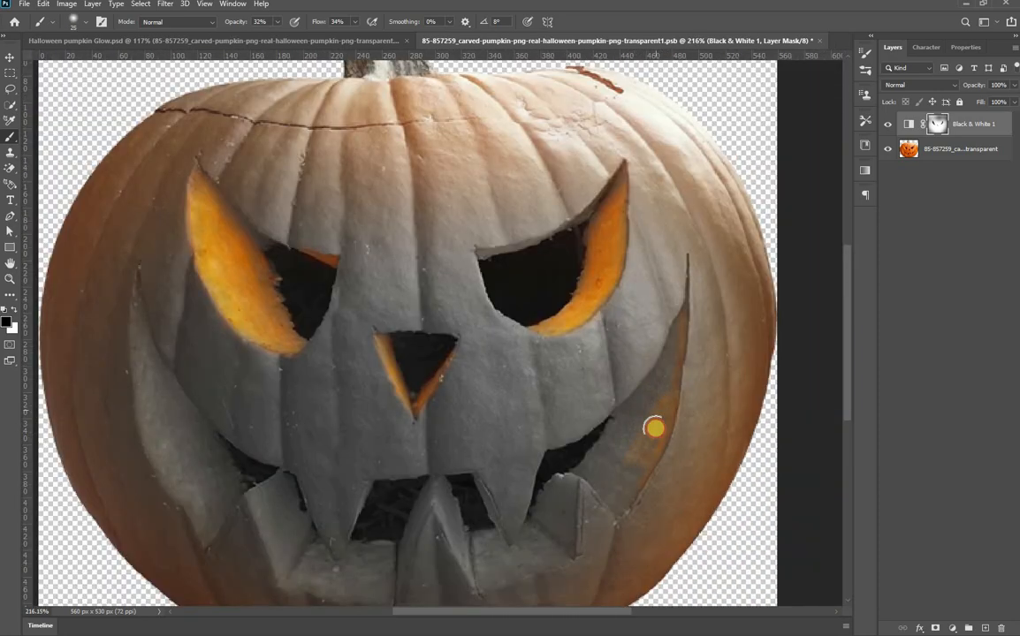
pyautogui.moveTo(621, 490)
pyautogui.mouseDown()
pyautogui.moveTo(672, 352)
pyautogui.moveTo(600, 466)
pyautogui.mouseUp()
pyautogui.scroll(3, 631, 450)
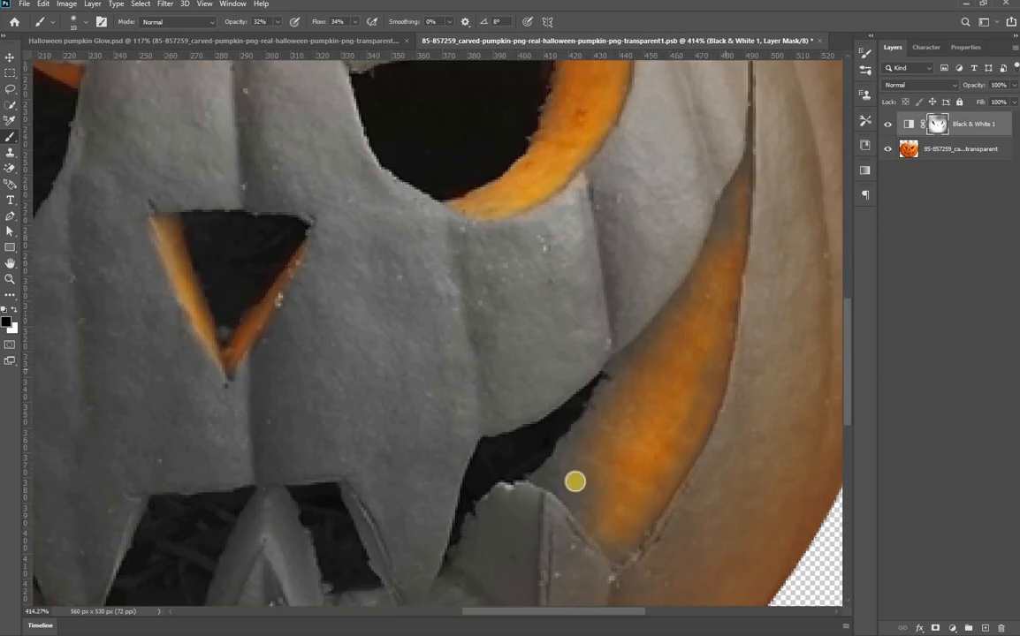
pyautogui.moveTo(611, 545); pyautogui.dragTo(614, 554)
pyautogui.moveTo(617, 370); pyautogui.dragTo(573, 434)
pyautogui.moveTo(608, 380)
pyautogui.mouseDown()
pyautogui.moveTo(539, 478)
pyautogui.moveTo(587, 497)
pyautogui.moveTo(570, 473)
pyautogui.moveTo(590, 506)
pyautogui.moveTo(640, 509)
pyautogui.moveTo(629, 423)
pyautogui.moveTo(650, 378)
pyautogui.mouseUp()
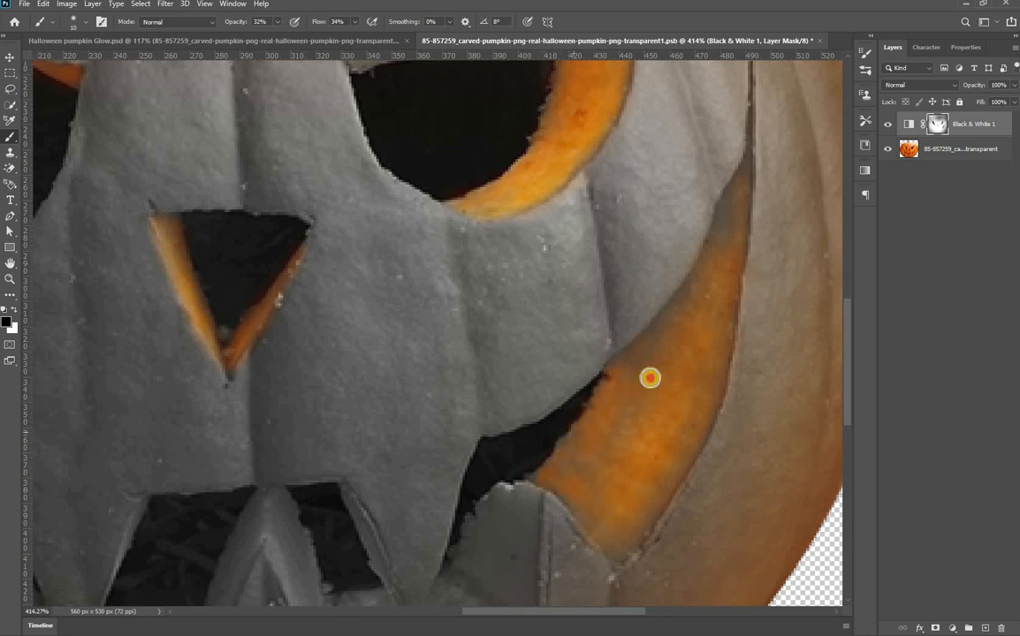
pyautogui.moveTo(564, 441); pyautogui.dragTo(668, 357)
pyautogui.moveTo(728, 208)
pyautogui.mouseDown()
pyautogui.moveTo(706, 272)
pyautogui.moveTo(651, 333)
pyautogui.mouseUp()
# Paint black on the mask over the carved wall beside the right-hand lower tooth to restore its orange
pyautogui.scroll(-6, 631, 425)
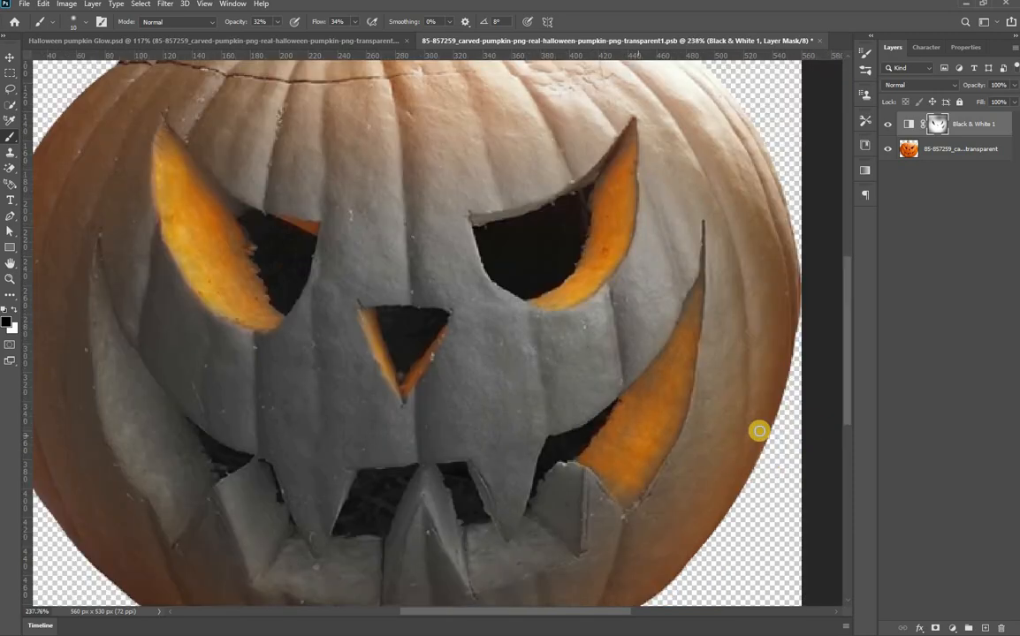
pyautogui.moveTo(694, 414)
pyautogui.mouseDown()
pyautogui.moveTo(737, 371)
pyautogui.moveTo(726, 416)
pyautogui.moveTo(705, 429)
pyautogui.moveTo(626, 404)
pyautogui.moveTo(598, 443)
pyautogui.mouseUp()
pyautogui.scroll(1, 680, 402)
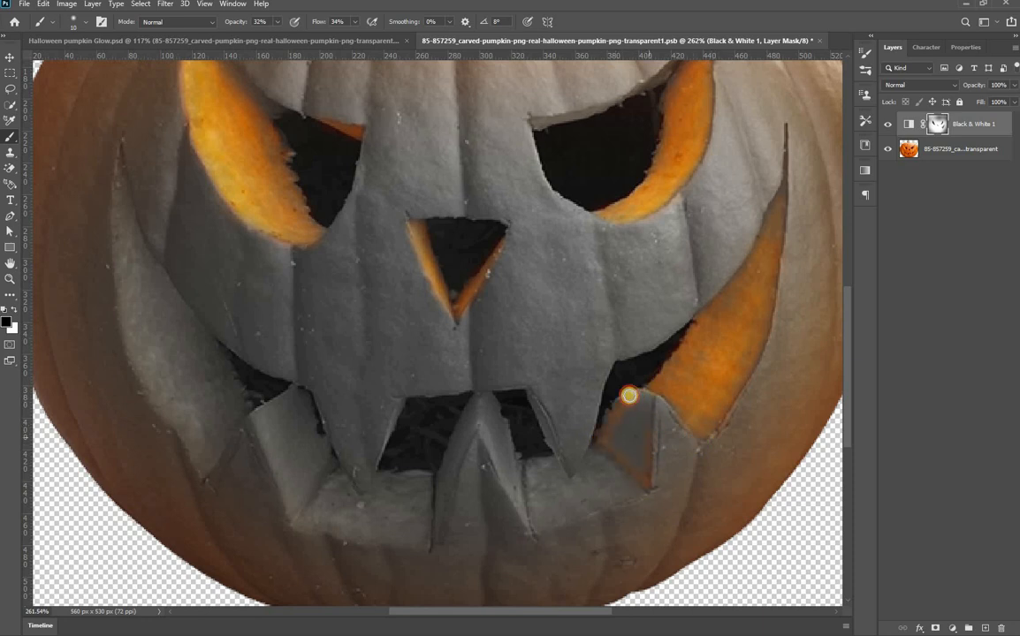
pyautogui.moveTo(632, 409)
pyautogui.mouseDown()
pyautogui.moveTo(603, 439)
pyautogui.moveTo(644, 491)
pyautogui.moveTo(643, 402)
pyautogui.moveTo(609, 448)
pyautogui.moveTo(645, 431)
pyautogui.moveTo(621, 442)
pyautogui.moveTo(637, 397)
pyautogui.moveTo(637, 420)
pyautogui.moveTo(626, 419)
pyautogui.moveTo(645, 453)
pyautogui.moveTo(638, 474)
pyautogui.moveTo(623, 441)
pyautogui.moveTo(610, 445)
pyautogui.moveTo(644, 461)
pyautogui.moveTo(611, 412)
pyautogui.moveTo(631, 451)
pyautogui.moveTo(626, 419)
pyautogui.moveTo(641, 457)
pyautogui.mouseUp()
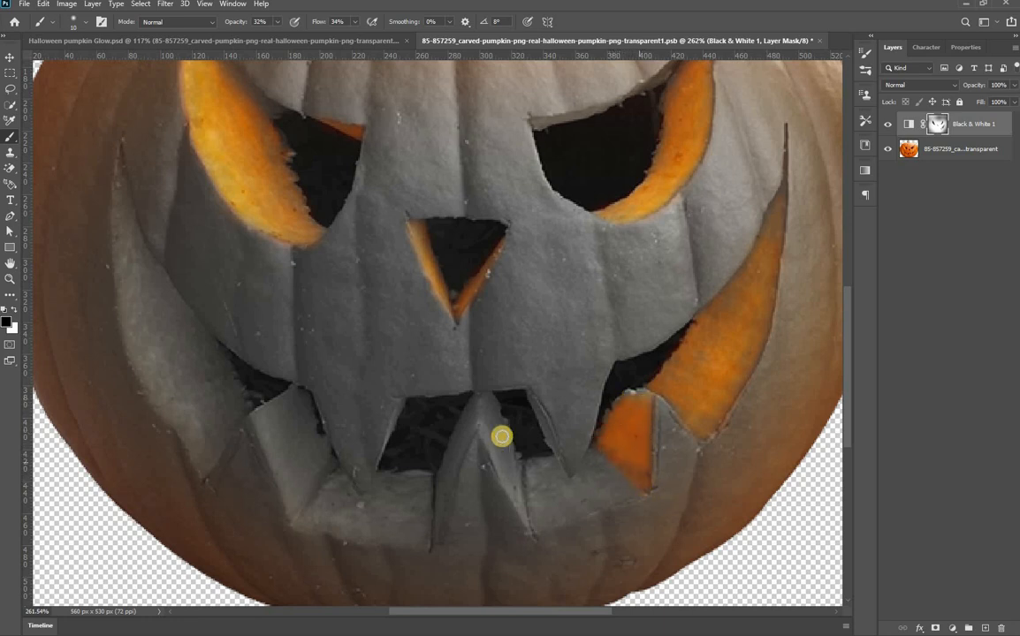
# Mask in orange on the centre tooth's right side, the adjoining lower mouth wall and the right-hand fang's inner edge
pyautogui.moveTo(483, 418); pyautogui.dragTo(521, 485)
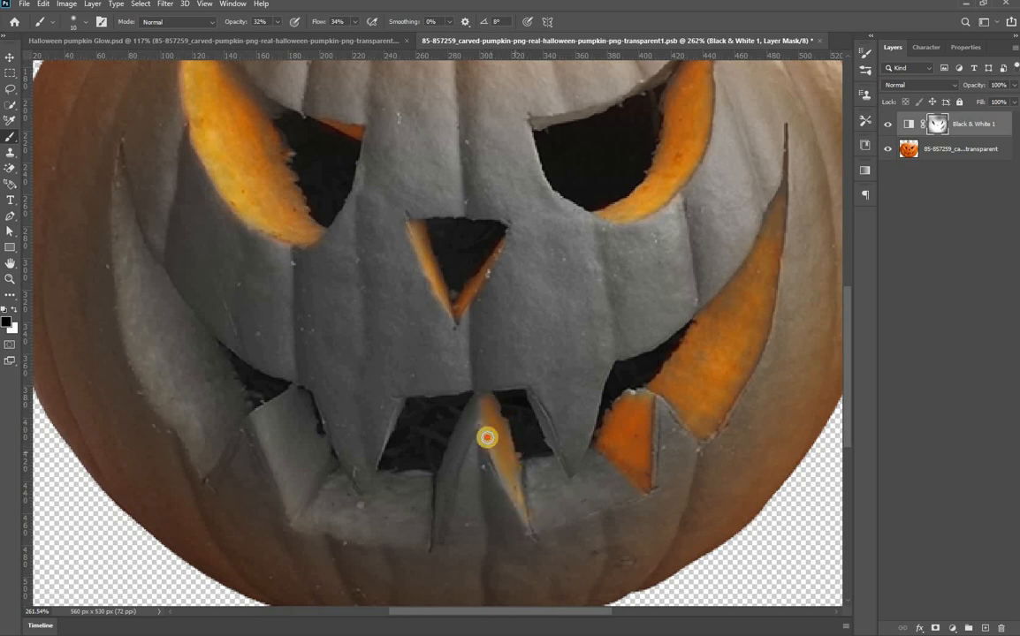
pyautogui.moveTo(502, 467); pyautogui.dragTo(534, 530)
pyautogui.moveTo(645, 490)
pyautogui.mouseDown()
pyautogui.moveTo(564, 497)
pyautogui.moveTo(546, 524)
pyautogui.moveTo(533, 514)
pyautogui.moveTo(540, 527)
pyautogui.moveTo(649, 494)
pyautogui.moveTo(591, 507)
pyautogui.moveTo(632, 489)
pyautogui.moveTo(574, 493)
pyautogui.moveTo(602, 469)
pyautogui.moveTo(592, 464)
pyautogui.moveTo(578, 486)
pyautogui.moveTo(600, 469)
pyautogui.moveTo(639, 495)
pyautogui.moveTo(609, 499)
pyautogui.moveTo(607, 472)
pyautogui.mouseUp()
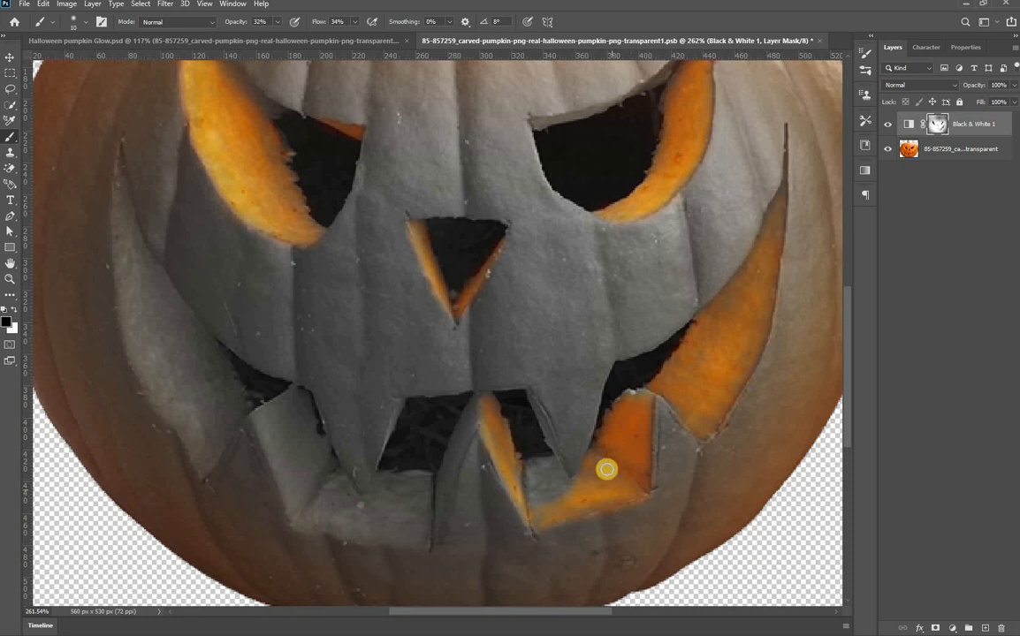
pyautogui.moveTo(529, 471)
pyautogui.mouseDown()
pyautogui.moveTo(554, 483)
pyautogui.moveTo(546, 470)
pyautogui.moveTo(539, 481)
pyautogui.moveTo(556, 497)
pyautogui.moveTo(562, 473)
pyautogui.moveTo(562, 492)
pyautogui.moveTo(580, 484)
pyautogui.moveTo(567, 505)
pyautogui.moveTo(585, 485)
pyautogui.mouseUp()
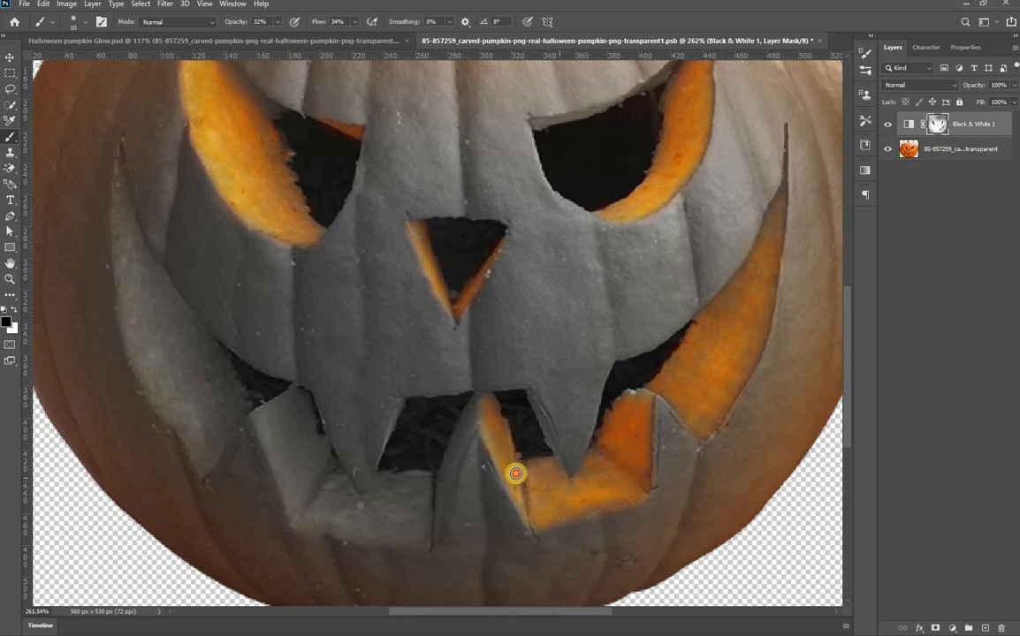
pyautogui.scroll(3, 528, 398)
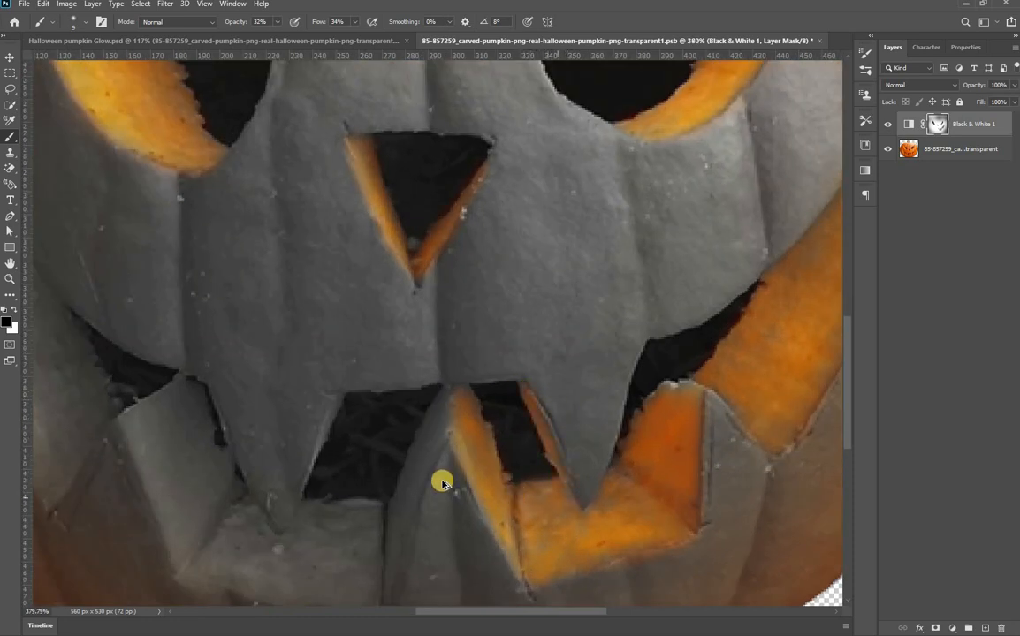
# Paint black on the mask over the centre tooth's left side and the lower mouth wall to its left to restore orange
pyautogui.scroll(-6, 471, 491)
pyautogui.scroll(1, 471, 492)
pyautogui.press('v')
pyautogui.scroll(3, 542, 459)
pyautogui.scroll(2, 599, 407)
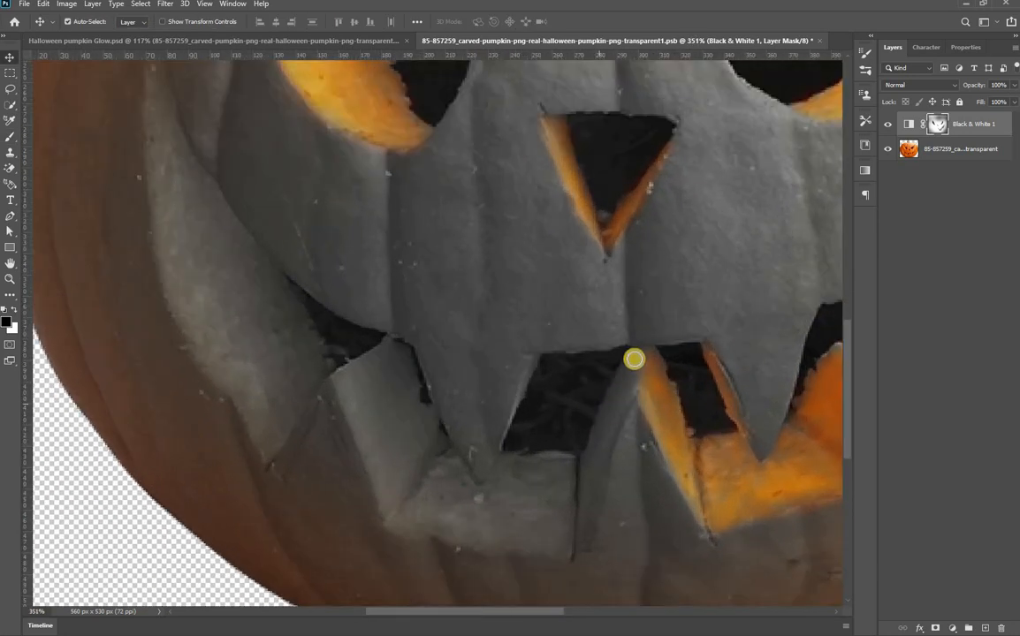
pyautogui.press('b')
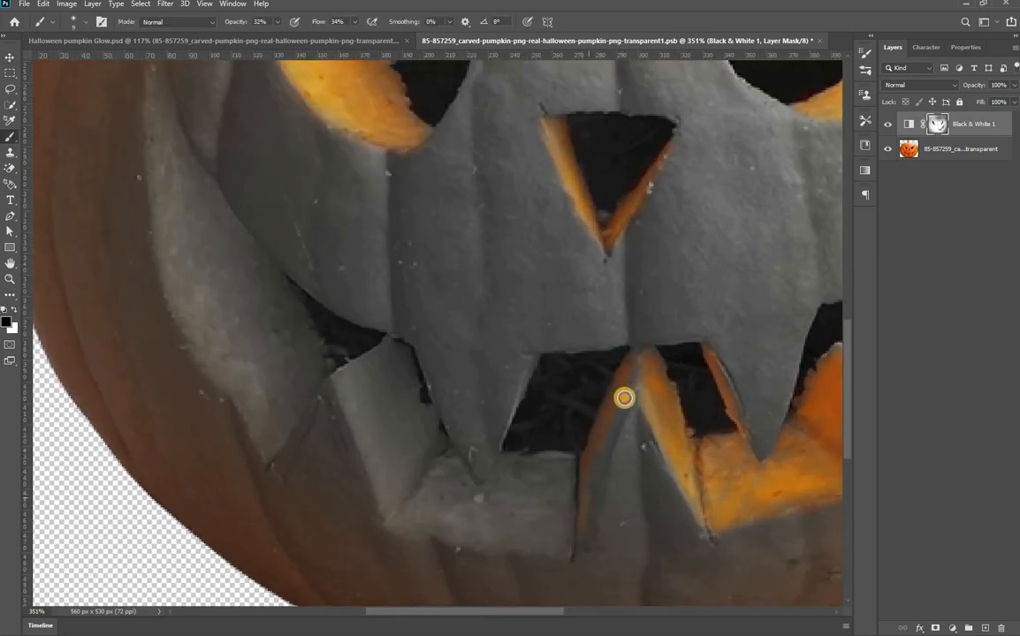
pyautogui.moveTo(624, 399)
pyautogui.mouseDown()
pyautogui.moveTo(583, 494)
pyautogui.moveTo(610, 425)
pyautogui.moveTo(578, 476)
pyautogui.moveTo(588, 516)
pyautogui.moveTo(568, 545)
pyautogui.moveTo(394, 521)
pyautogui.moveTo(431, 471)
pyautogui.moveTo(423, 521)
pyautogui.moveTo(404, 523)
pyautogui.moveTo(554, 543)
pyautogui.moveTo(570, 521)
pyautogui.moveTo(506, 448)
pyautogui.moveTo(471, 492)
pyautogui.moveTo(484, 492)
pyautogui.moveTo(445, 460)
pyautogui.moveTo(433, 498)
pyautogui.moveTo(440, 482)
pyautogui.moveTo(411, 520)
pyautogui.moveTo(398, 514)
pyautogui.moveTo(508, 515)
pyautogui.moveTo(451, 487)
pyautogui.moveTo(440, 517)
pyautogui.moveTo(456, 478)
pyautogui.moveTo(464, 519)
pyautogui.moveTo(506, 494)
pyautogui.moveTo(512, 448)
pyautogui.moveTo(514, 466)
pyautogui.moveTo(478, 503)
pyautogui.moveTo(433, 504)
pyautogui.moveTo(486, 507)
pyautogui.moveTo(496, 493)
pyautogui.moveTo(442, 482)
pyautogui.moveTo(474, 521)
pyautogui.moveTo(526, 512)
pyautogui.moveTo(511, 484)
pyautogui.moveTo(504, 492)
pyautogui.moveTo(518, 496)
pyautogui.moveTo(491, 512)
pyautogui.moveTo(452, 484)
pyautogui.moveTo(418, 488)
pyautogui.moveTo(430, 475)
pyautogui.moveTo(434, 509)
pyautogui.moveTo(464, 530)
pyautogui.mouseUp()
pyautogui.keyDown('alt'); pyautogui.rightClick(507, 493); pyautogui.keyUp('alt')
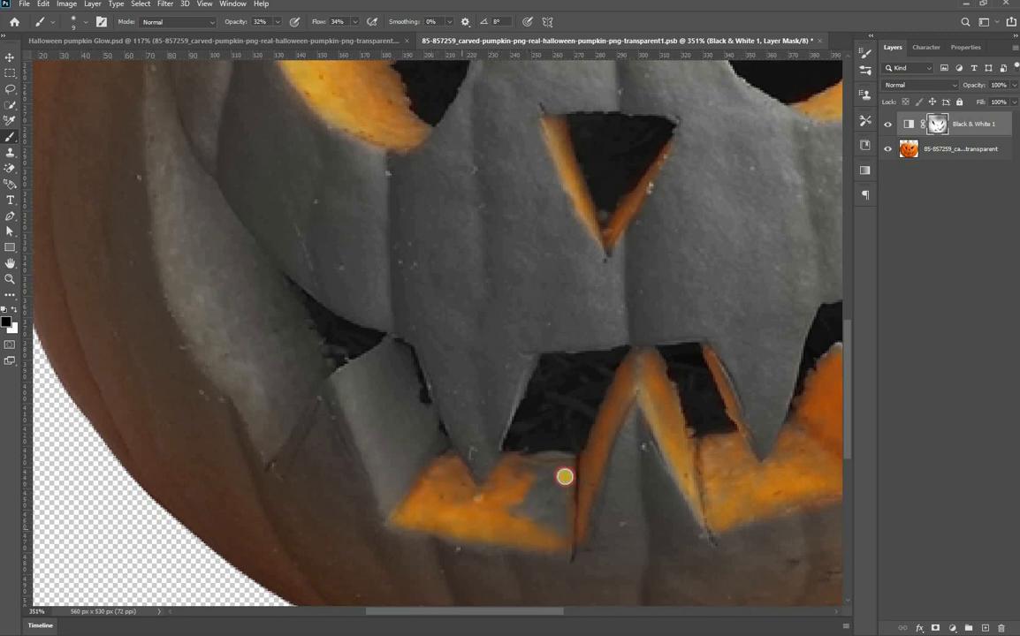
pyautogui.moveTo(564, 478); pyautogui.dragTo(558, 472)
pyautogui.moveTo(554, 531)
pyautogui.mouseDown()
pyautogui.moveTo(552, 471)
pyautogui.moveTo(536, 507)
pyautogui.moveTo(536, 474)
pyautogui.moveTo(519, 459)
pyautogui.moveTo(535, 514)
pyautogui.moveTo(515, 511)
pyautogui.moveTo(525, 519)
pyautogui.moveTo(536, 493)
pyautogui.moveTo(548, 527)
pyautogui.moveTo(564, 518)
pyautogui.moveTo(563, 460)
pyautogui.moveTo(533, 460)
pyautogui.moveTo(559, 473)
pyautogui.moveTo(487, 513)
pyautogui.moveTo(397, 524)
pyautogui.moveTo(518, 533)
pyautogui.moveTo(571, 553)
pyautogui.moveTo(555, 498)
pyautogui.mouseUp()
# Restore orange along the left-hand fang's thin inner edge by painting black on the mask with a 3 px brush
pyautogui.hotkey('ctrl', '0')
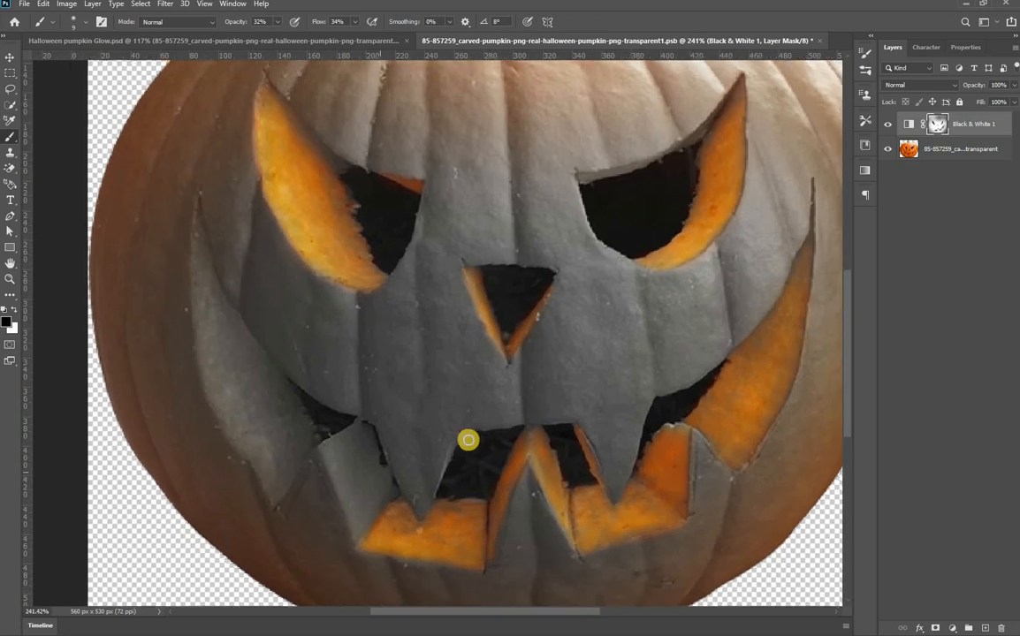
pyautogui.scroll(2, 464, 439)
pyautogui.moveTo(446, 479)
pyautogui.mouseDown()
pyautogui.moveTo(458, 435)
pyautogui.moveTo(448, 471)
pyautogui.mouseUp()
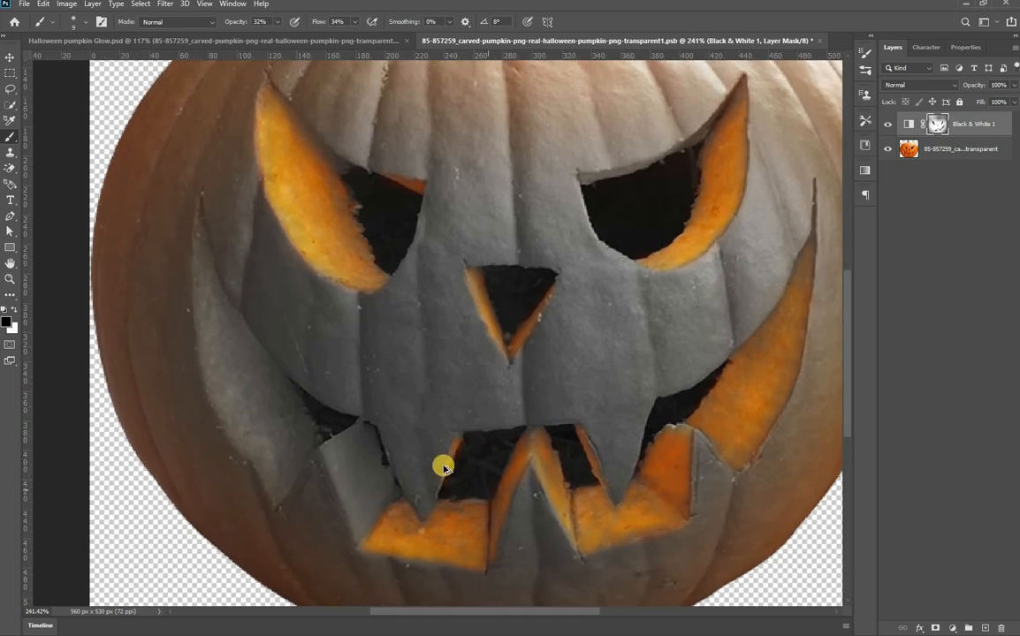
pyautogui.scroll(4, 485, 423)
pyautogui.moveTo(448, 503); pyautogui.dragTo(461, 436)
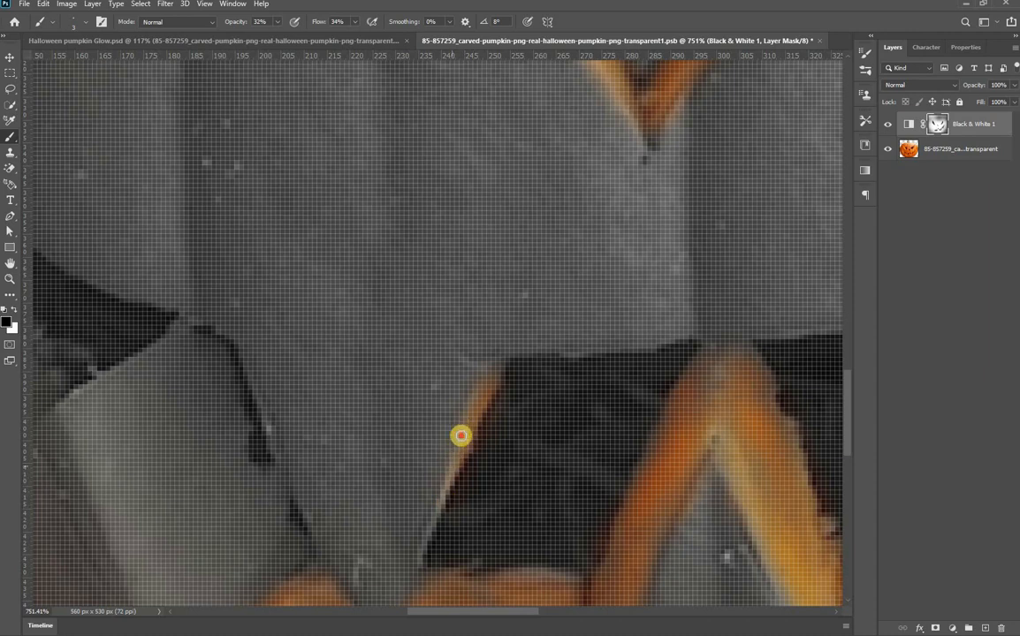
pyautogui.moveTo(439, 514)
pyautogui.mouseDown()
pyautogui.moveTo(446, 471)
pyautogui.moveTo(434, 528)
pyautogui.moveTo(483, 388)
pyautogui.moveTo(448, 509)
pyautogui.mouseUp()
pyautogui.scroll(-4, 448, 509)
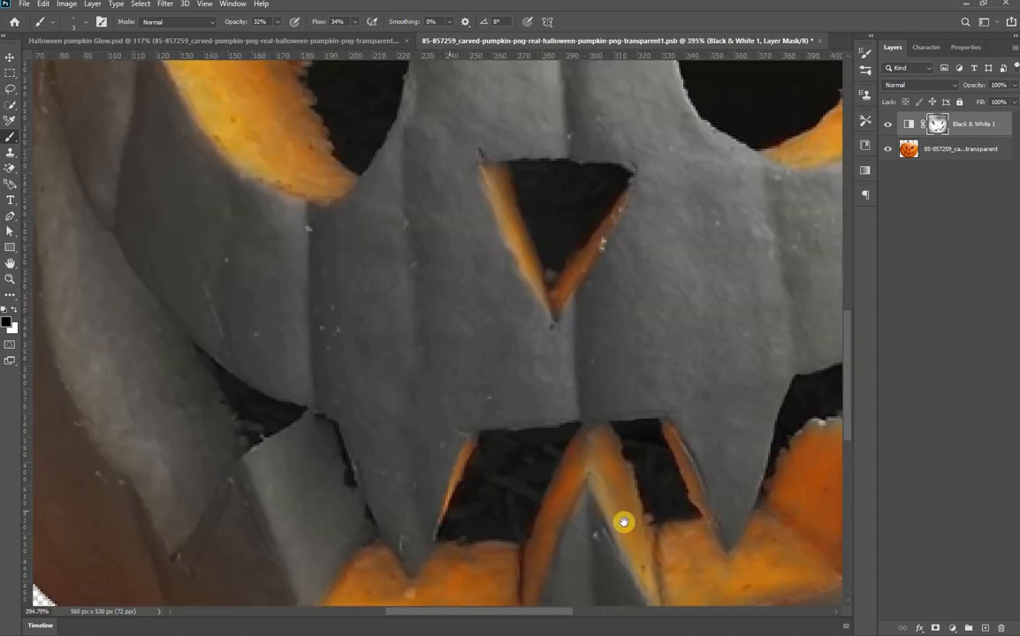
# Paint black on the mask over the left-hand lower tooth's carved wall and touch up the centre tooth's left side in orange
pyautogui.scroll(1, 562, 510)
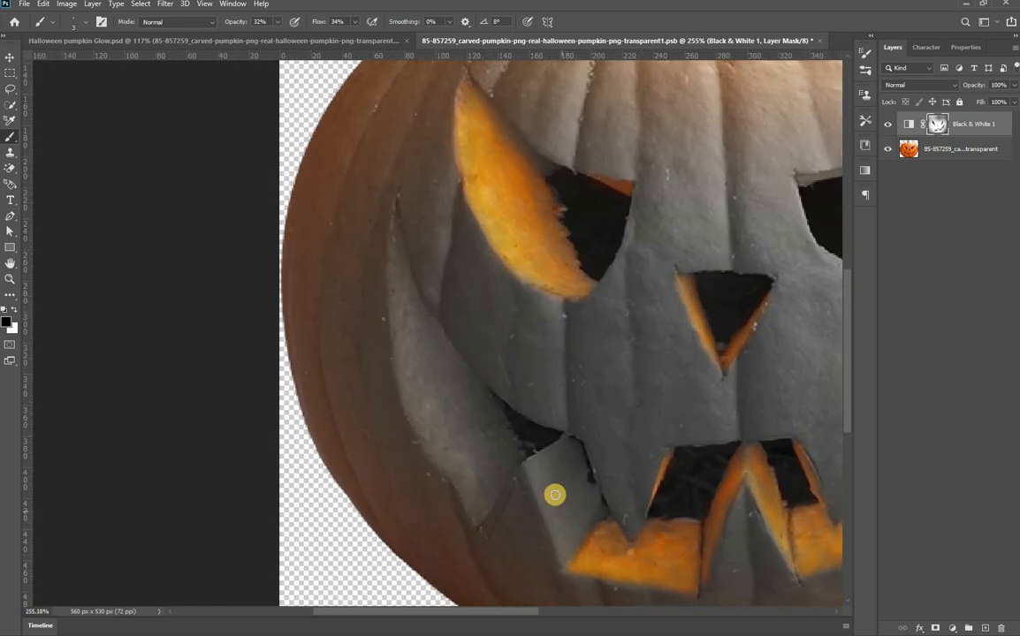
pyautogui.moveTo(553, 494); pyautogui.dragTo(532, 475)
pyautogui.moveTo(574, 445)
pyautogui.mouseDown()
pyautogui.moveTo(602, 517)
pyautogui.moveTo(584, 540)
pyautogui.moveTo(592, 516)
pyautogui.moveTo(555, 492)
pyautogui.moveTo(544, 511)
pyautogui.moveTo(561, 553)
pyautogui.mouseUp()
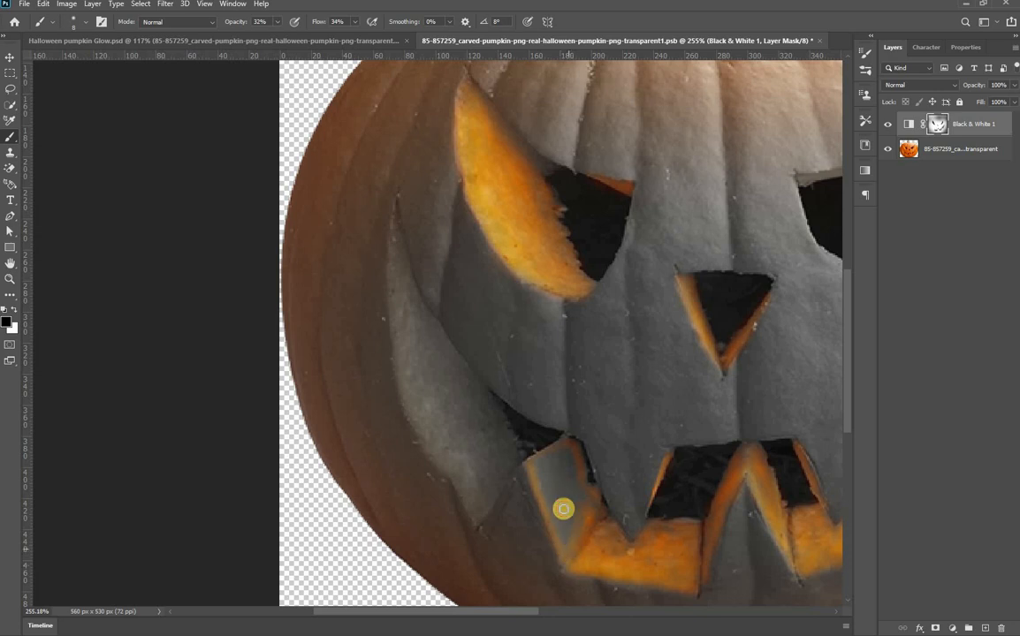
pyautogui.moveTo(560, 489)
pyautogui.mouseDown()
pyautogui.moveTo(561, 536)
pyautogui.moveTo(533, 463)
pyautogui.moveTo(559, 474)
pyautogui.moveTo(560, 463)
pyautogui.moveTo(569, 512)
pyautogui.mouseUp()
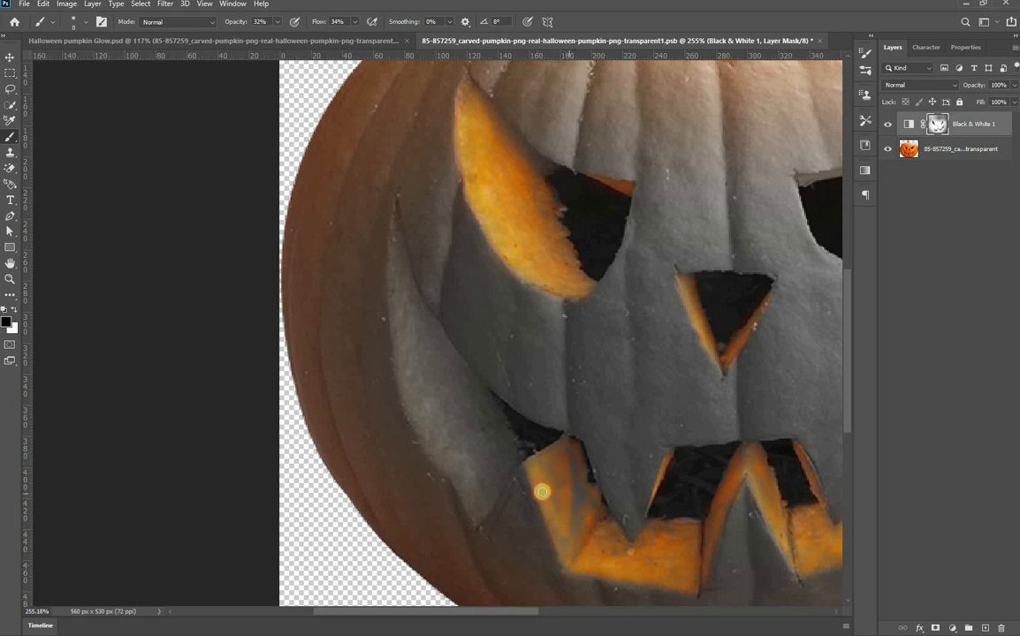
pyautogui.moveTo(571, 473)
pyautogui.mouseDown()
pyautogui.moveTo(574, 526)
pyautogui.moveTo(581, 519)
pyautogui.moveTo(577, 476)
pyautogui.moveTo(570, 550)
pyautogui.moveTo(546, 493)
pyautogui.moveTo(563, 545)
pyautogui.moveTo(550, 498)
pyautogui.moveTo(575, 482)
pyautogui.moveTo(579, 541)
pyautogui.mouseUp()
pyautogui.moveTo(568, 496)
pyautogui.mouseDown()
pyautogui.moveTo(572, 458)
pyautogui.moveTo(577, 482)
pyautogui.moveTo(550, 458)
pyautogui.moveTo(562, 445)
pyautogui.moveTo(539, 451)
pyautogui.moveTo(541, 478)
pyautogui.moveTo(576, 515)
pyautogui.mouseUp()
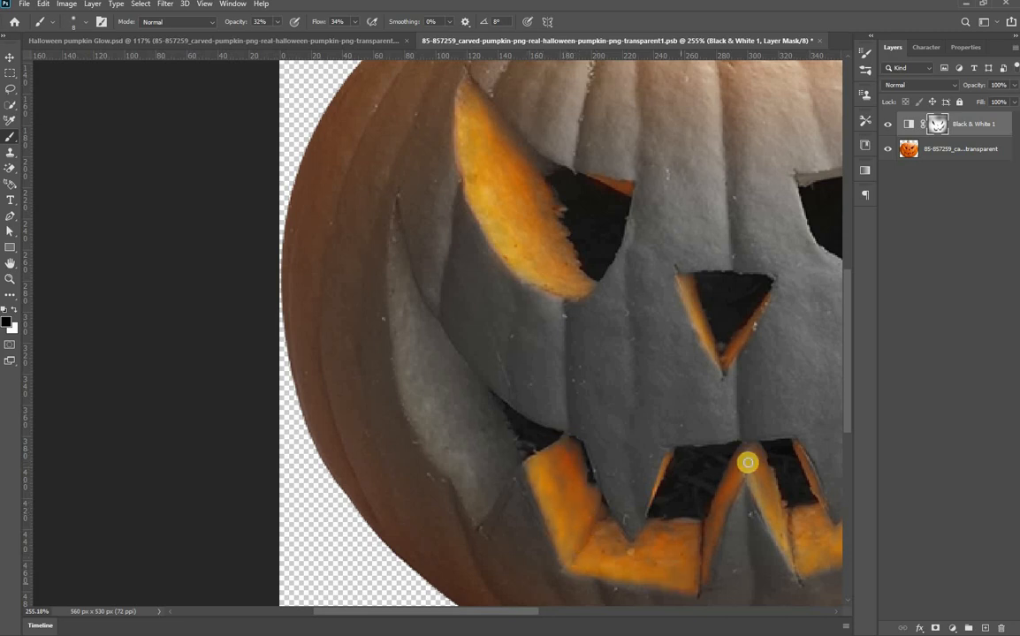
pyautogui.moveTo(736, 476); pyautogui.dragTo(712, 511)
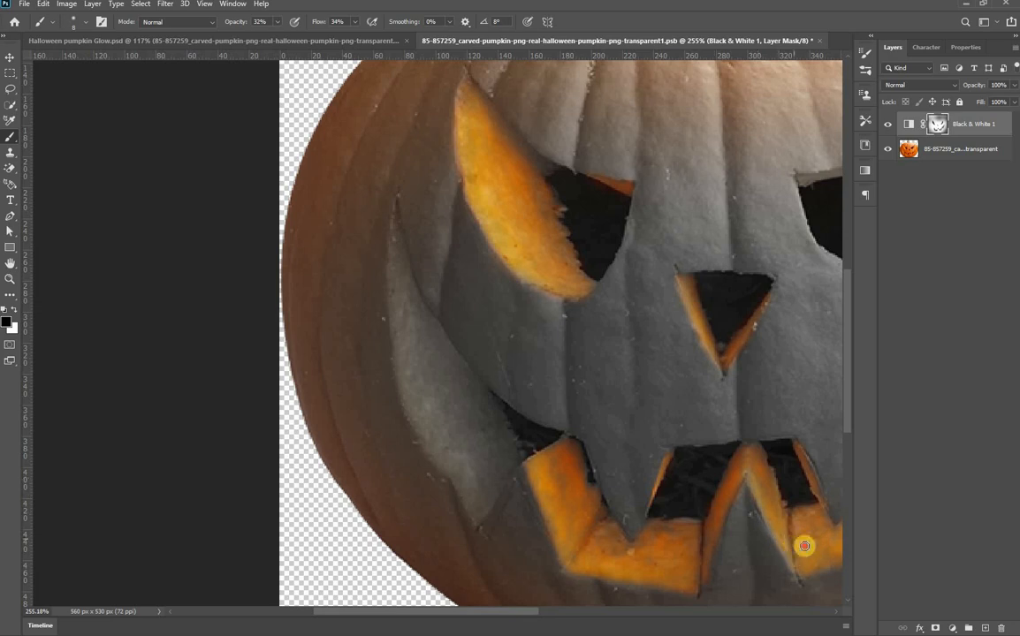
# Restore the orange of the mouth's left-hand corner wall by painting black on the Black & White mask with a 20 px brush
pyautogui.scroll(-2, 546, 474)
pyautogui.hscroll(-3, 567, 341)
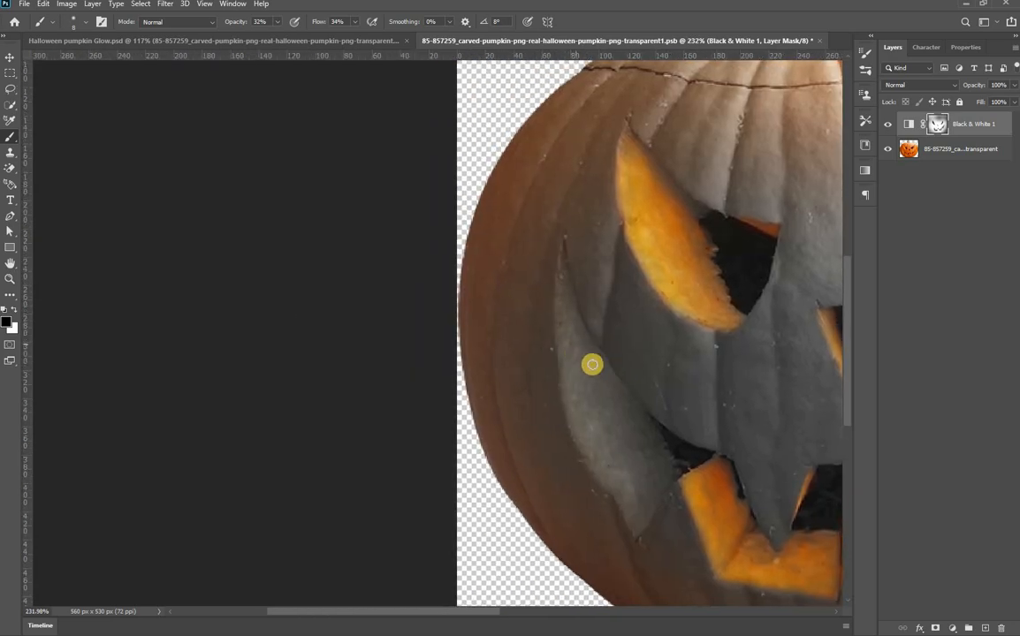
pyautogui.moveTo(574, 372)
pyautogui.mouseDown()
pyautogui.moveTo(649, 489)
pyautogui.moveTo(631, 505)
pyautogui.moveTo(584, 429)
pyautogui.moveTo(568, 314)
pyautogui.moveTo(573, 406)
pyautogui.moveTo(581, 346)
pyautogui.moveTo(630, 442)
pyautogui.mouseUp()
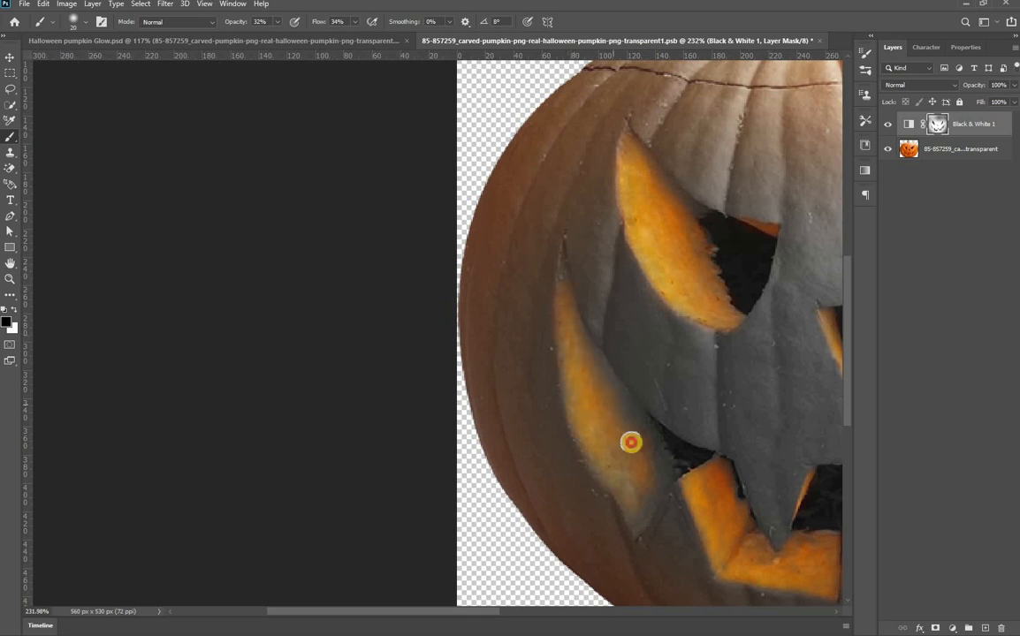
pyautogui.moveTo(573, 411)
pyautogui.mouseDown()
pyautogui.moveTo(637, 531)
pyautogui.moveTo(644, 480)
pyautogui.moveTo(663, 468)
pyautogui.moveTo(645, 519)
pyautogui.moveTo(643, 437)
pyautogui.moveTo(626, 414)
pyautogui.moveTo(608, 432)
pyautogui.moveTo(636, 435)
pyautogui.moveTo(602, 427)
pyautogui.mouseUp()
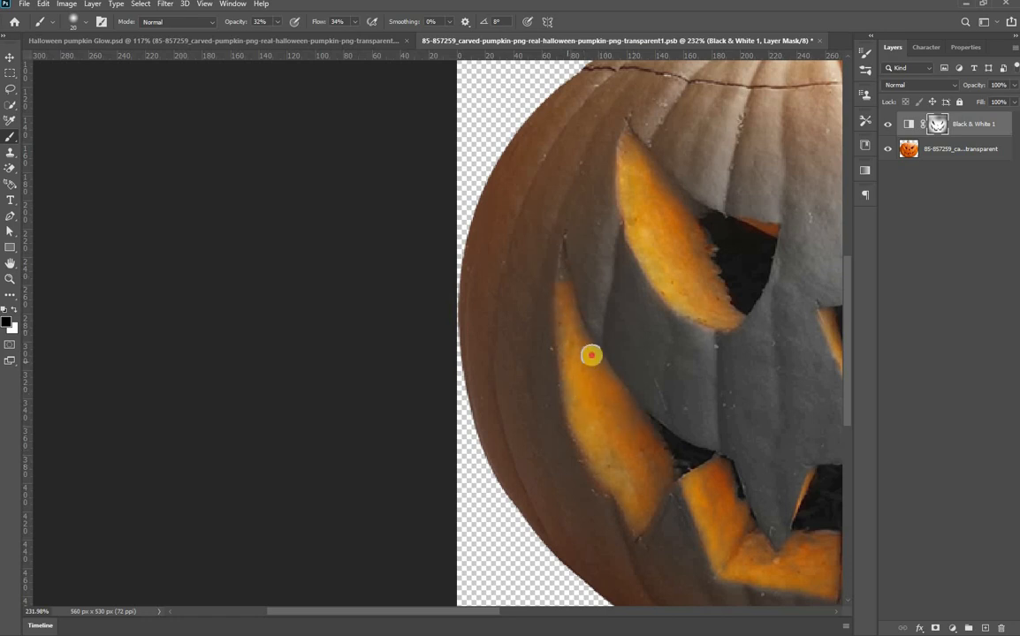
pyautogui.moveTo(592, 356); pyautogui.dragTo(590, 362)
pyautogui.hotkey('ctrl', '0')
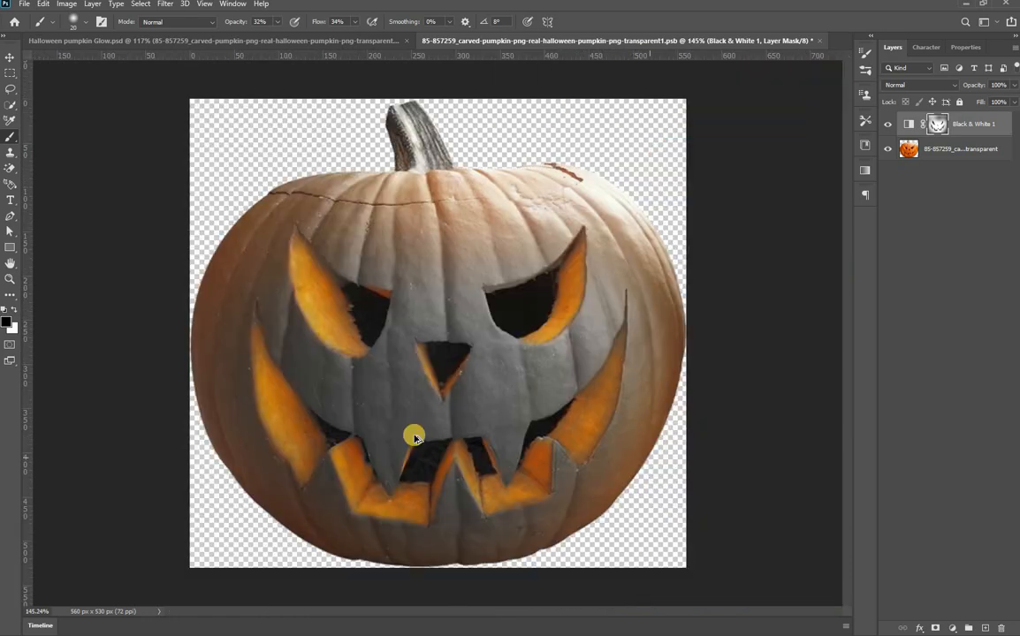
# Paint black with a small brush on the mask along the right-hand eye's upper rim to restore its orange up to the outer tip
pyautogui.scroll(5, 489, 341)
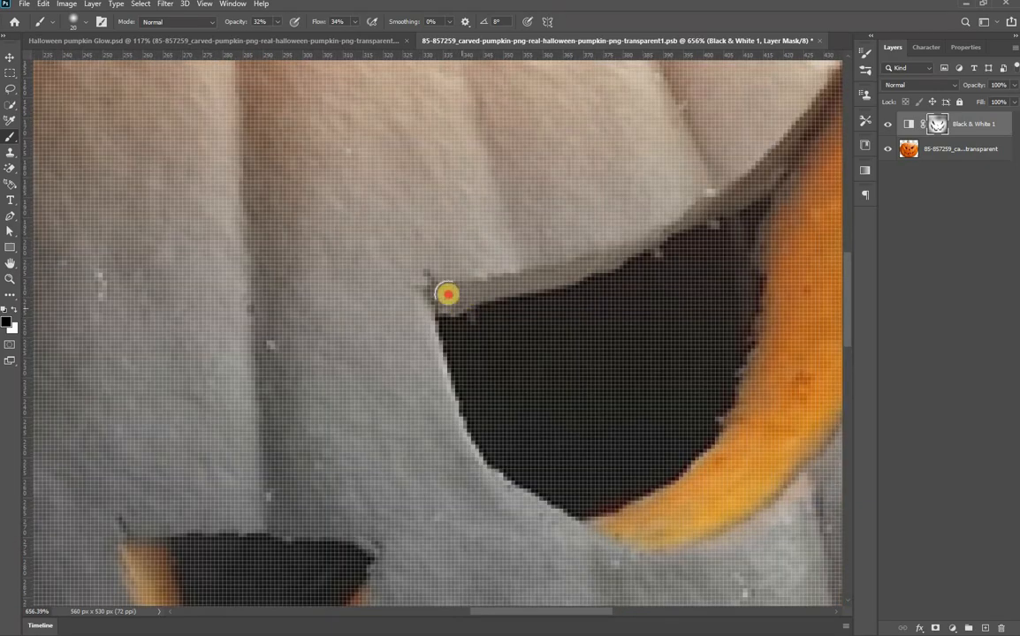
pyautogui.moveTo(470, 297)
pyautogui.mouseDown()
pyautogui.moveTo(559, 278)
pyautogui.moveTo(440, 296)
pyautogui.moveTo(598, 269)
pyautogui.moveTo(520, 335)
pyautogui.moveTo(581, 303)
pyautogui.moveTo(507, 360)
pyautogui.mouseUp()
pyautogui.scroll(3, 600, 271)
pyautogui.hscroll(5, 601, 271)
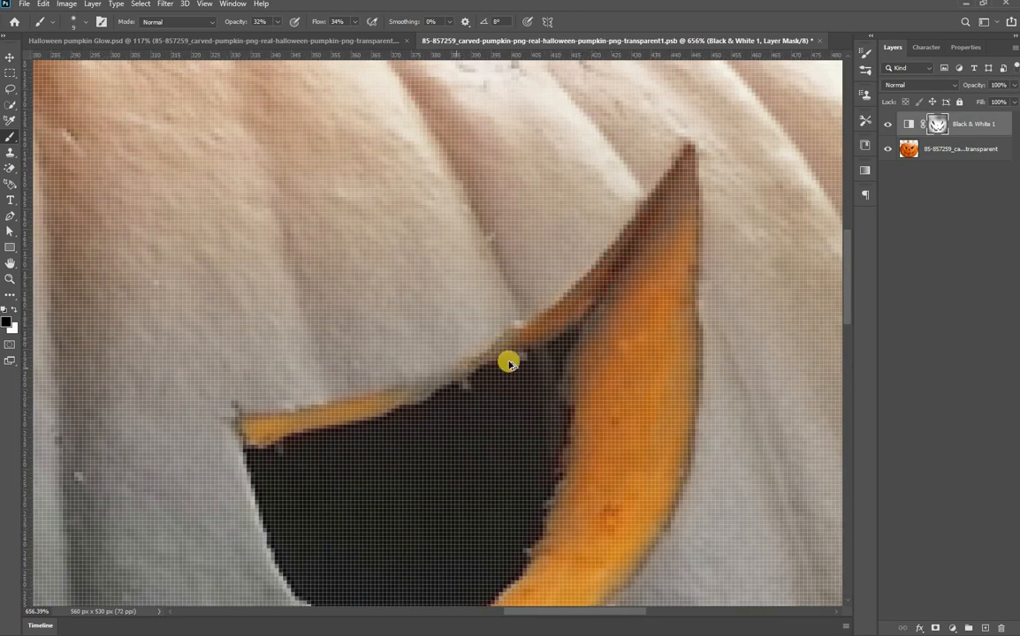
pyautogui.scroll(-2, 564, 379)
pyautogui.hscroll(-2, 564, 380)
pyautogui.moveTo(587, 369)
pyautogui.mouseDown()
pyautogui.moveTo(512, 391)
pyautogui.moveTo(672, 322)
pyautogui.mouseUp()
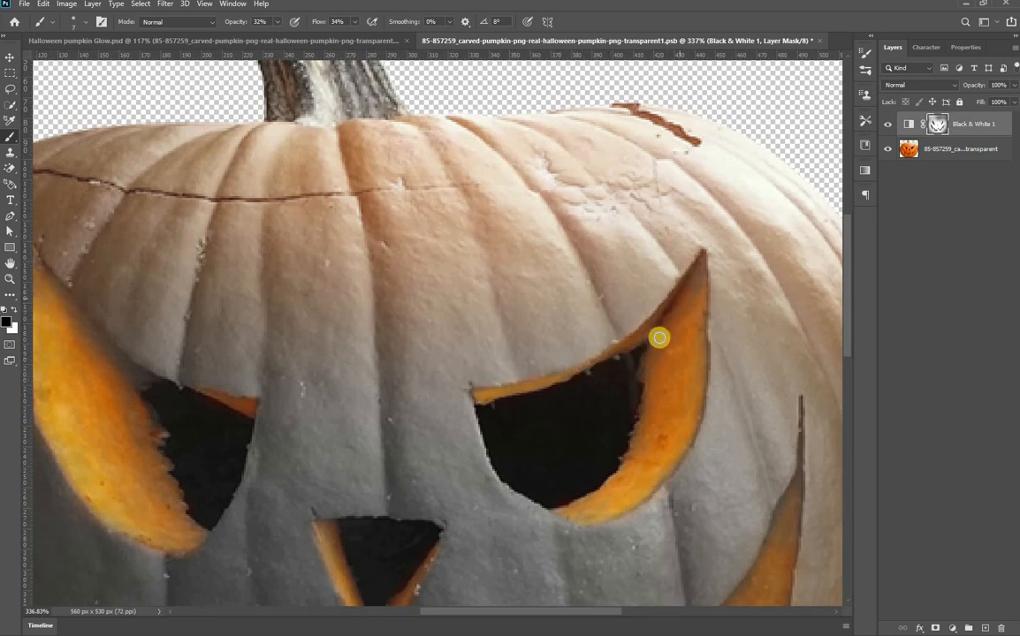
pyautogui.scroll(-1, 396, 362)
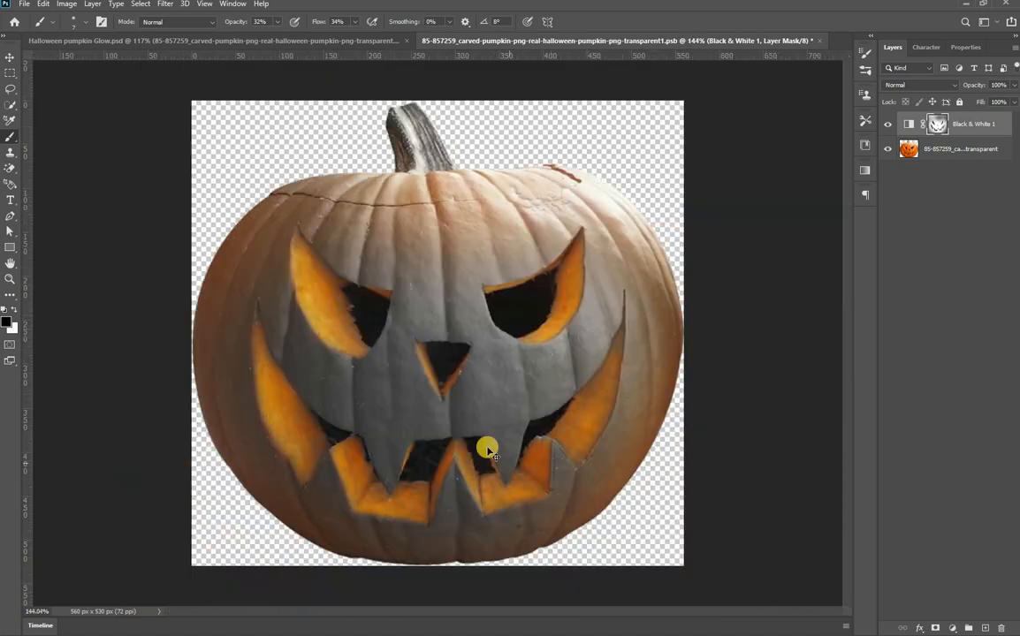
# Save and close the pumpkin smart object's contents to update the Halloween composition
pyautogui.scroll(-2, 469, 447)
pyautogui.hotkey('ctrl', 's')
pyautogui.hotkey('ctrl', 'w')
pyautogui.scroll(-3, 434, 434)
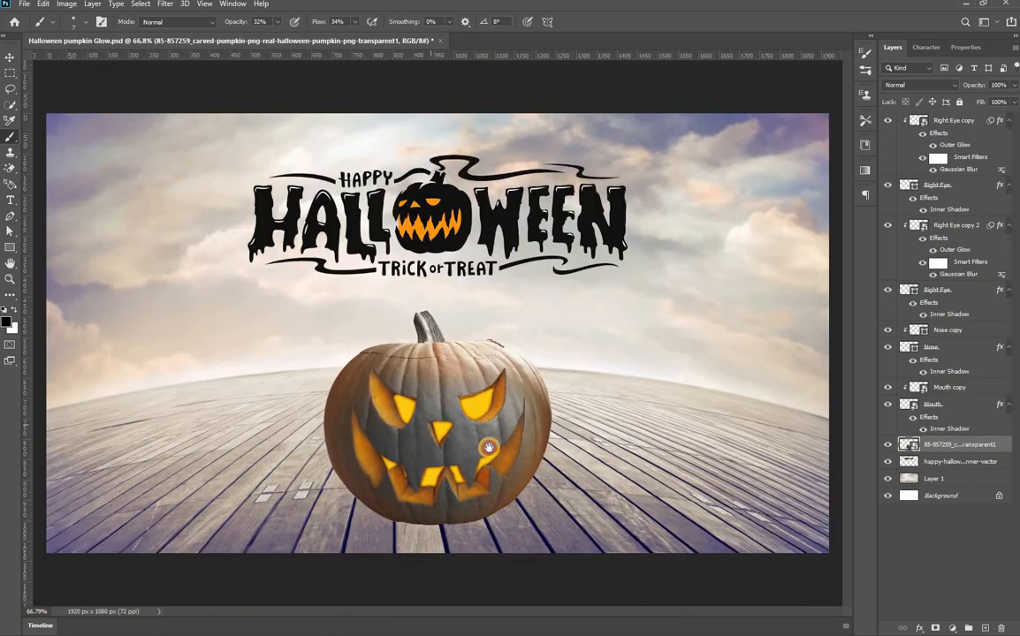
pyautogui.hotkey('ctrl', '0')
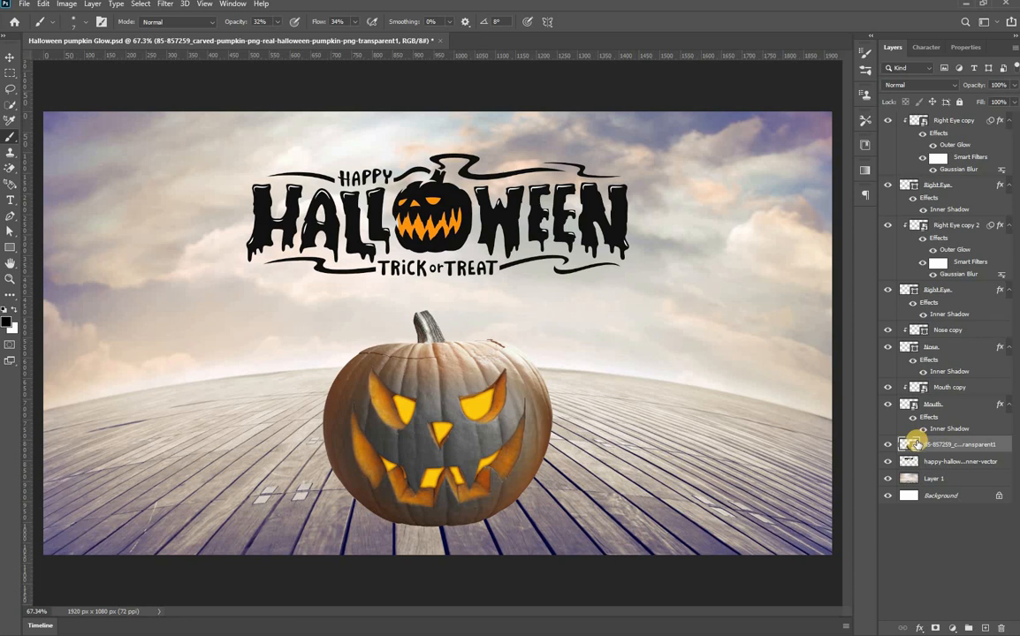
# Reopen the pumpkin smart object and paint black on the mask with a 90 px soft brush around the eyes and nose to restore skin color
pyautogui.doubleClick(919, 121)
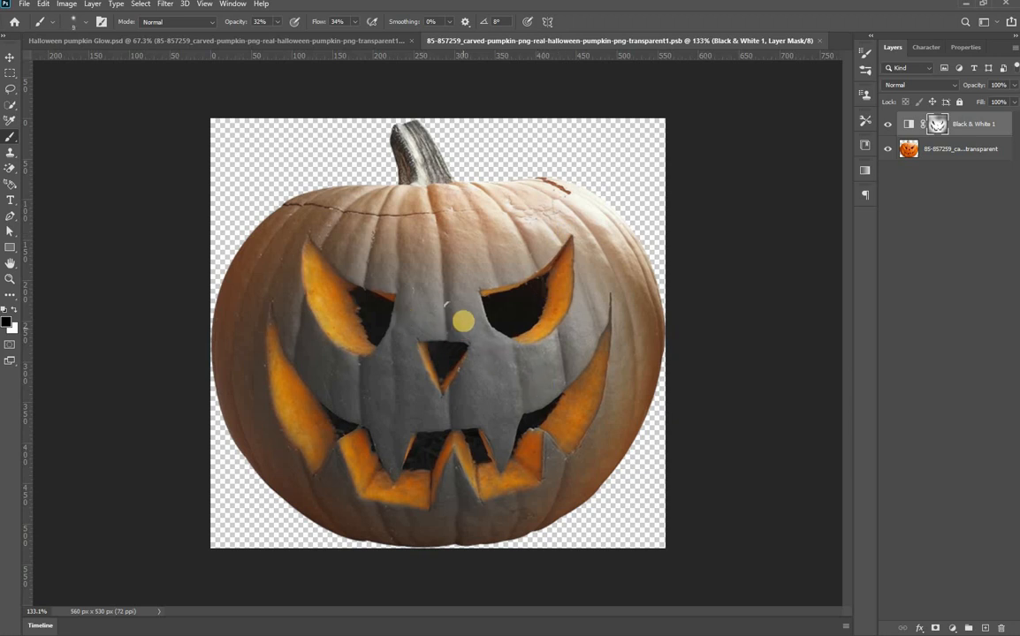
pyautogui.click(422, 304)
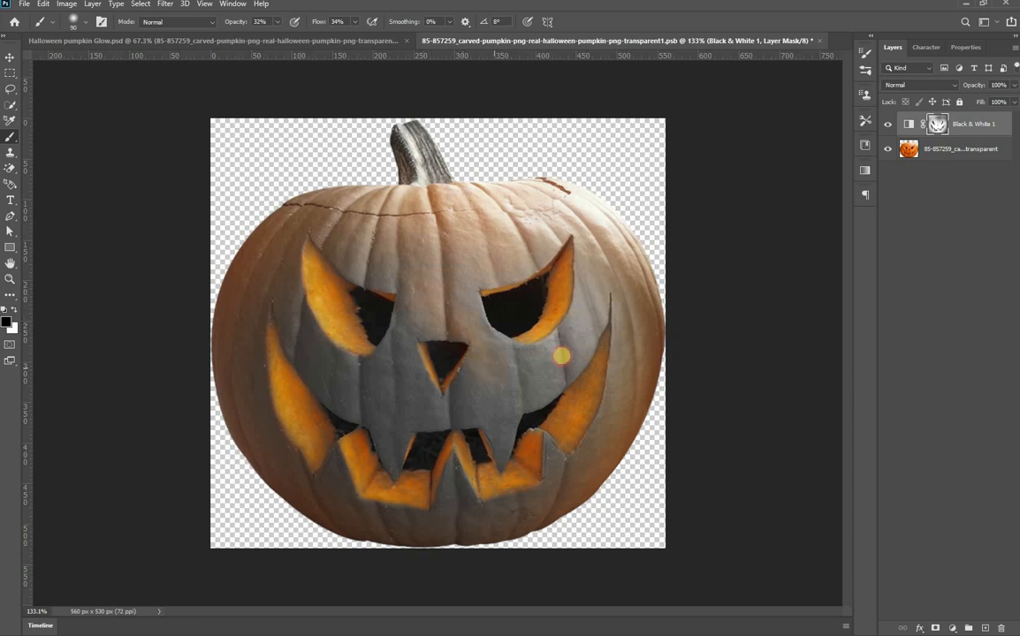
pyautogui.moveTo(561, 355)
pyautogui.mouseDown()
pyautogui.moveTo(508, 372)
pyautogui.moveTo(476, 340)
pyautogui.moveTo(476, 282)
pyautogui.moveTo(470, 307)
pyautogui.moveTo(489, 325)
pyautogui.moveTo(539, 339)
pyautogui.moveTo(582, 297)
pyautogui.moveTo(557, 270)
pyautogui.moveTo(489, 266)
pyautogui.mouseUp()
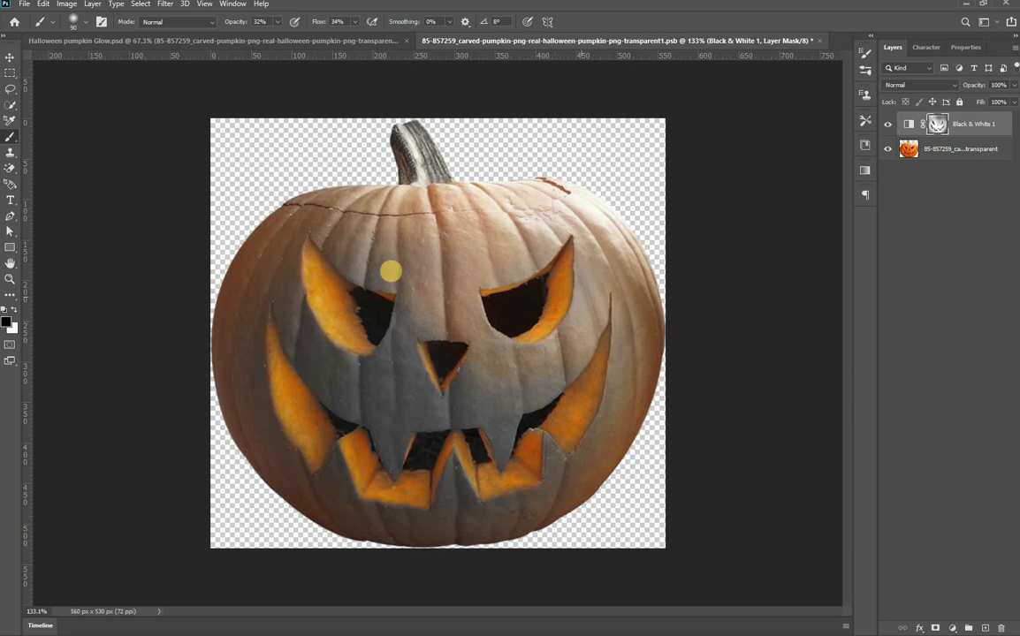
pyautogui.moveTo(375, 272)
pyautogui.mouseDown()
pyautogui.moveTo(340, 253)
pyautogui.moveTo(270, 354)
pyautogui.moveTo(253, 348)
pyautogui.moveTo(266, 409)
pyautogui.moveTo(303, 423)
pyautogui.moveTo(331, 366)
pyautogui.moveTo(360, 387)
pyautogui.moveTo(317, 390)
pyautogui.mouseUp()
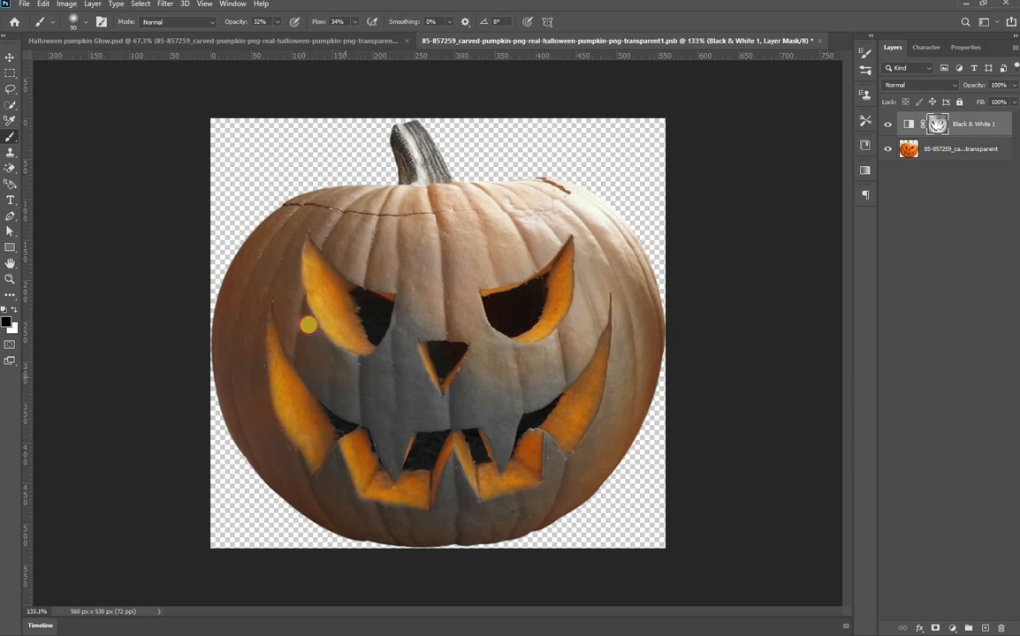
pyautogui.moveTo(361, 356)
pyautogui.mouseDown()
pyautogui.moveTo(410, 312)
pyautogui.moveTo(399, 340)
pyautogui.mouseUp()
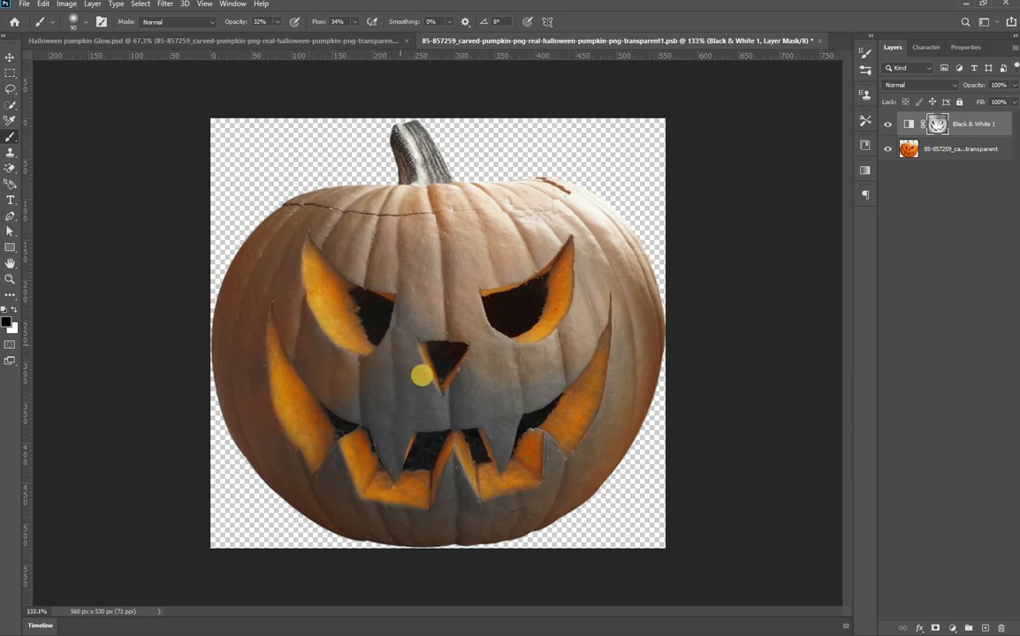
# Paint black on the mask over the upper lip, fangs, chin and right-hand cheek to bring back the pumpkin skin's color
pyautogui.moveTo(518, 402)
pyautogui.mouseDown()
pyautogui.moveTo(411, 406)
pyautogui.moveTo(390, 376)
pyautogui.moveTo(342, 396)
pyautogui.mouseUp()
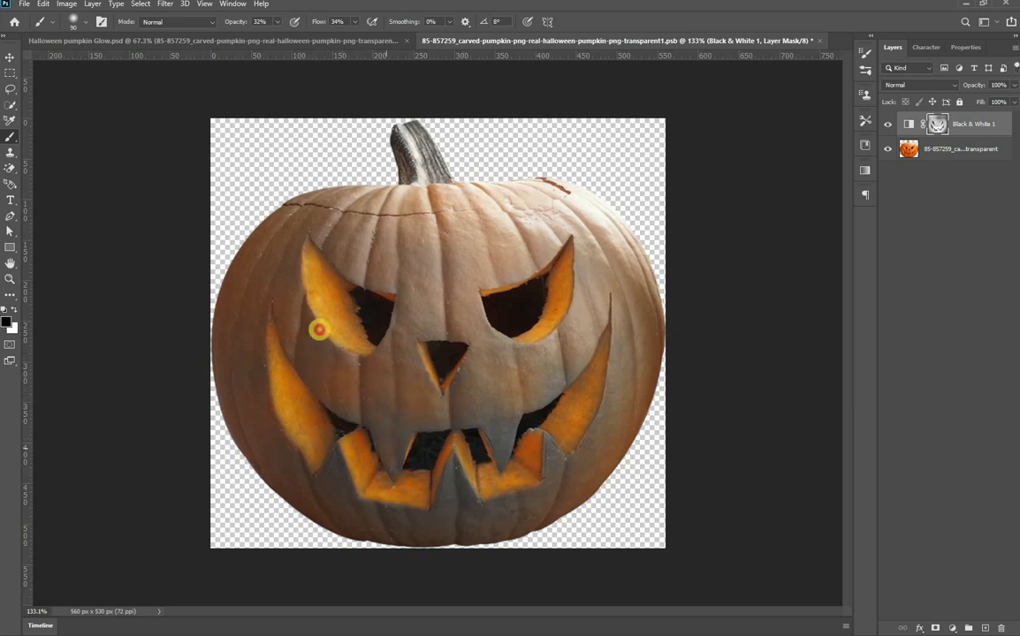
pyautogui.moveTo(312, 473); pyautogui.dragTo(337, 477)
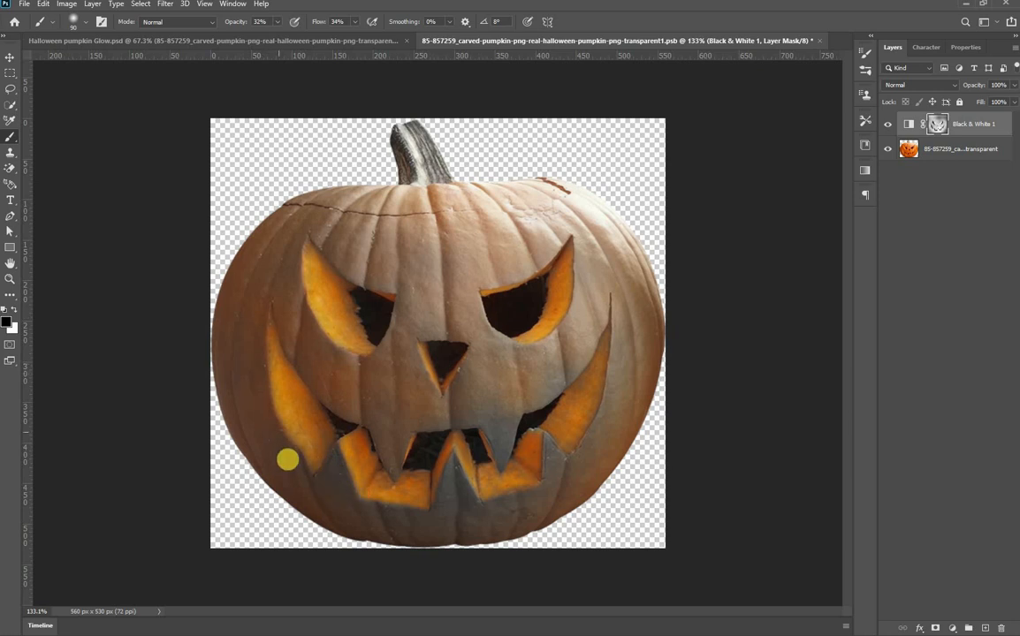
pyautogui.moveTo(425, 496)
pyautogui.mouseDown()
pyautogui.moveTo(449, 481)
pyautogui.moveTo(496, 514)
pyautogui.moveTo(549, 492)
pyautogui.moveTo(552, 470)
pyautogui.moveTo(532, 443)
pyautogui.moveTo(490, 494)
pyautogui.moveTo(439, 487)
pyautogui.mouseUp()
pyautogui.moveTo(373, 521)
pyautogui.mouseDown()
pyautogui.moveTo(420, 442)
pyautogui.moveTo(493, 440)
pyautogui.moveTo(538, 389)
pyautogui.moveTo(635, 367)
pyautogui.mouseUp()
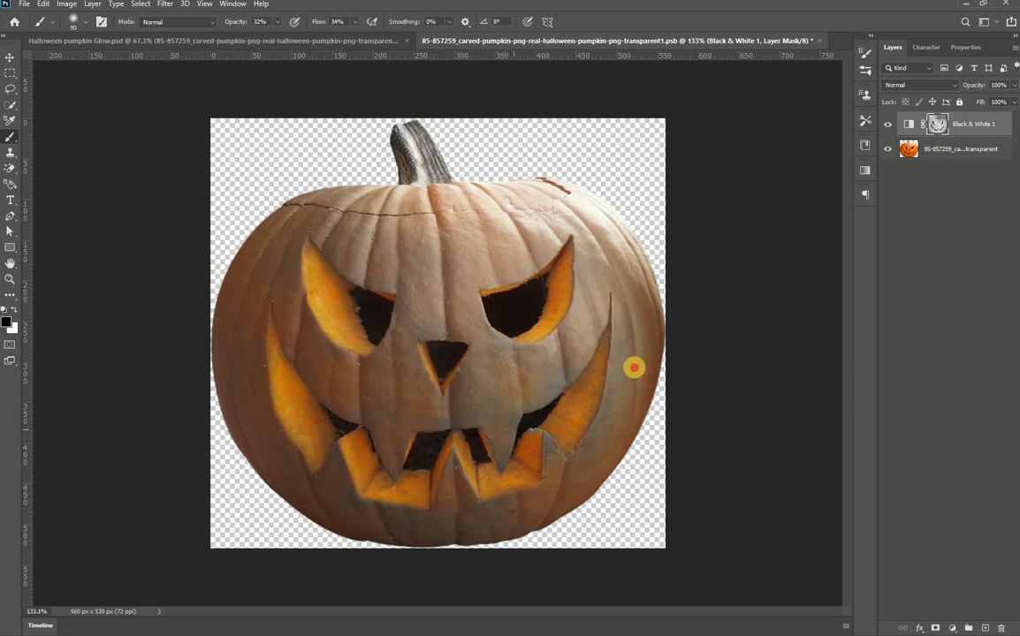
pyautogui.moveTo(616, 407)
pyautogui.mouseDown()
pyautogui.moveTo(578, 460)
pyautogui.moveTo(542, 396)
pyautogui.moveTo(431, 305)
pyautogui.moveTo(389, 300)
pyautogui.moveTo(388, 289)
pyautogui.mouseUp()
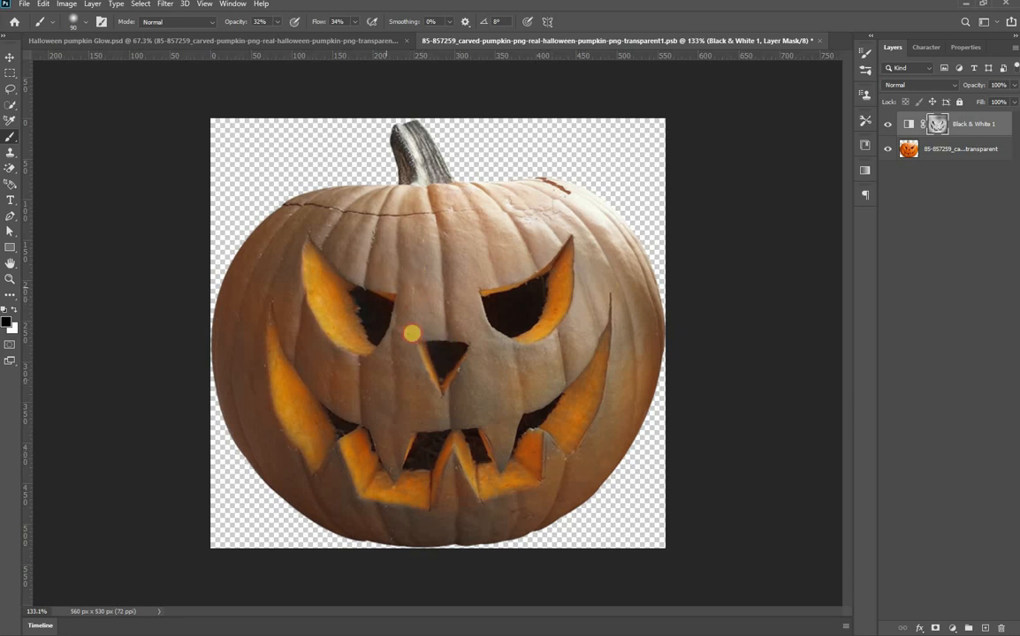
# Even out the remaining grey patches around the face, nose and mouth by painting further black strokes on the Black & White mask
pyautogui.moveTo(334, 254)
pyautogui.mouseDown()
pyautogui.moveTo(333, 341)
pyautogui.moveTo(380, 359)
pyautogui.moveTo(394, 403)
pyautogui.moveTo(465, 433)
pyautogui.moveTo(485, 477)
pyautogui.mouseUp()
pyautogui.moveTo(404, 519)
pyautogui.mouseDown()
pyautogui.moveTo(365, 508)
pyautogui.moveTo(336, 470)
pyautogui.mouseUp()
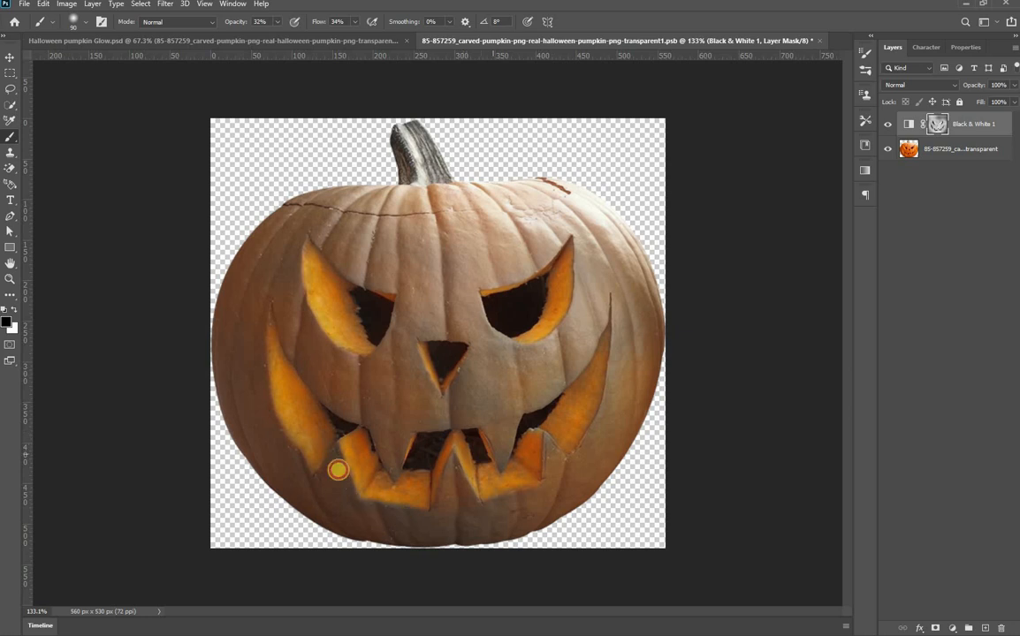
pyautogui.moveTo(399, 266)
pyautogui.mouseDown()
pyautogui.moveTo(442, 284)
pyautogui.moveTo(415, 250)
pyautogui.mouseUp()
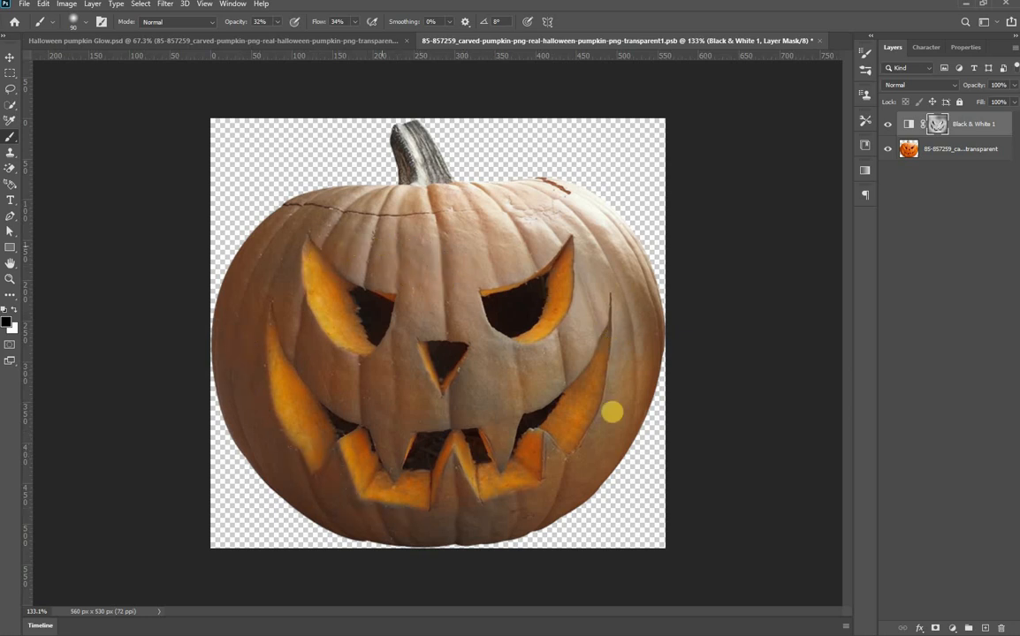
pyautogui.moveTo(555, 389); pyautogui.dragTo(480, 383)
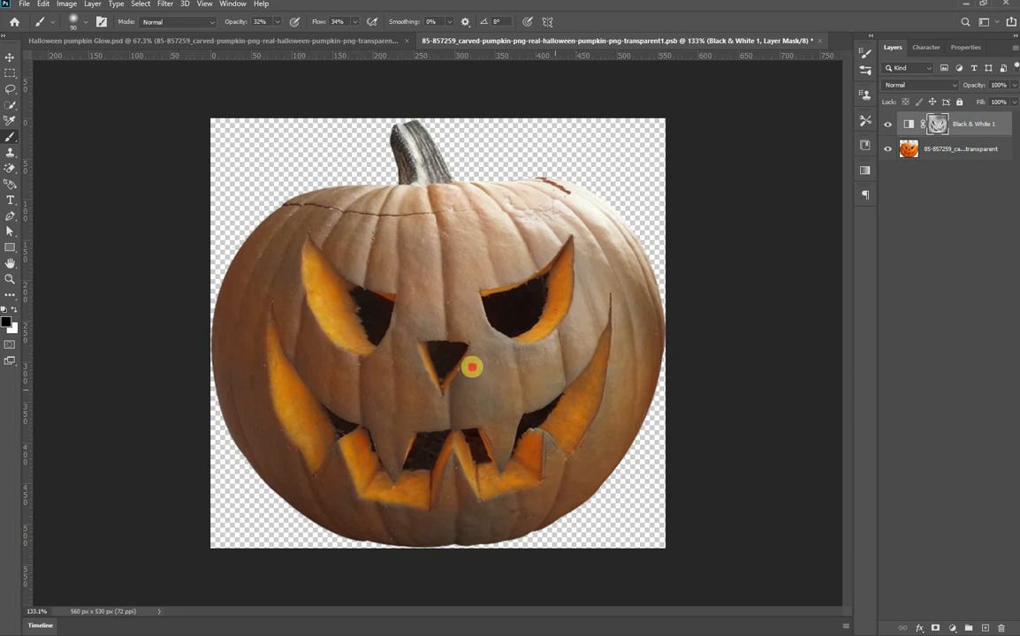
pyautogui.moveTo(472, 333)
pyautogui.mouseDown()
pyautogui.moveTo(431, 342)
pyautogui.moveTo(472, 390)
pyautogui.mouseUp()
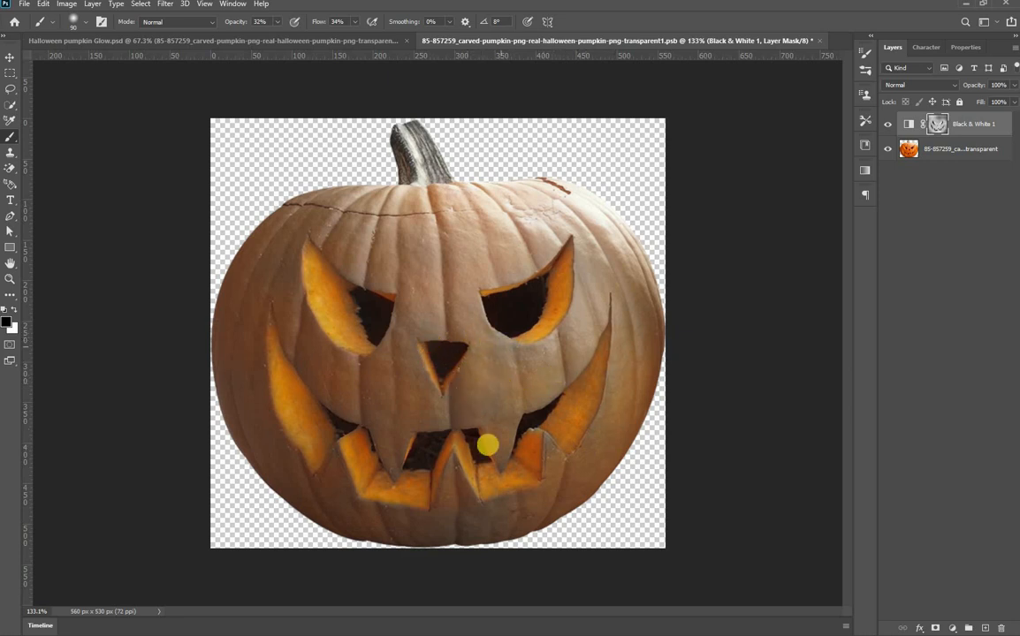
pyautogui.moveTo(494, 457)
pyautogui.mouseDown()
pyautogui.moveTo(471, 459)
pyautogui.moveTo(474, 442)
pyautogui.moveTo(589, 373)
pyautogui.mouseUp()
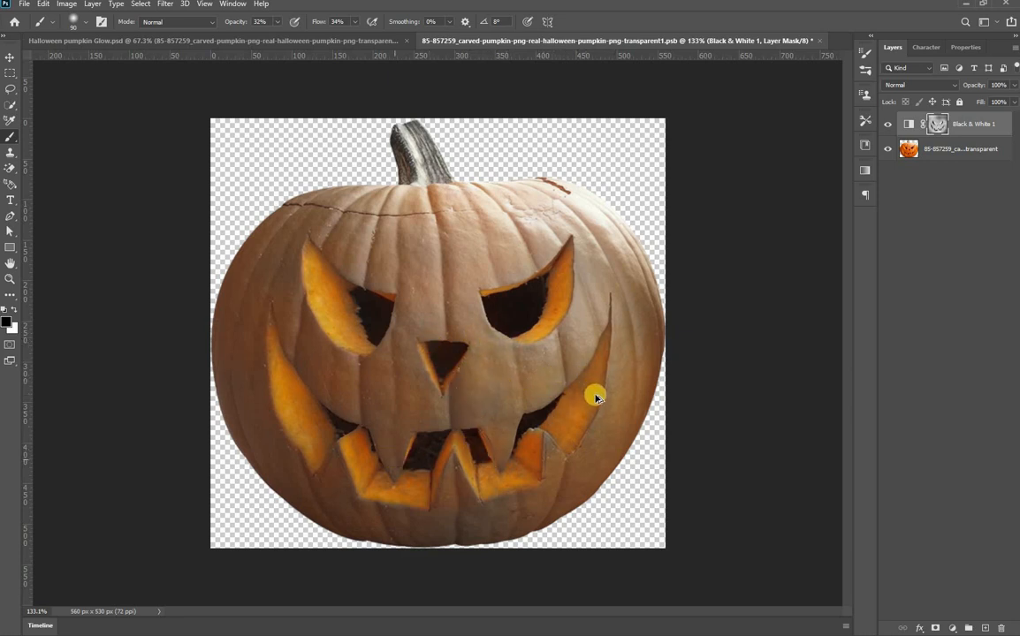
# Compare the pumpkin with and without the Black & White adjustment, and save and close the smart object
pyautogui.scroll(-5, 599, 402)
pyautogui.scroll(3, 624, 404)
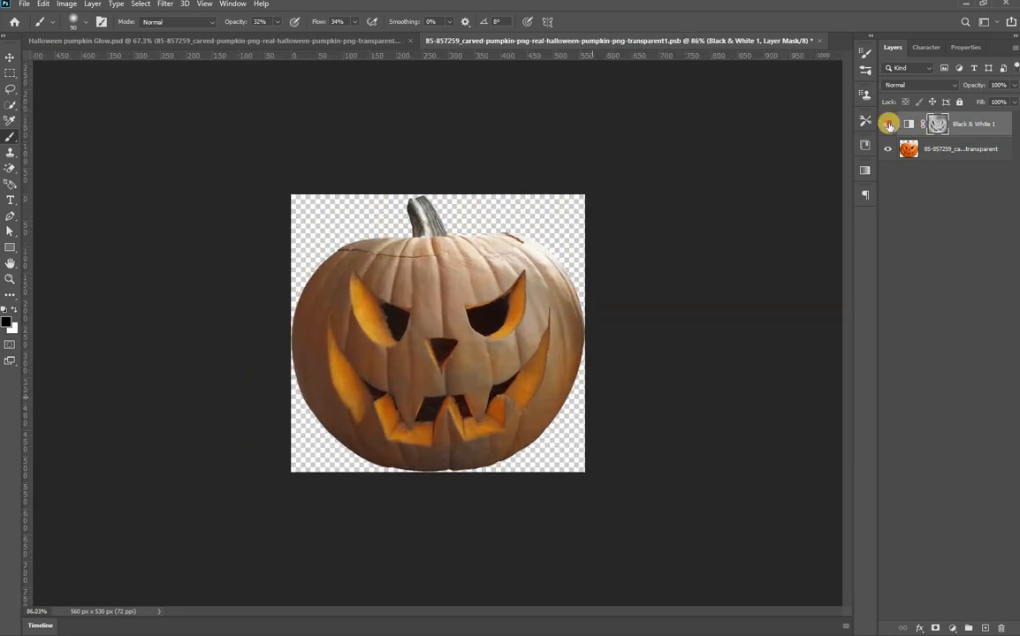
pyautogui.click(888, 125)
pyautogui.click(888, 125)
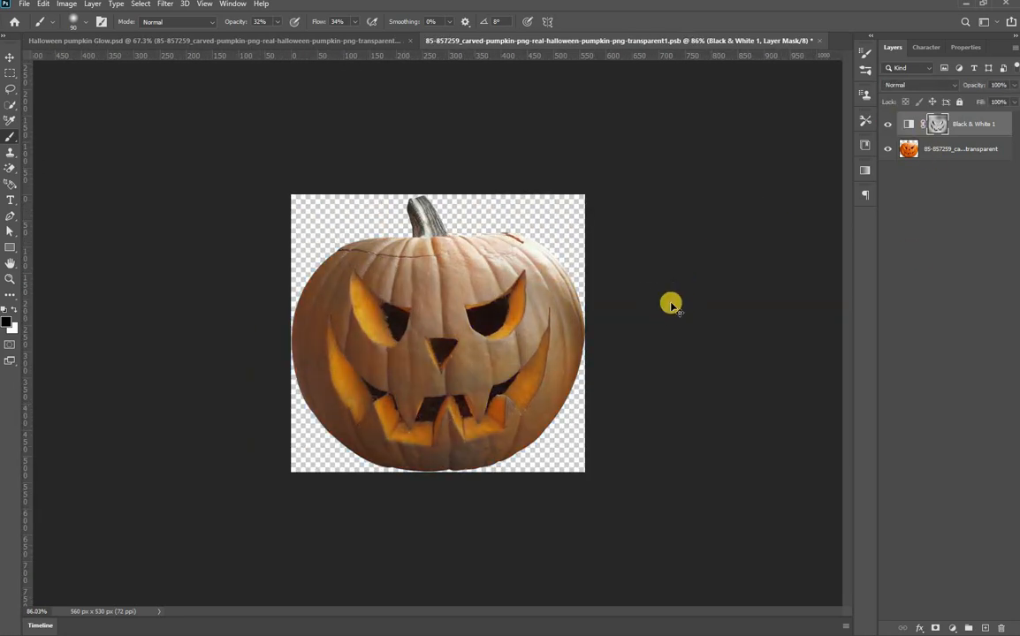
pyautogui.hotkey('ctrl', 's')
pyautogui.hotkey('ctrl', 'w')
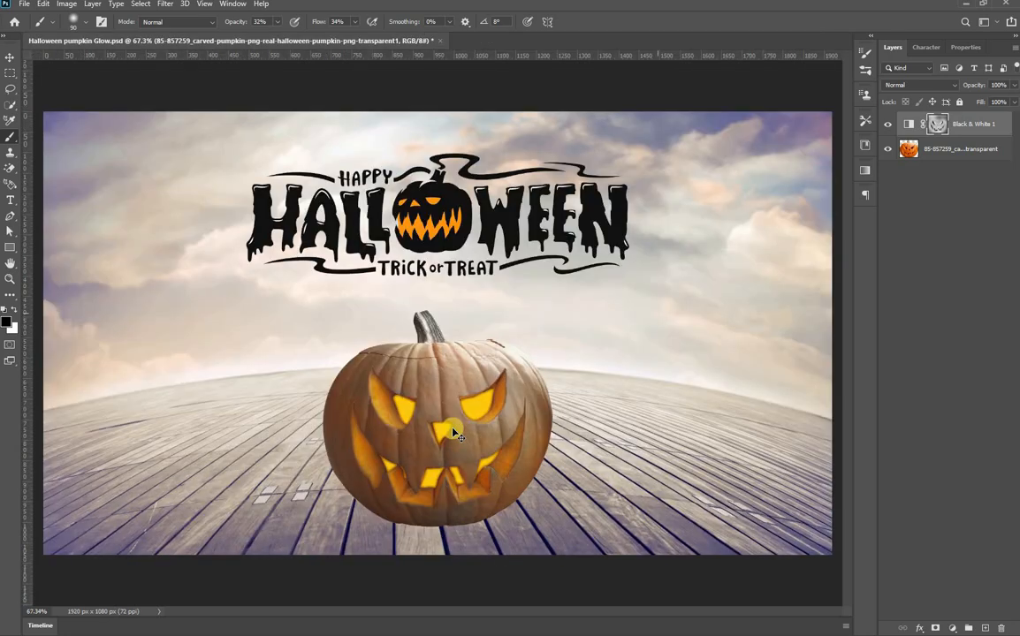
# Add a new layer named Shadow directly beneath the pumpkin layer and save the document
pyautogui.scroll(-3, 453, 429)
pyautogui.press('v')
pyautogui.scroll(2, 566, 406)
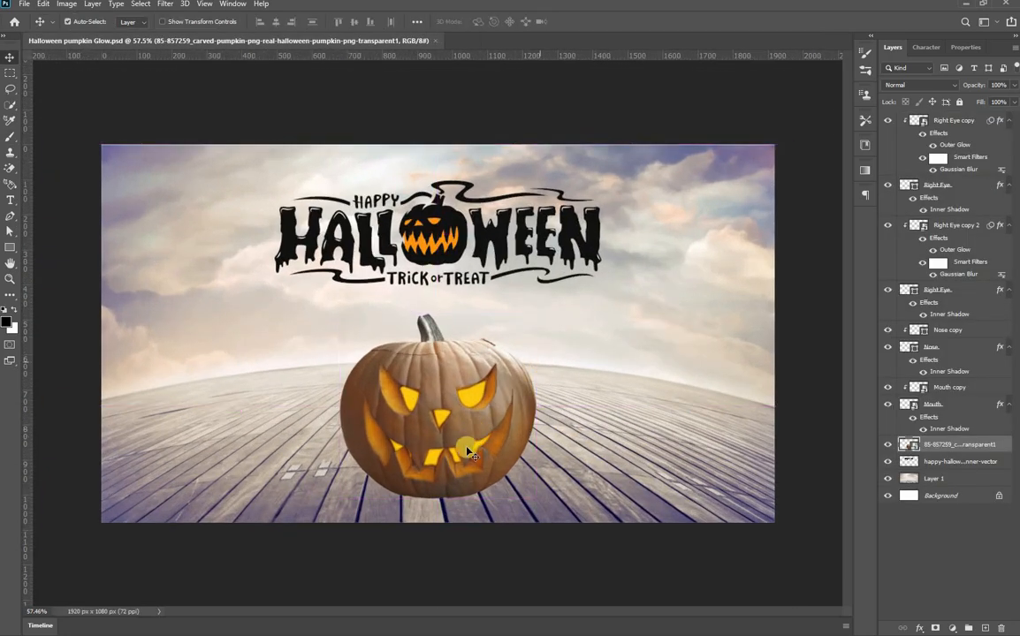
pyautogui.doubleClick(18, 263)
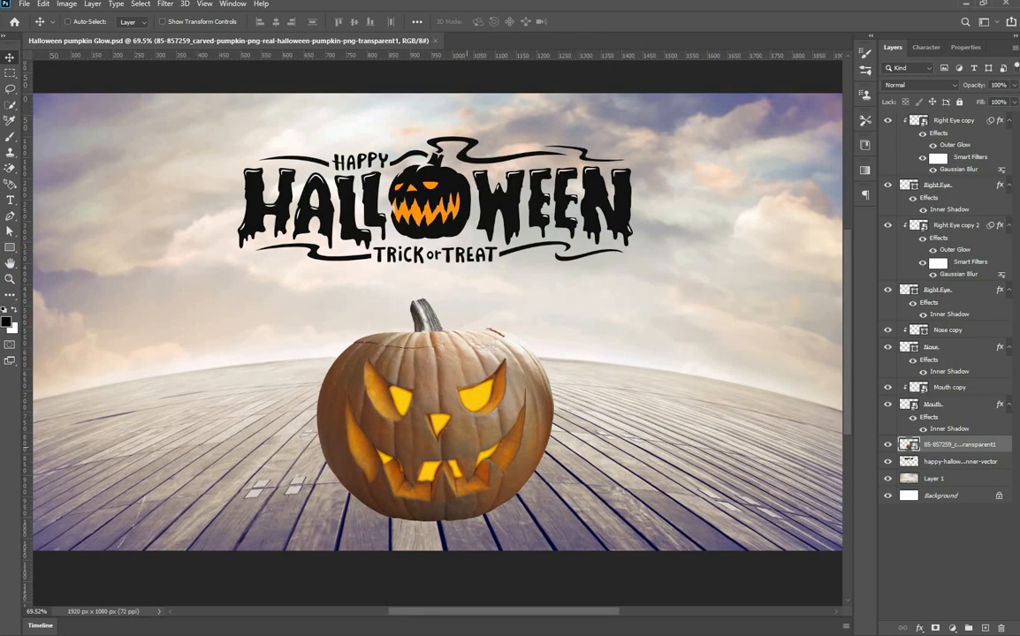
pyautogui.click(9, 248)
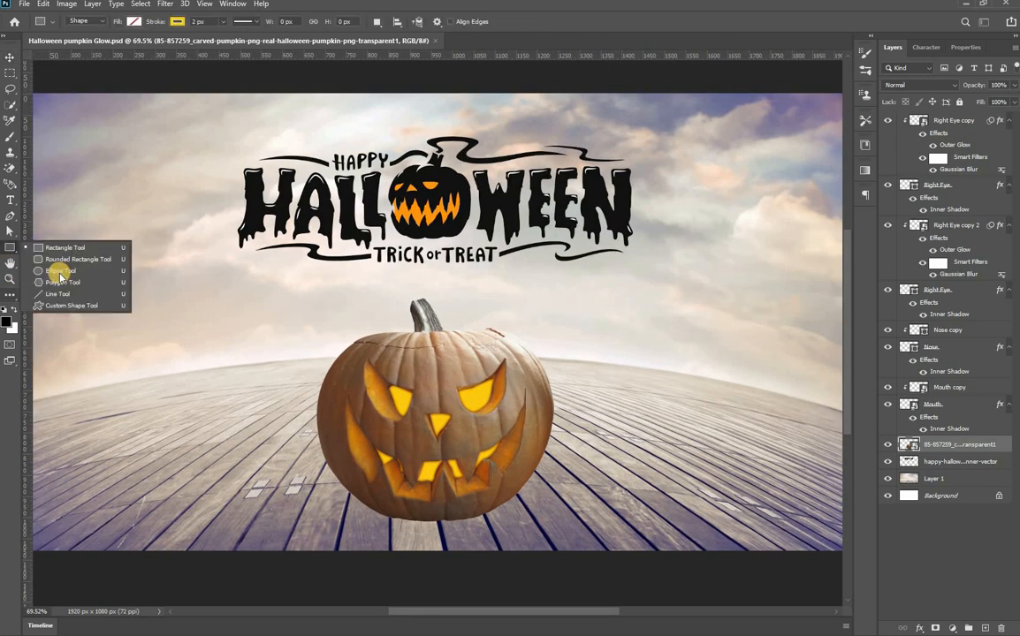
pyautogui.click(11, 138)
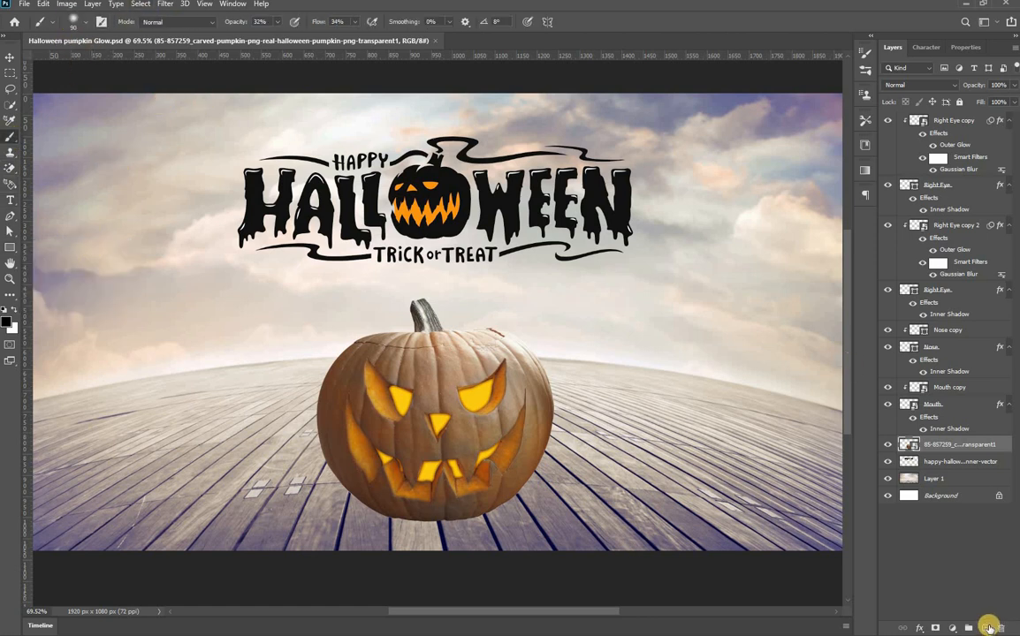
pyautogui.click(970, 446)
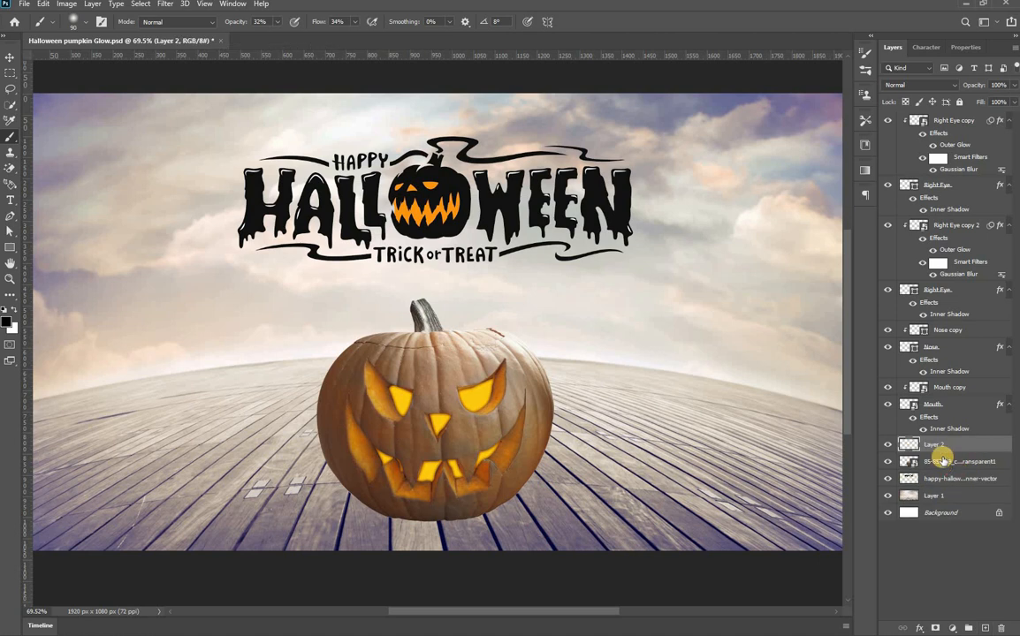
pyautogui.moveTo(942, 447); pyautogui.dragTo(943, 463)
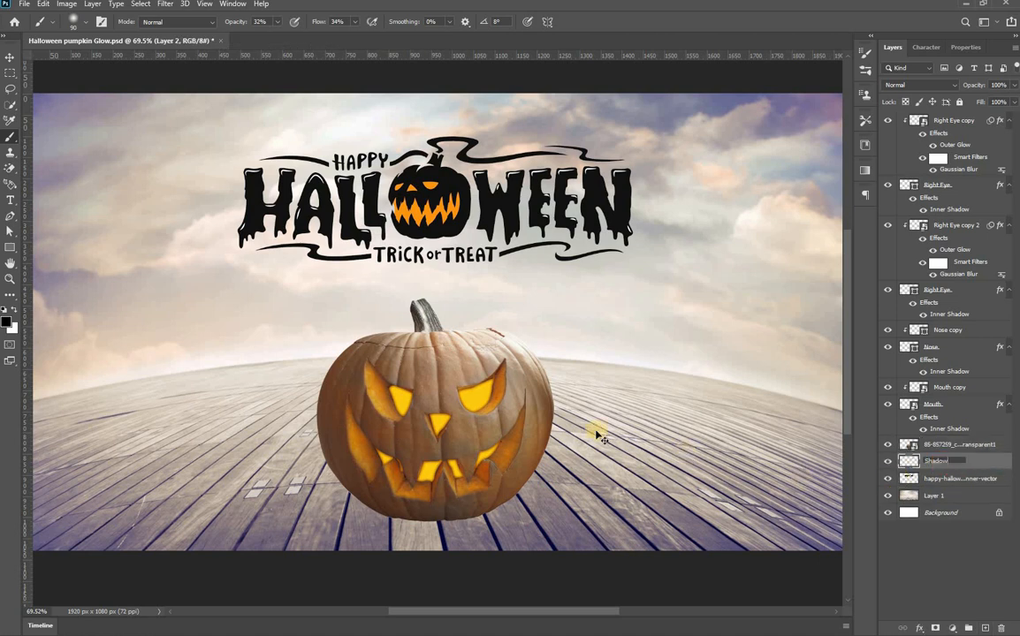
pyautogui.press('Return')
pyautogui.press('v')
pyautogui.hotkey('ctrl', 's')
# Flatten the soft brush tip into a thin horizontal ellipse at an angle of 0°
pyautogui.scroll(-3, 251, 240)
pyautogui.scroll(-1, 251, 241)
pyautogui.scroll(5, 251, 240)
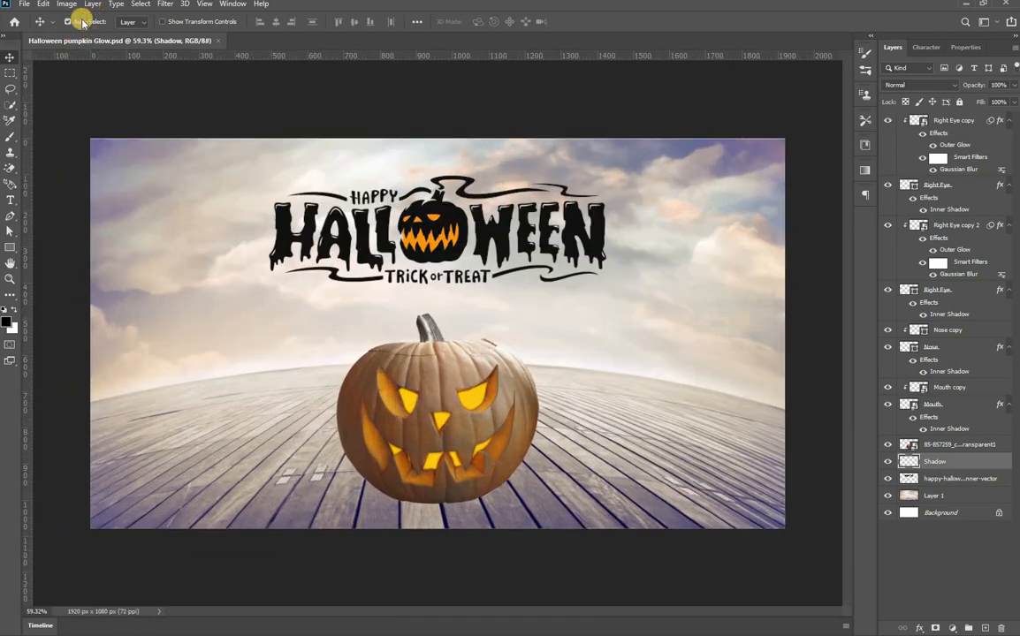
pyautogui.press('b')
pyautogui.rightClick(40, 61)
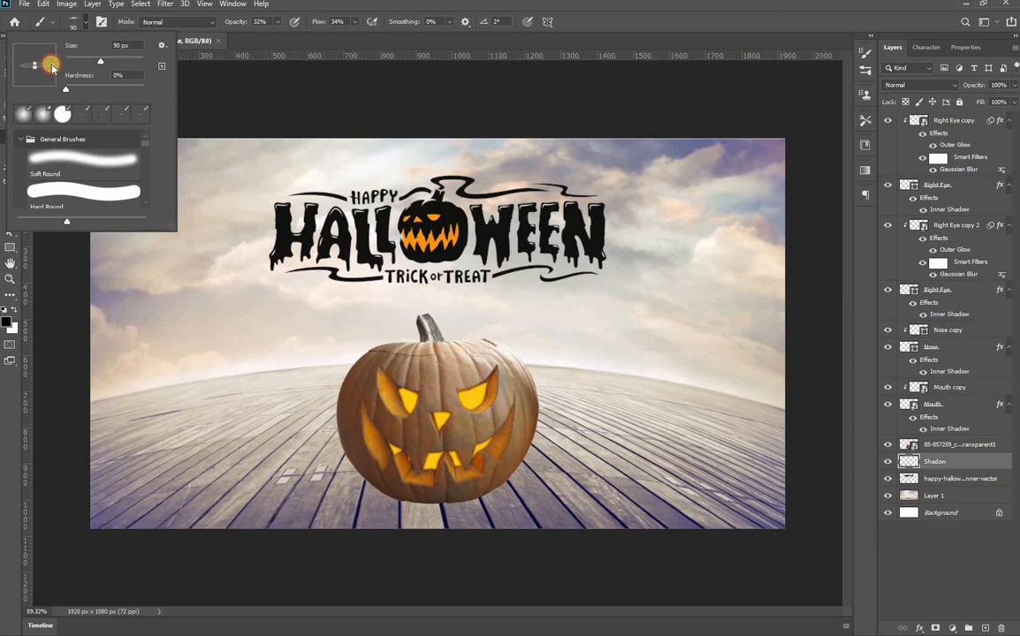
pyautogui.moveTo(52, 66); pyautogui.dragTo(55, 70)
pyautogui.click(416, 497)
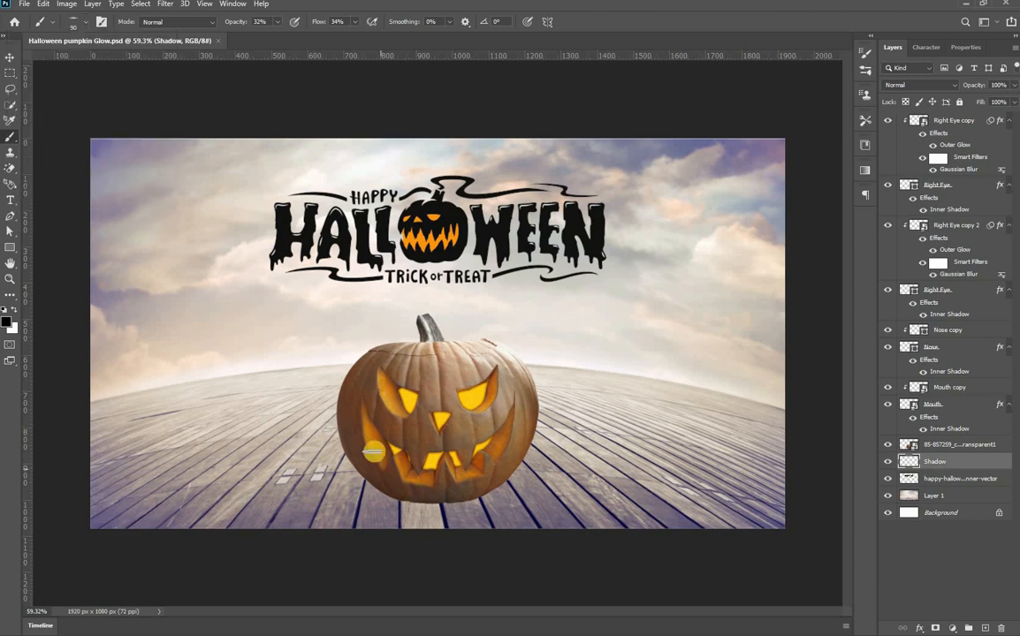
# Paint a soft black contact shadow under the pumpkin's base on the Shadow layer with a 700 px flattened brush, and save
pyautogui.scroll(-3, 373, 452)
pyautogui.scroll(2, 374, 443)
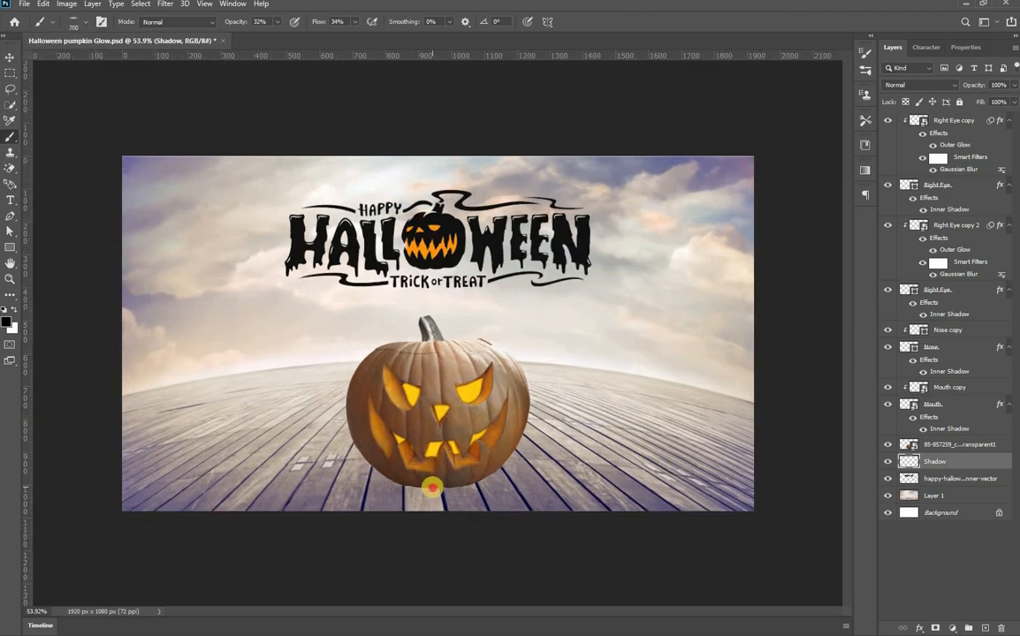
pyautogui.click(431, 486)
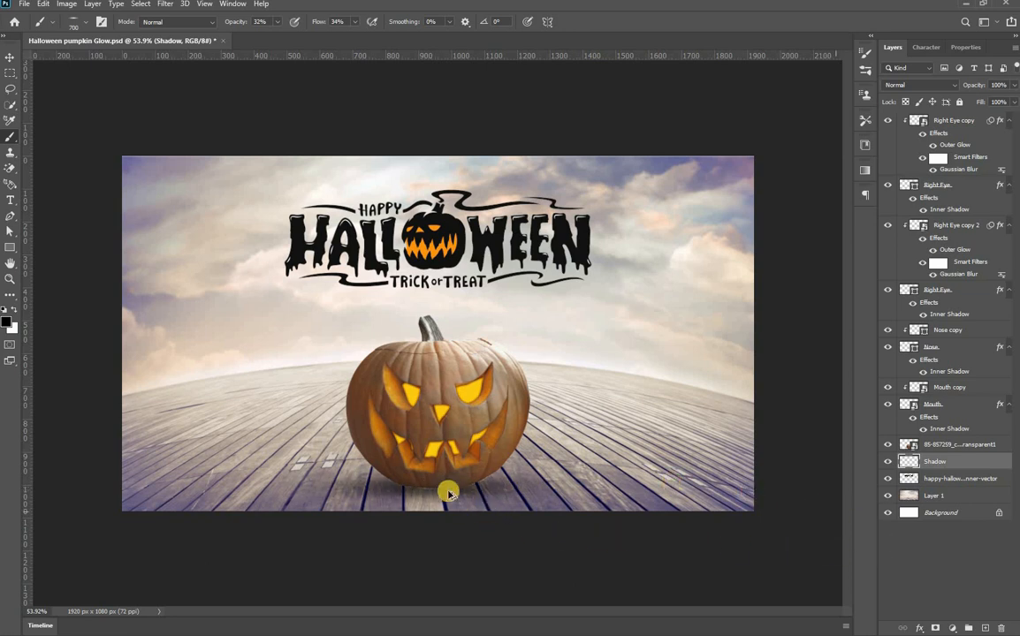
pyautogui.scroll(3, 455, 506)
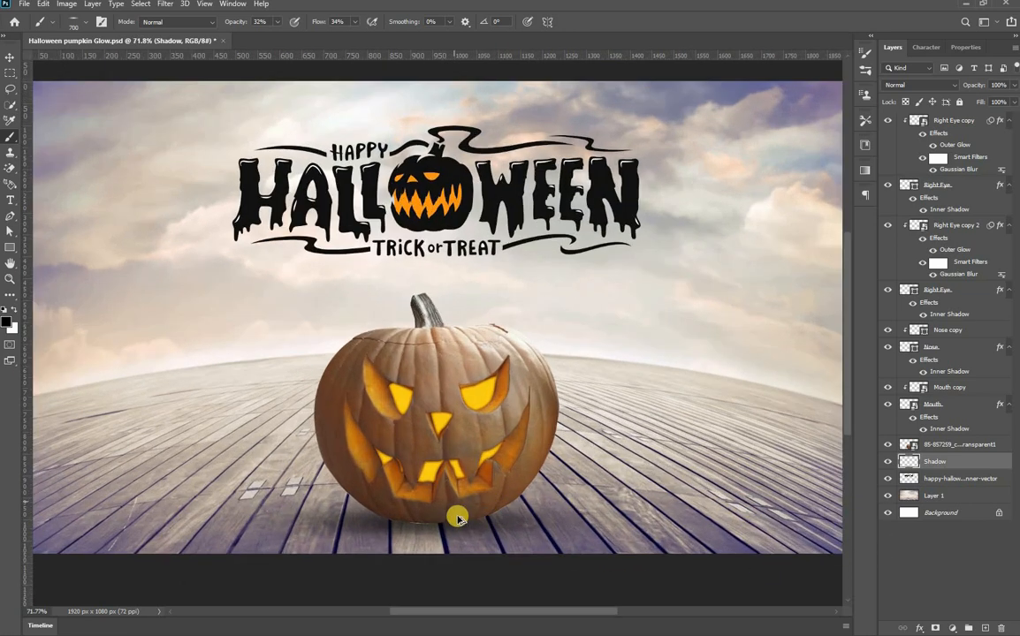
pyautogui.press('v')
pyautogui.hotkey('ctrl', 's')
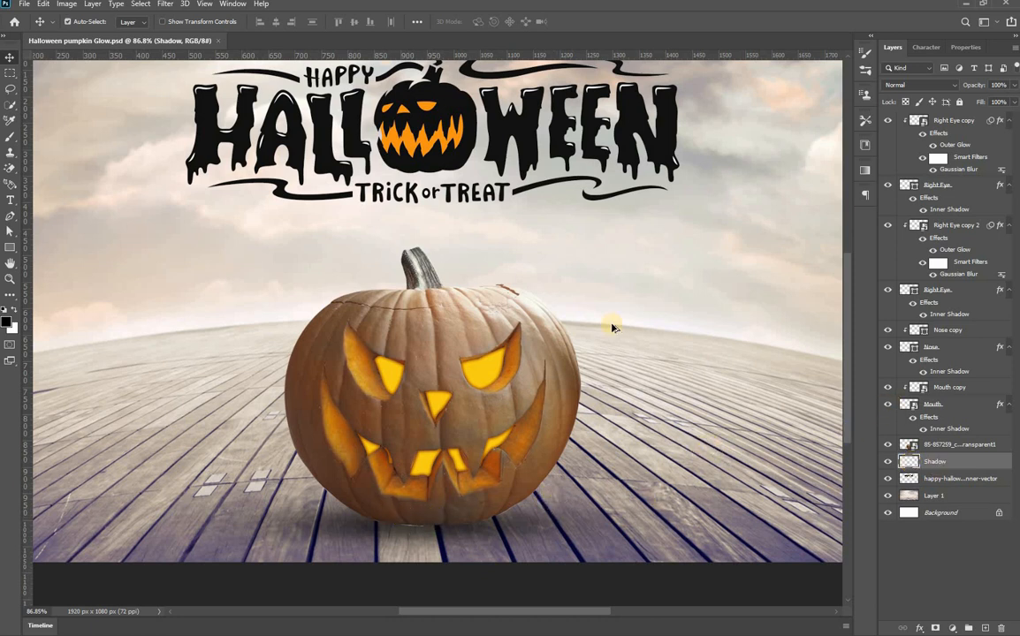
# Erase the leftover background enclosed in the "TRICK or TREAT" letters of the text banner with the Magic Eraser at tolerance 32
pyautogui.scroll(-4, 611, 327)
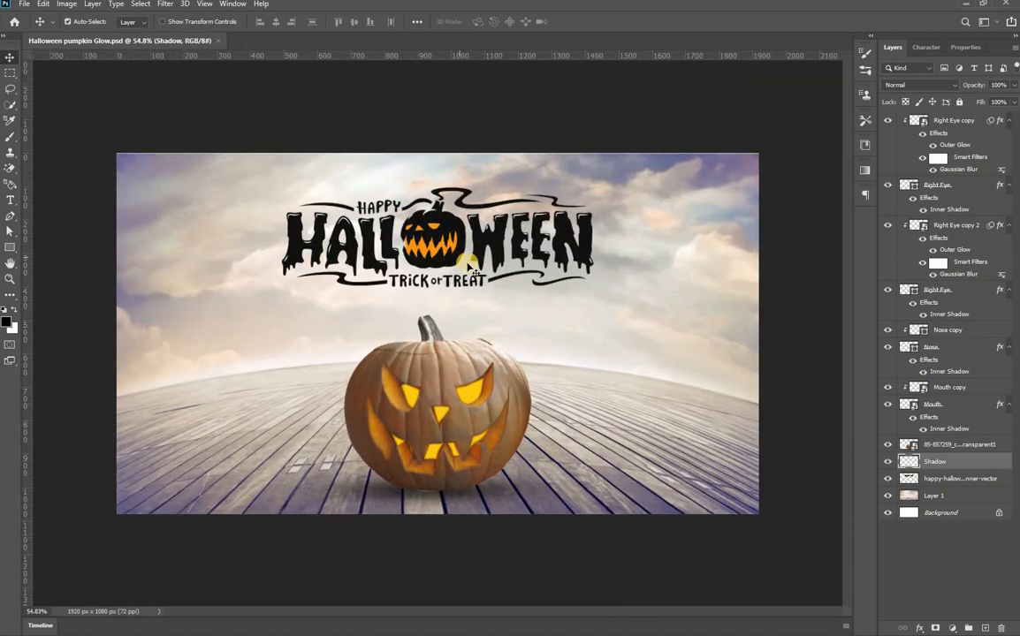
pyautogui.click(402, 247)
pyautogui.press('w')
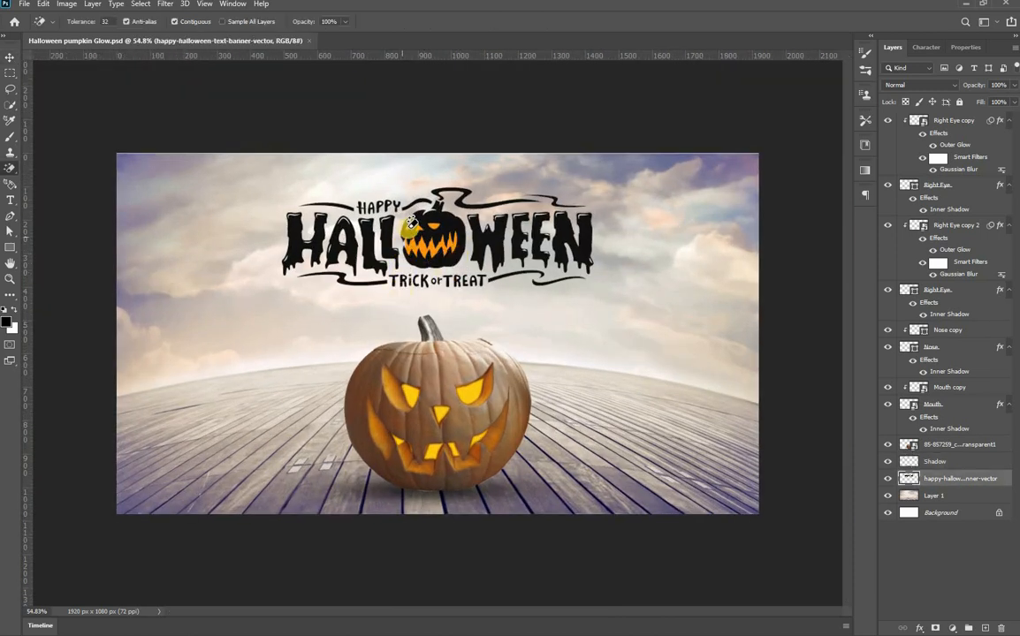
pyautogui.scroll(10, 402, 296)
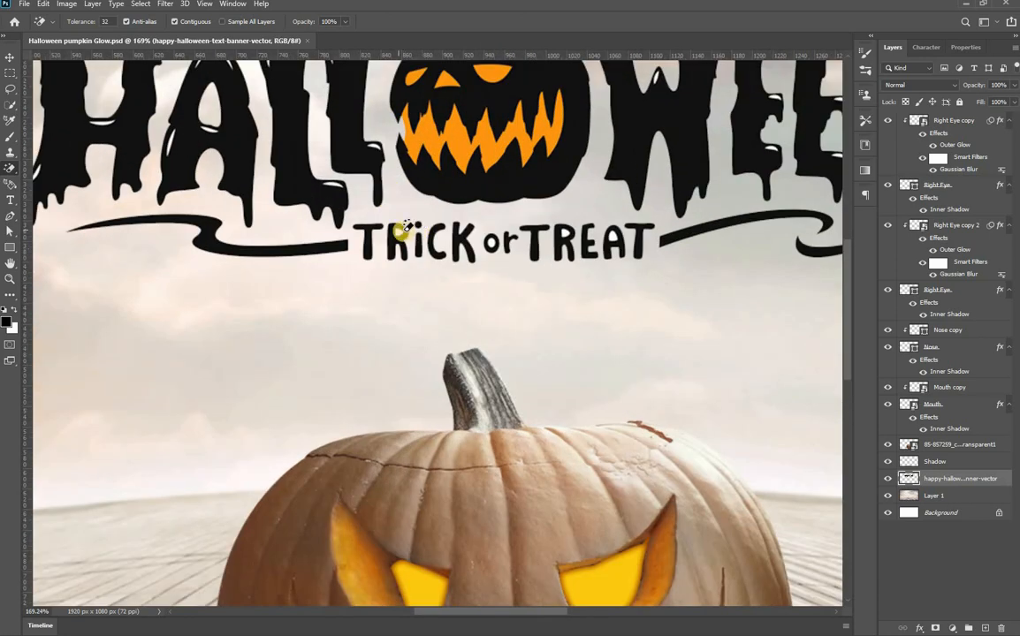
pyautogui.click(398, 234)
pyautogui.click(490, 241)
pyautogui.click(564, 234)
pyautogui.click(612, 236)
pyautogui.click(430, 269)
pyautogui.scroll(-3, 588, 230)
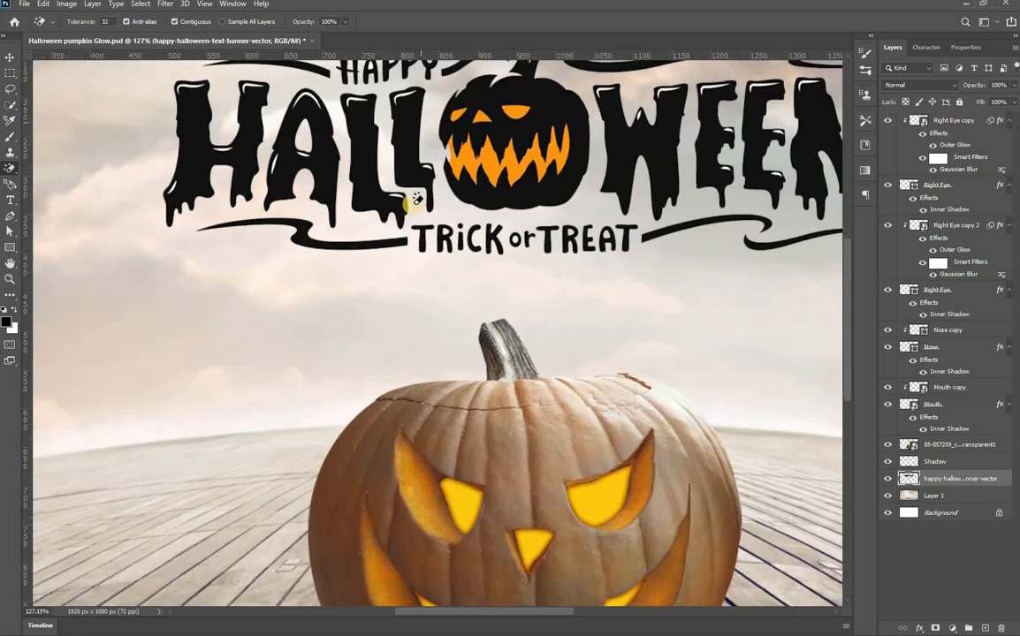
# Erase the leftover background enclosed in the "HAPPY" lettering of the banner and save the document
pyautogui.scroll(3, 417, 199)
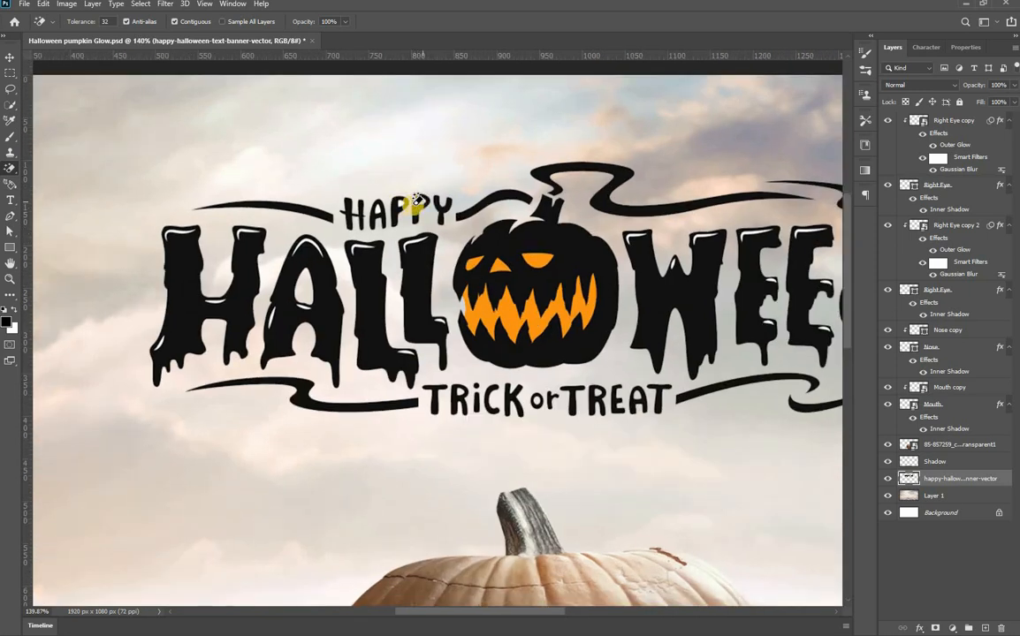
pyautogui.click(380, 208)
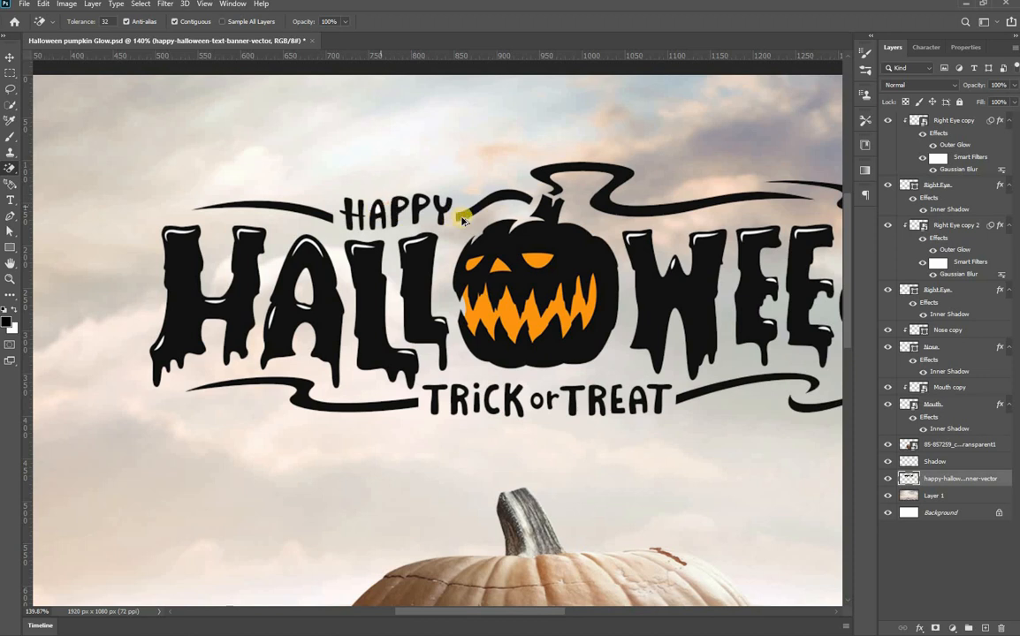
pyautogui.scroll(-3, 464, 213)
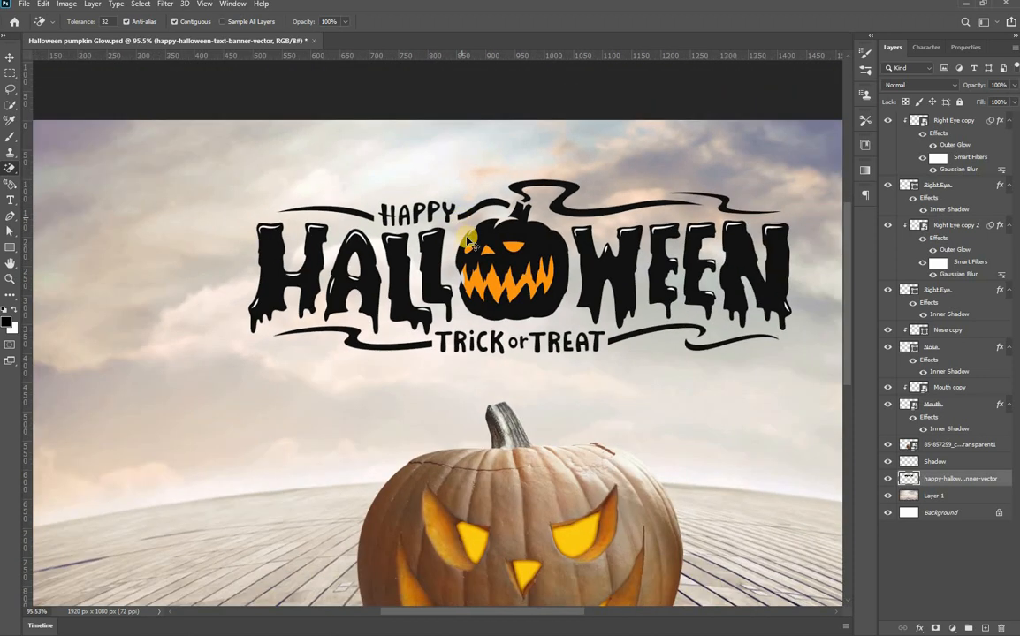
pyautogui.press('v')
pyautogui.hotkey('ctrl', '0')
pyautogui.hotkey('ctrl', 's')
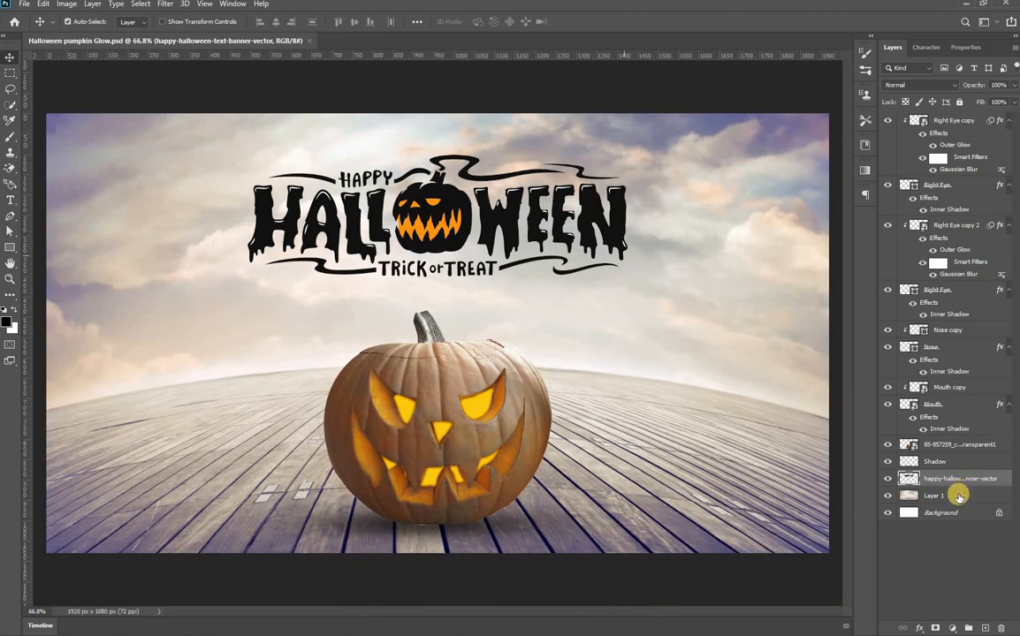
# On a new layer directly above Layer 1, darken the wooden floor with a black-to-transparent linear gradient rising from below the canvas, and save
pyautogui.scroll(-4, 963, 497)
pyautogui.keyDown('ctrl'); pyautogui.click(984, 626); pyautogui.keyUp('ctrl')
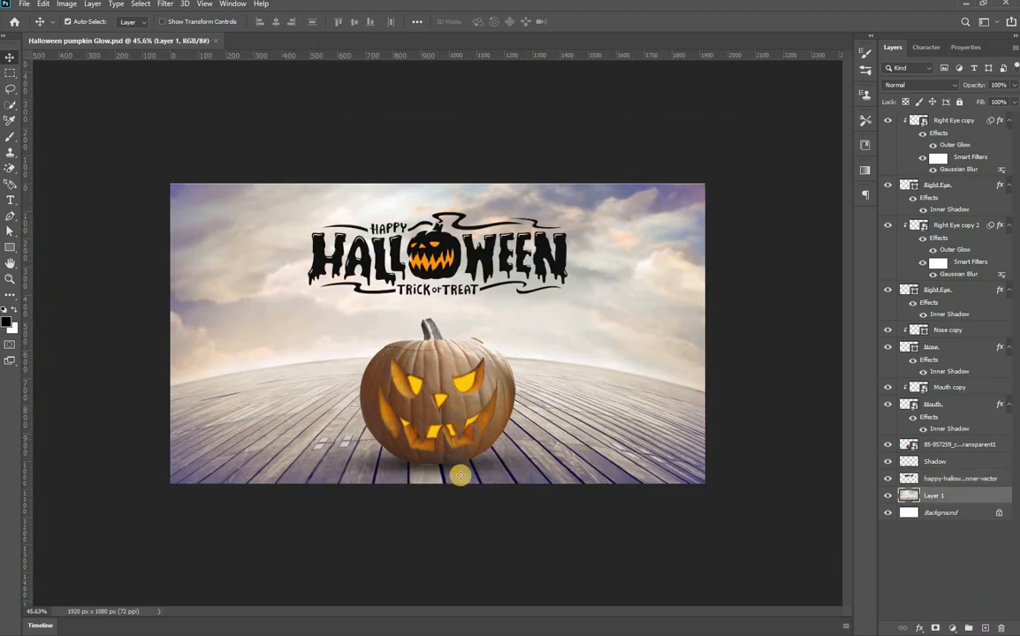
pyautogui.press('g')
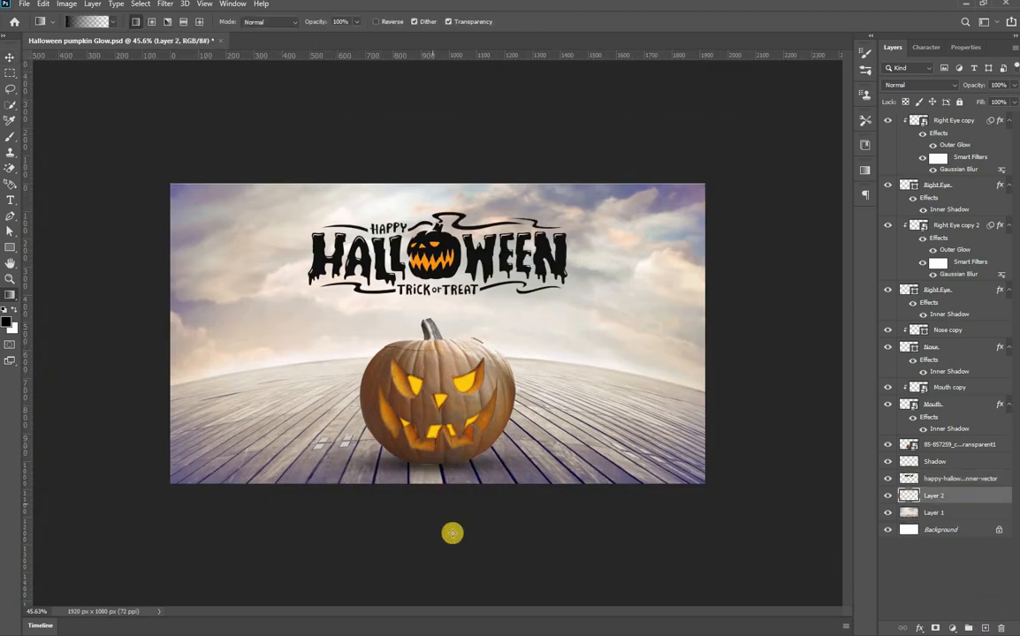
pyautogui.moveTo(451, 533); pyautogui.dragTo(517, 413)
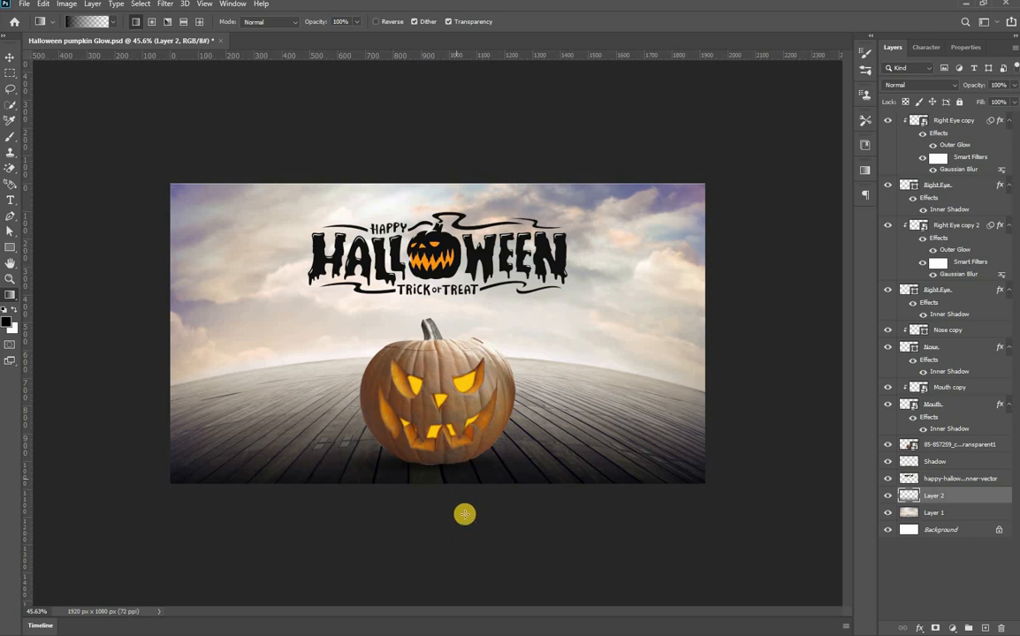
pyautogui.scroll(-5, 447, 488)
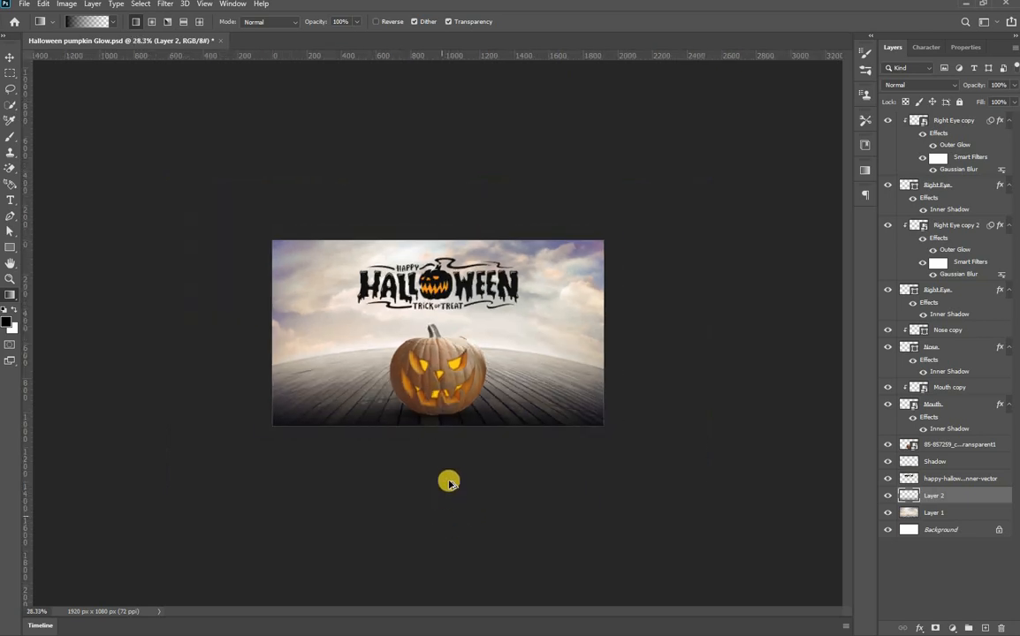
pyautogui.scroll(4, 448, 483)
pyautogui.press('v')
pyautogui.hotkey('ctrl', 's')
pyautogui.scroll(3, 465, 448)
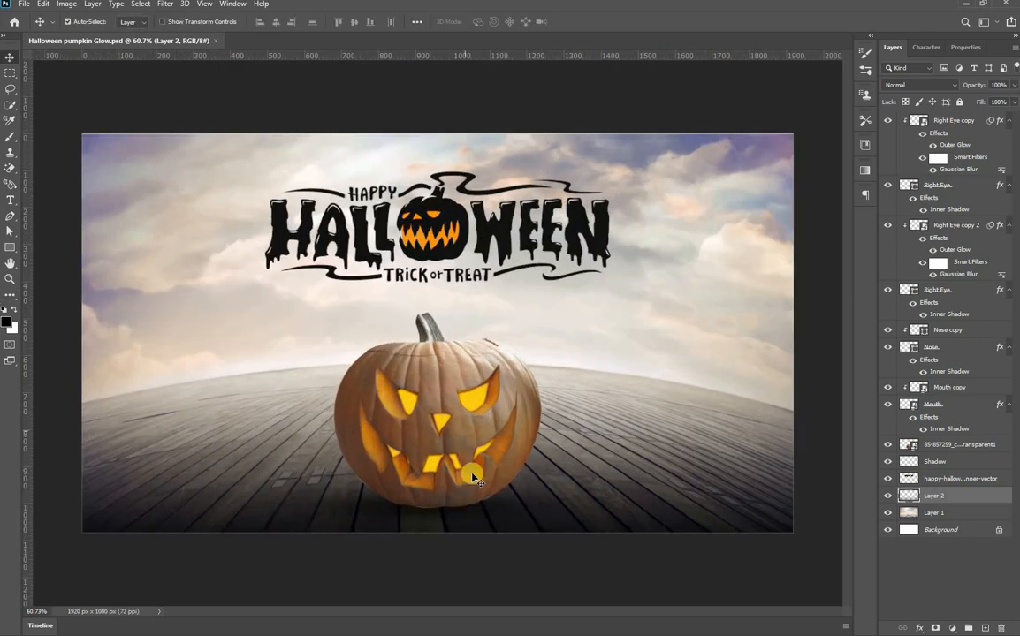
pyautogui.scroll(-1, 629, 372)
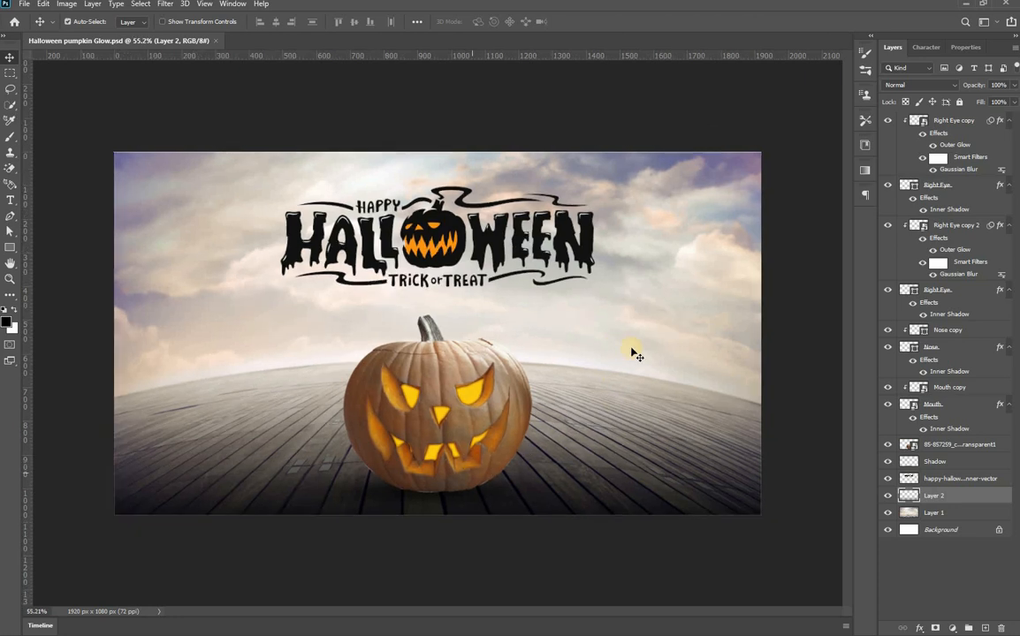